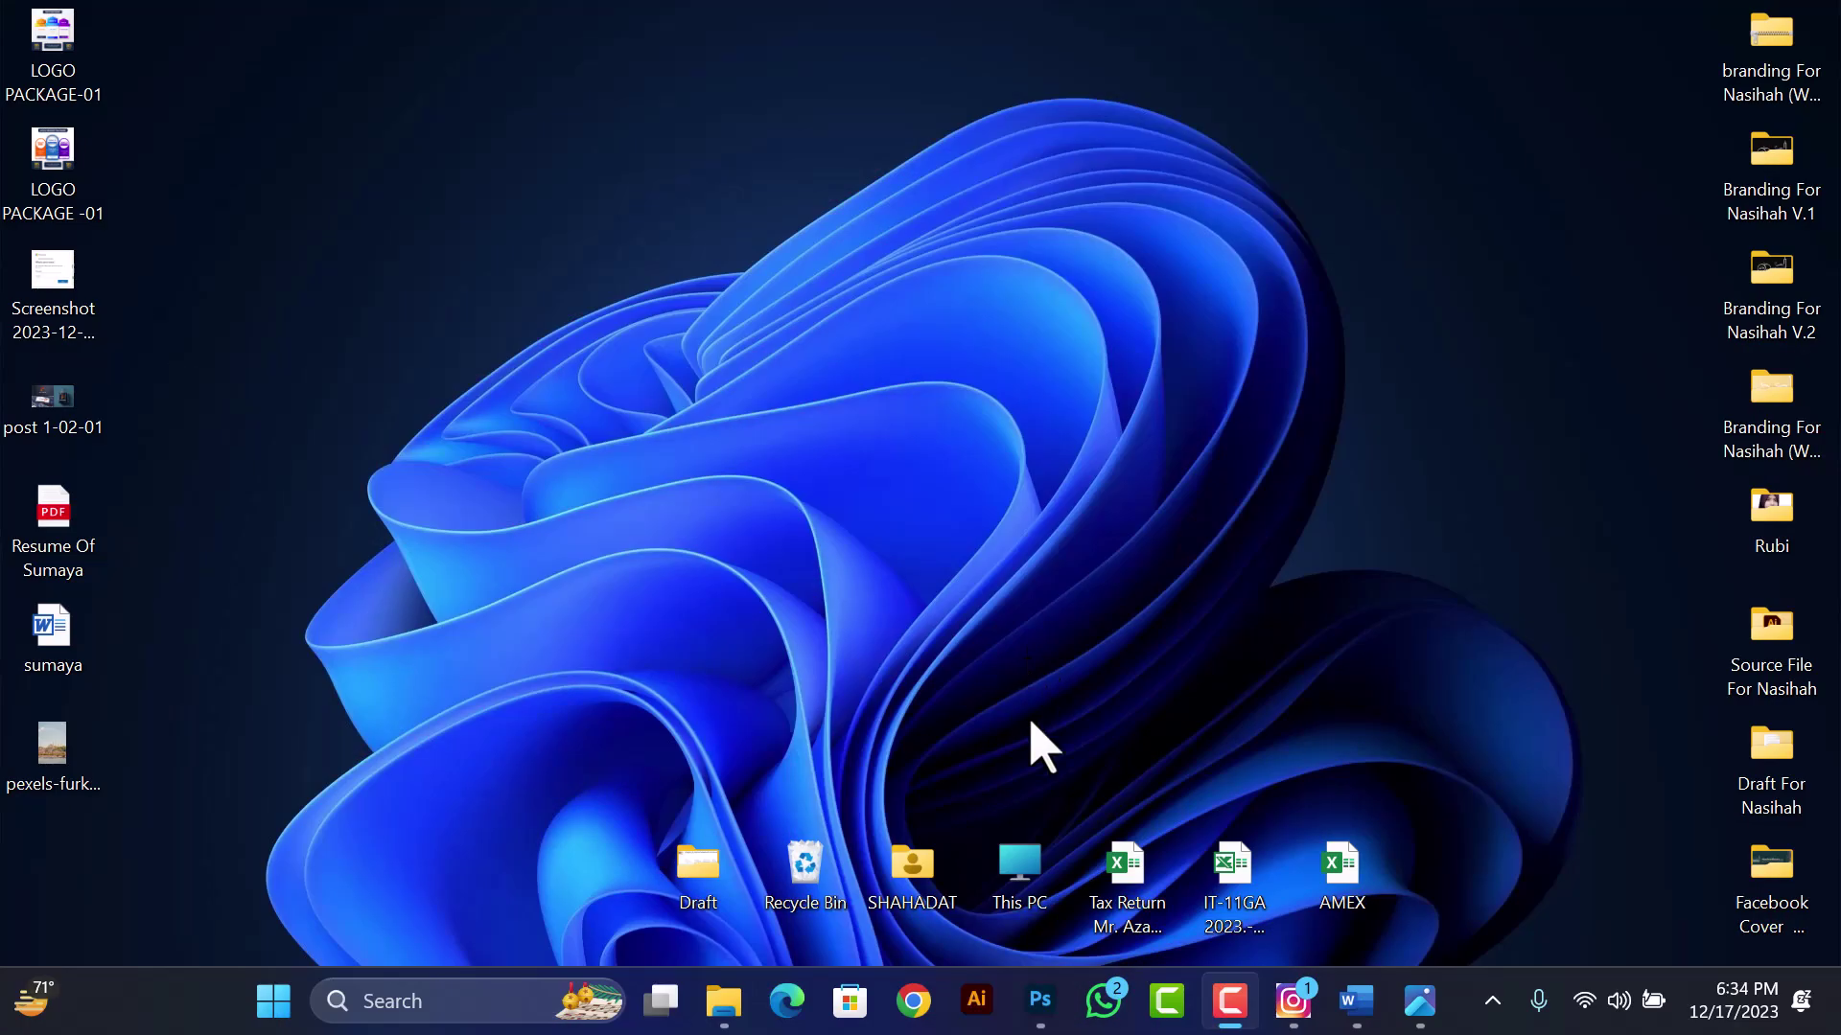
# - Switch to Photoshop, where the blank Untitled-1 document is open
pyautogui.click(1040, 1023)
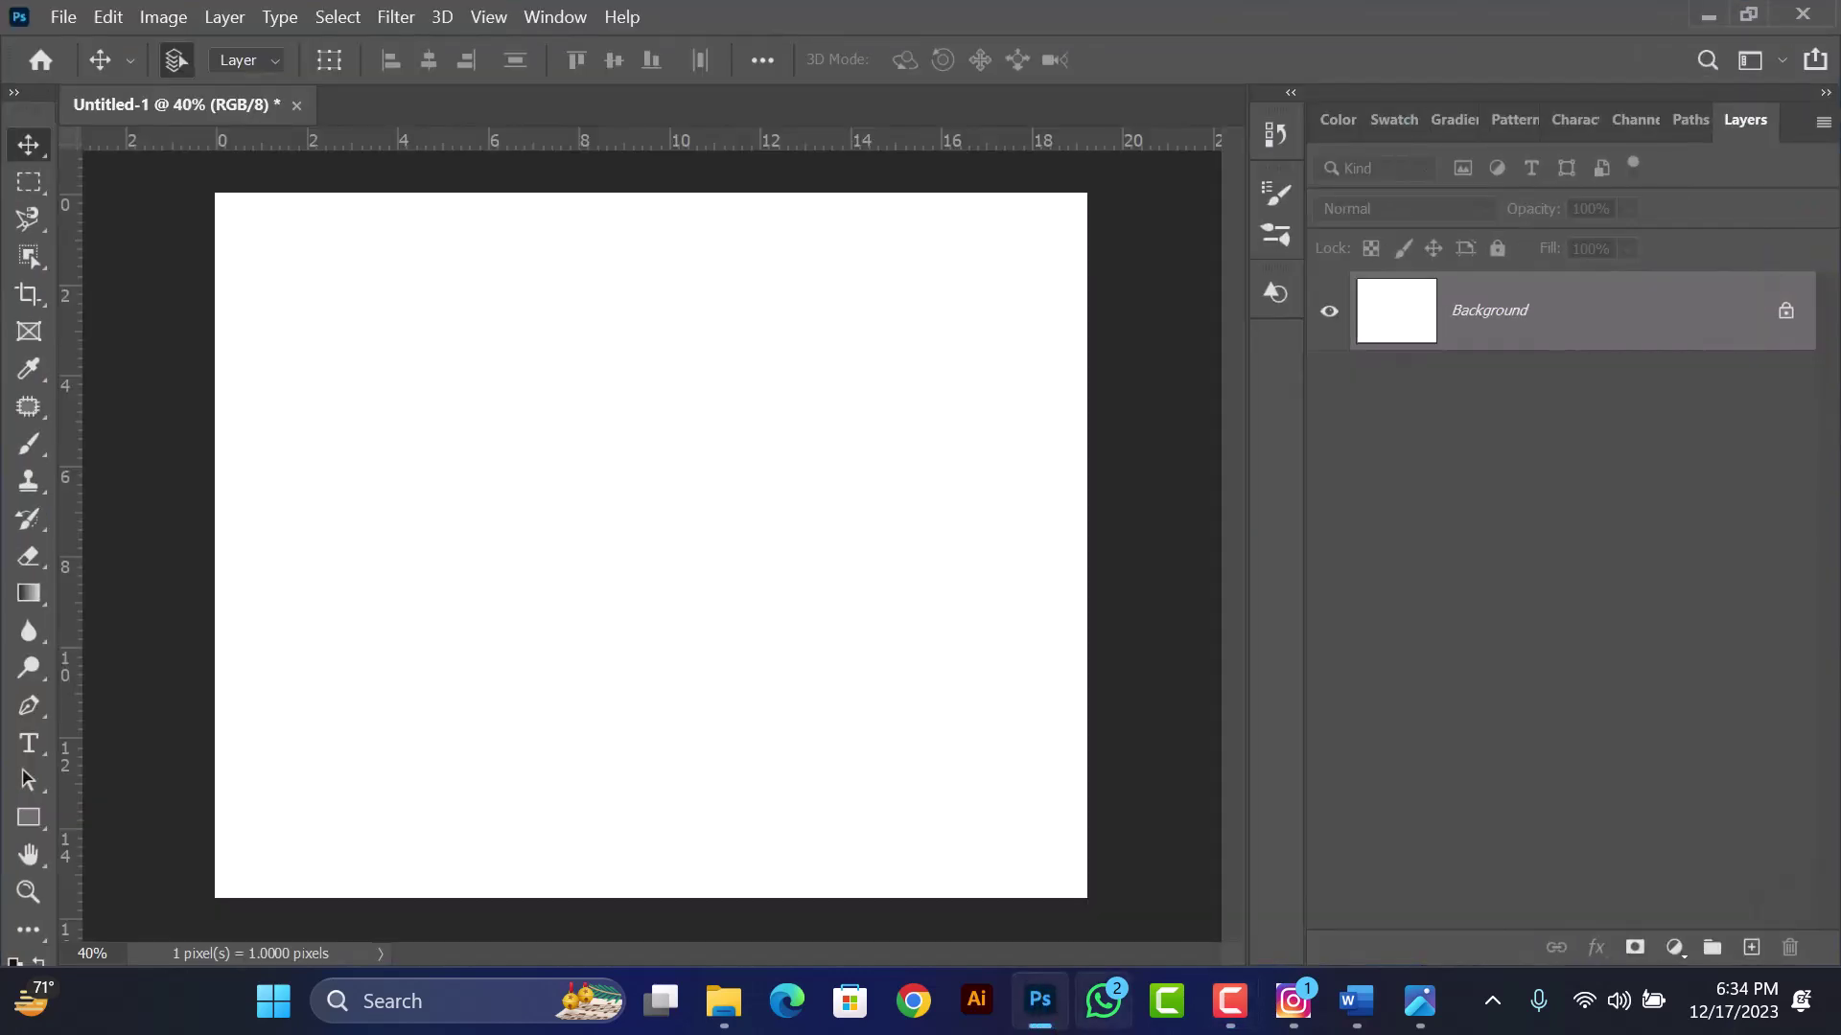
# - Type a letter T on the canvas with the Type tool and commit it
pyautogui.click(27, 748)
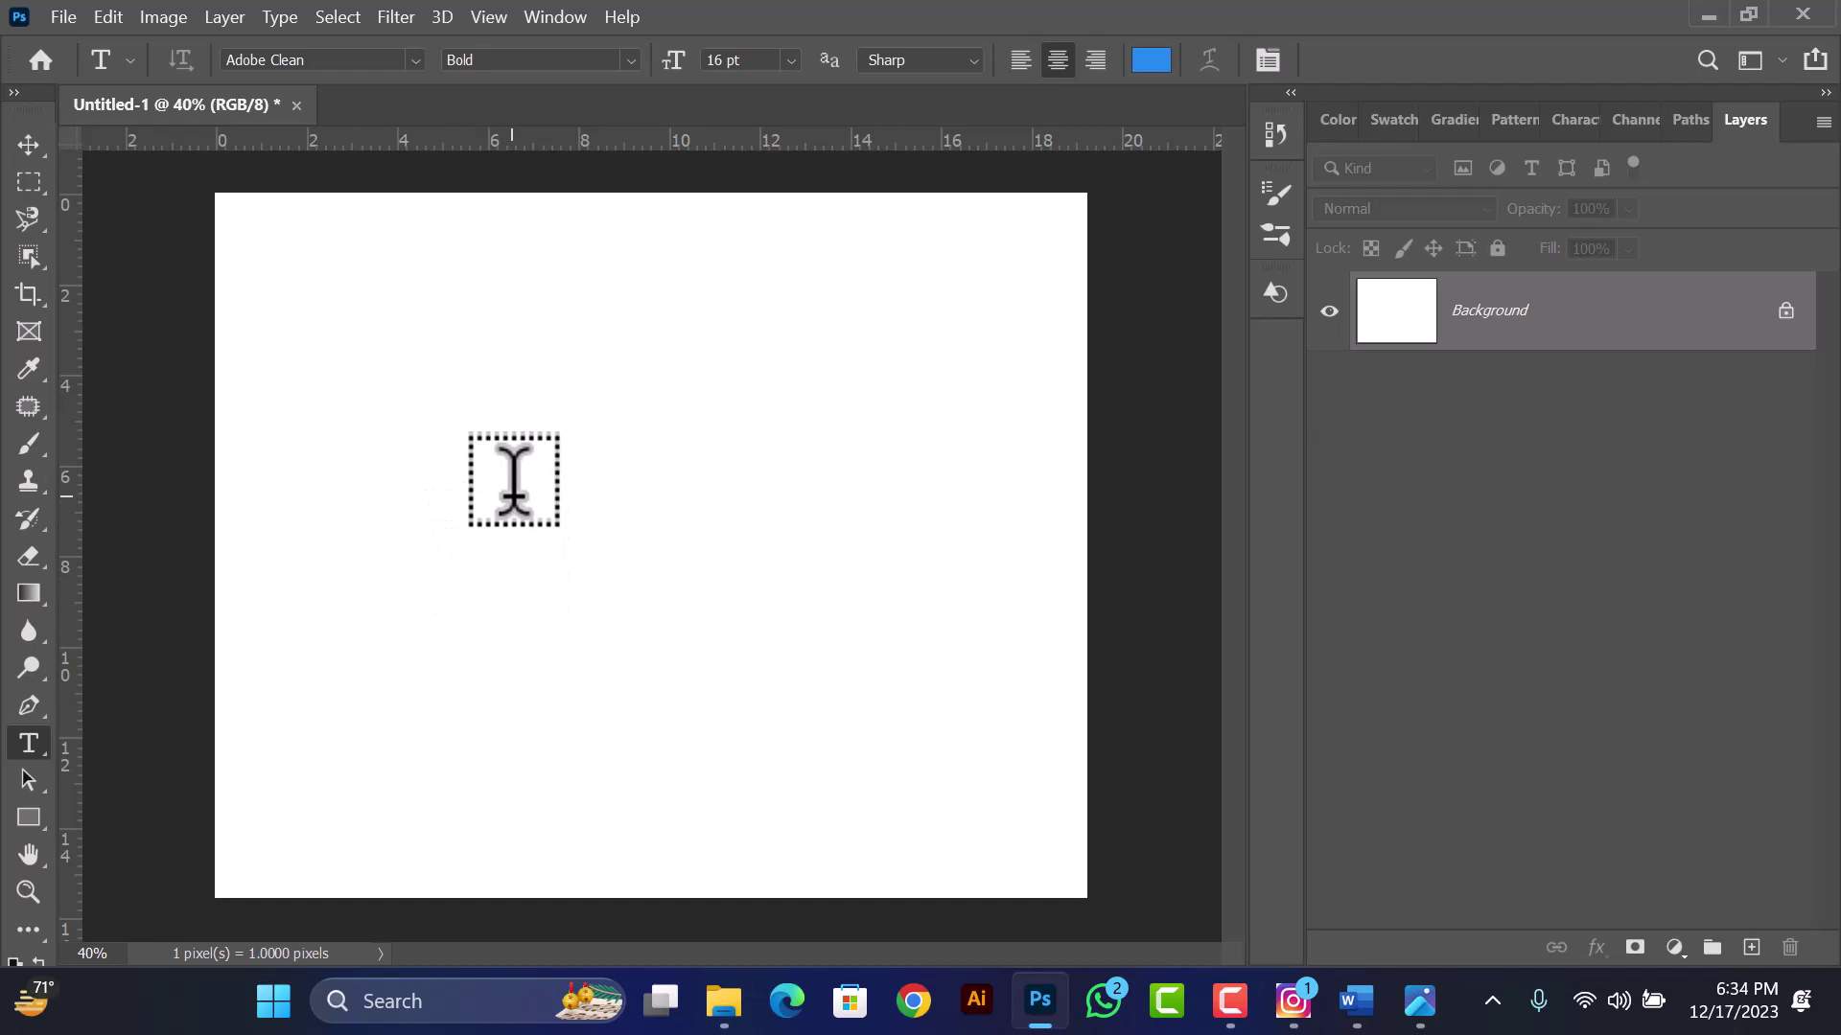
pyautogui.click(513, 493)
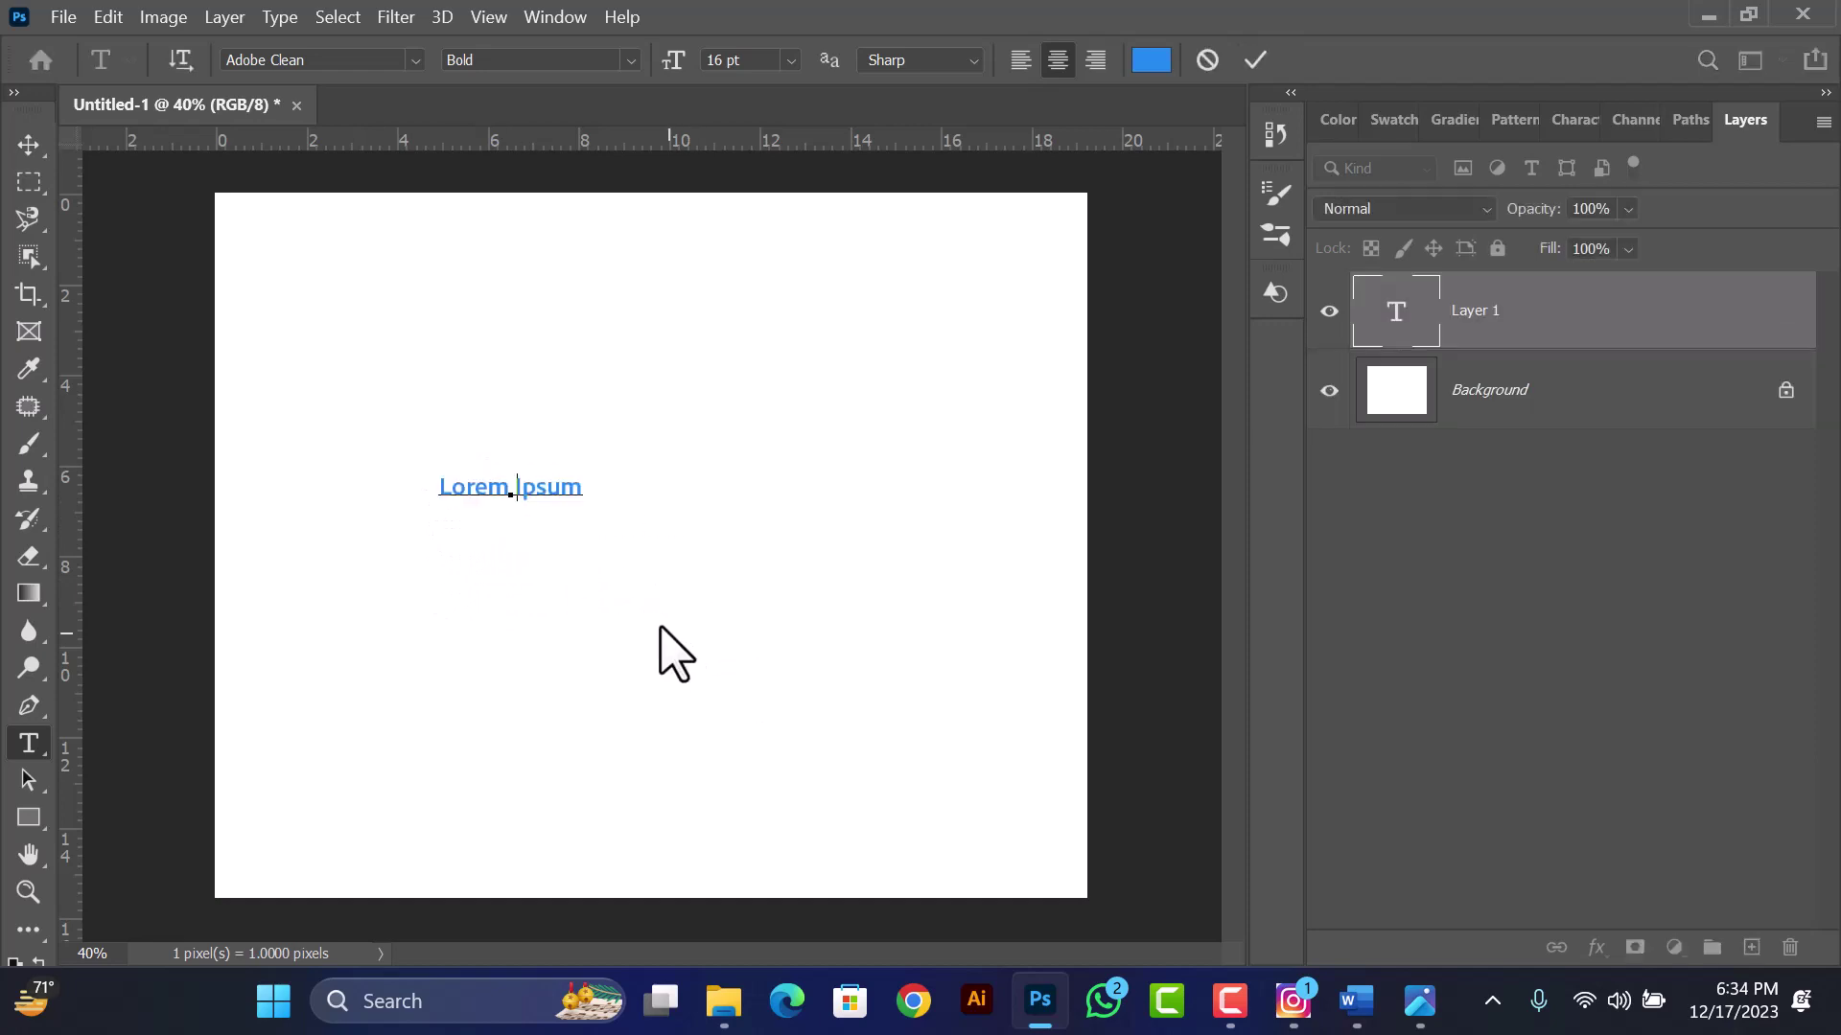
pyautogui.press('BackSpace')
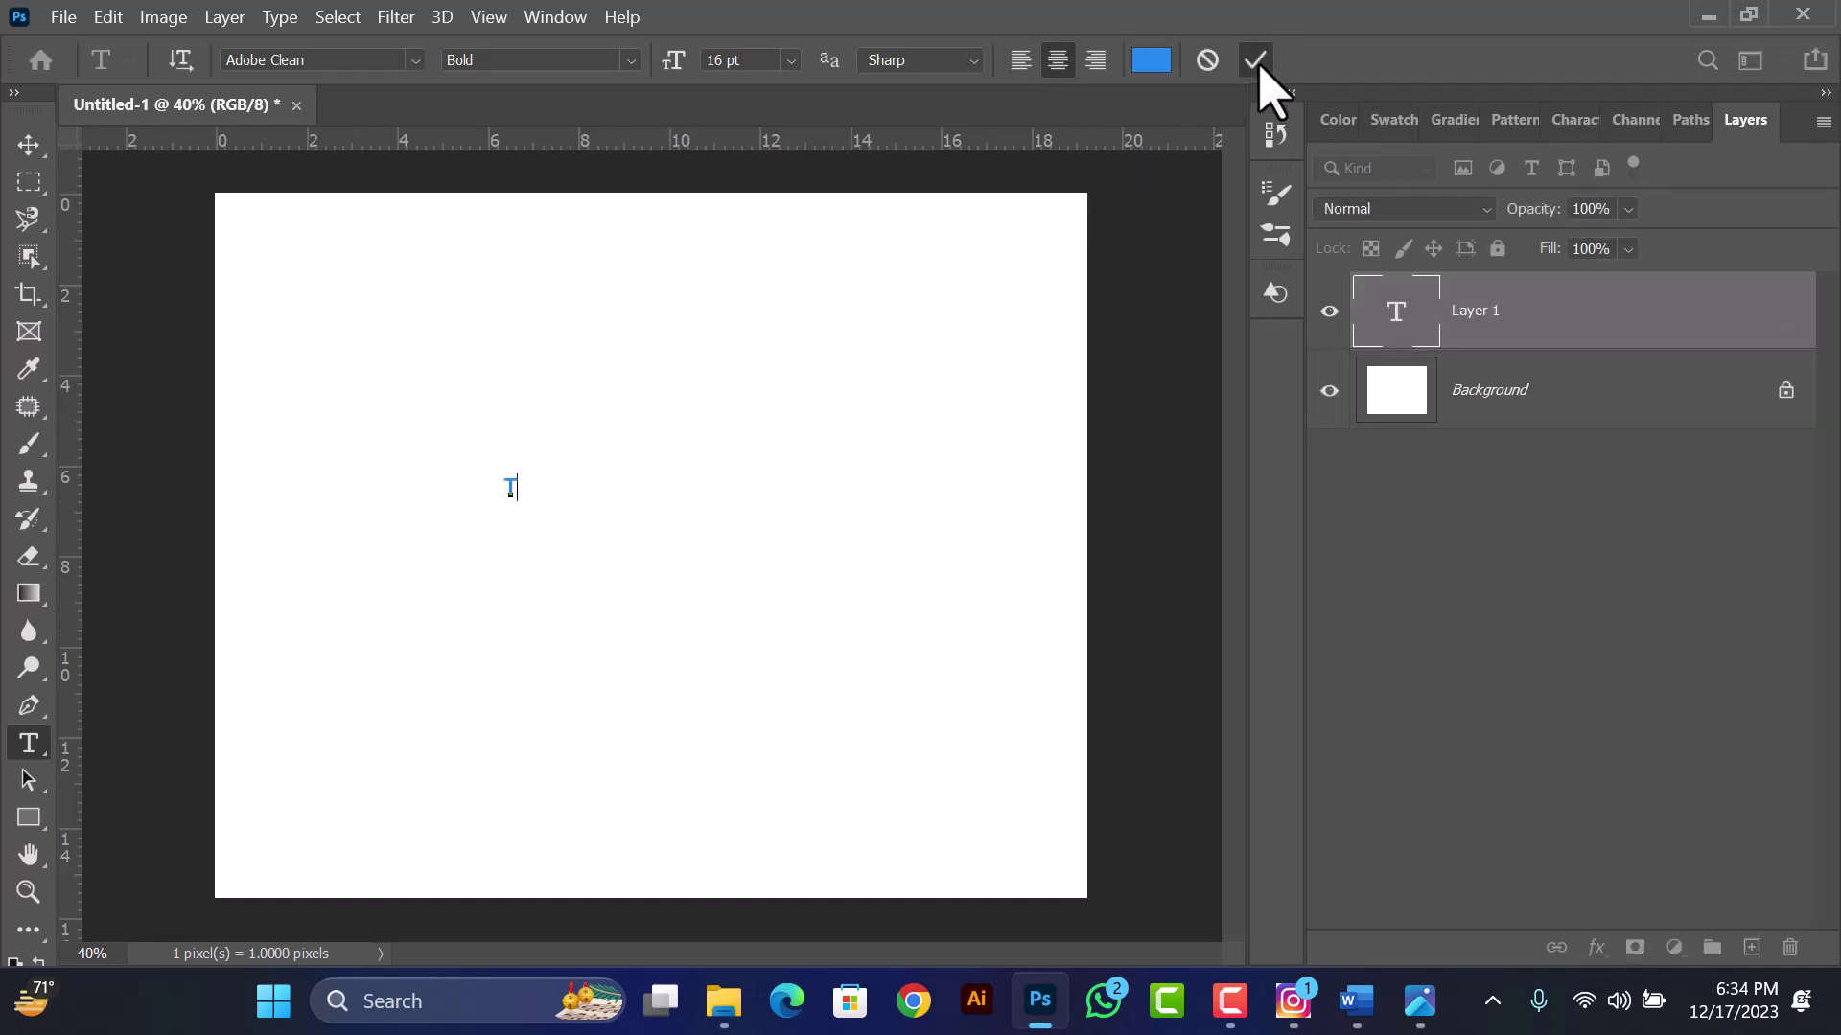
pyautogui.click(1256, 61)
# - Scale the blue T up, stretch it taller, and centre it on the canvas
pyautogui.hotkey('ctrl', 't')
pyautogui.moveTo(518, 499); pyautogui.dragTo(672, 625)
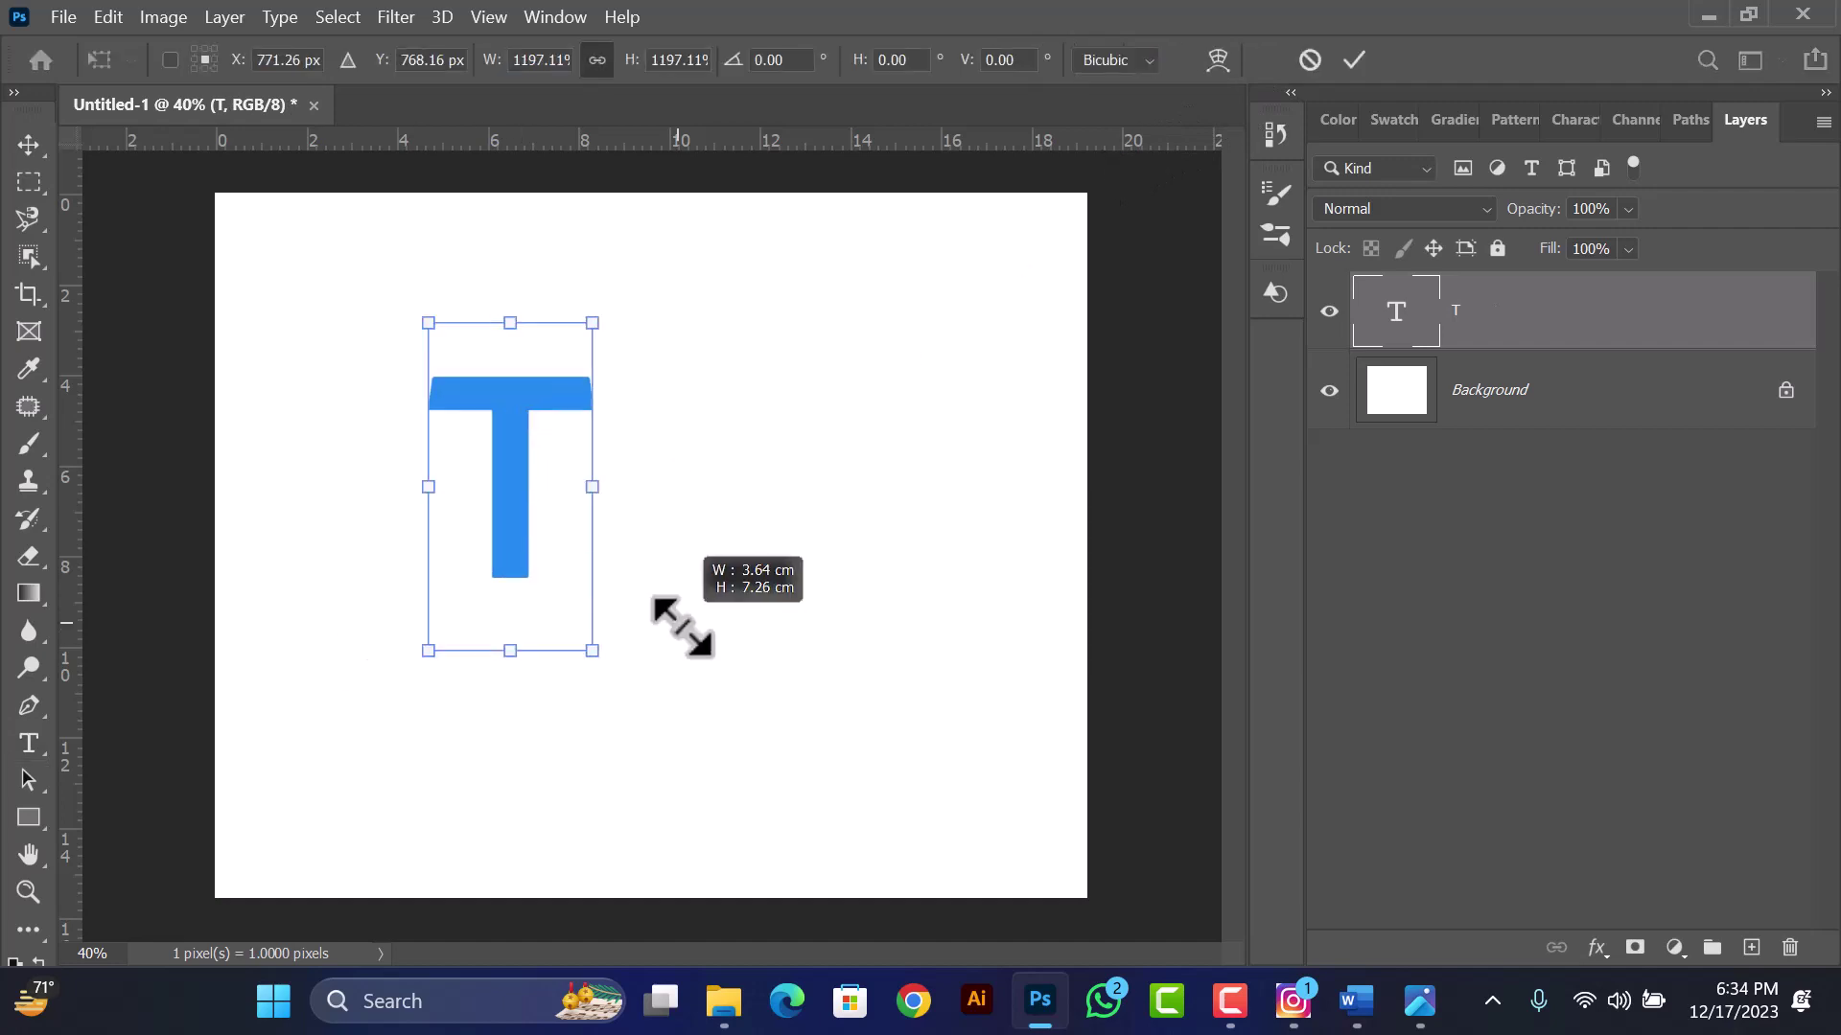
pyautogui.moveTo(633, 479)
pyautogui.mouseDown()
pyautogui.moveTo(699, 555)
pyautogui.moveTo(665, 555)
pyautogui.mouseUp()
pyautogui.moveTo(649, 654); pyautogui.dragTo(632, 847)
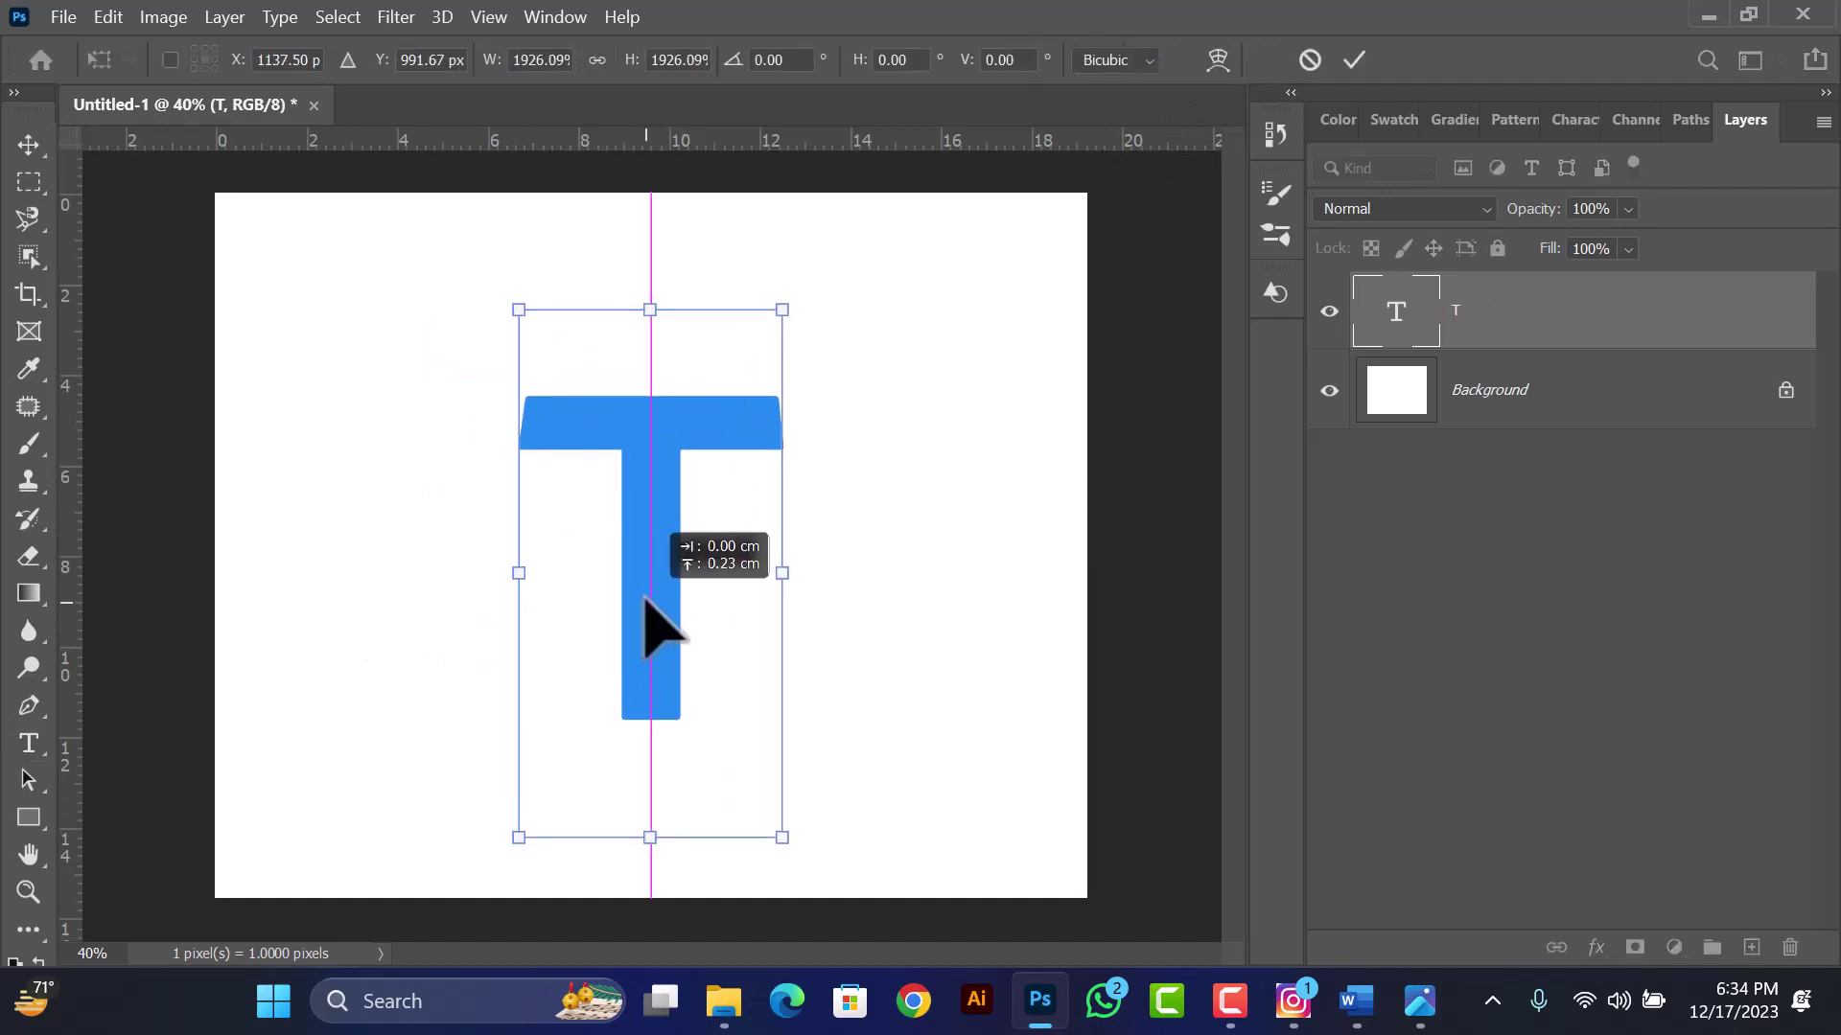
pyautogui.moveTo(646, 608)
pyautogui.mouseDown()
pyautogui.moveTo(772, 566)
pyautogui.moveTo(684, 573)
pyautogui.mouseUp()
pyautogui.press('Return')
pyautogui.press('t')
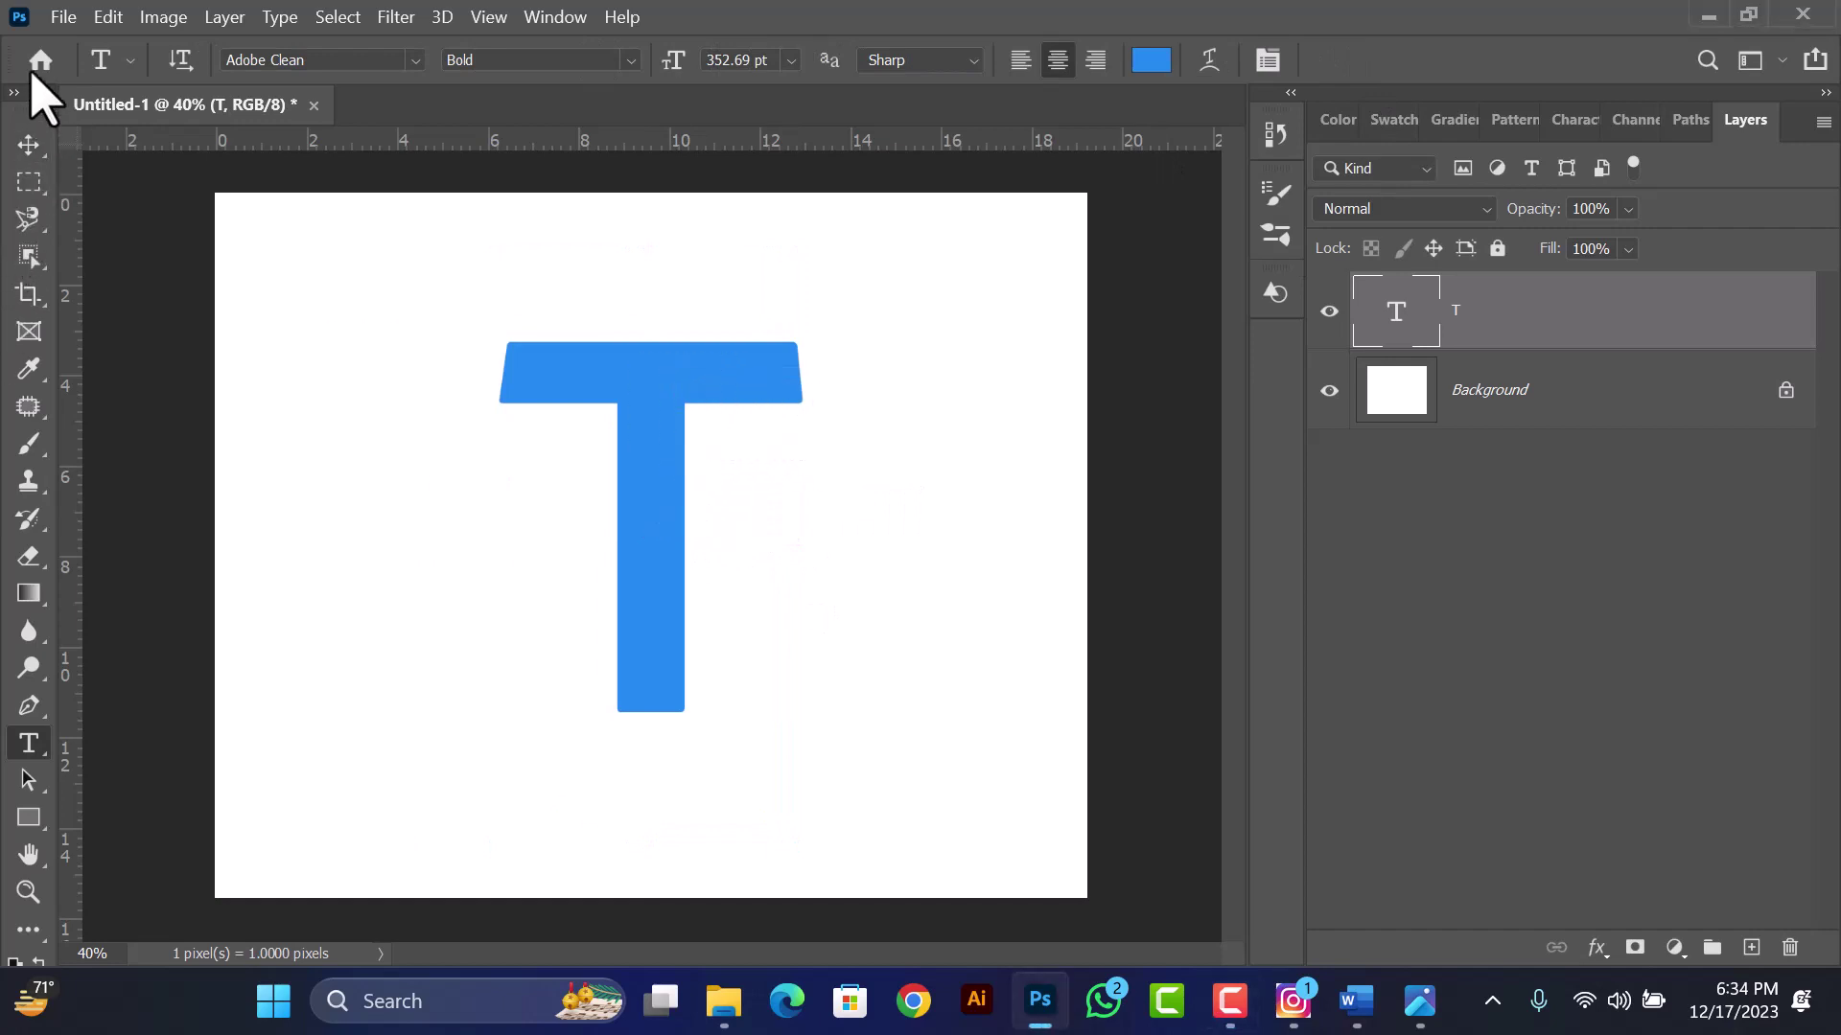
pyautogui.click(63, 17)
# - Place the Desktop mosque photo linked, move it to the top, and set the T to 82% opacity
pyautogui.click(144, 586)
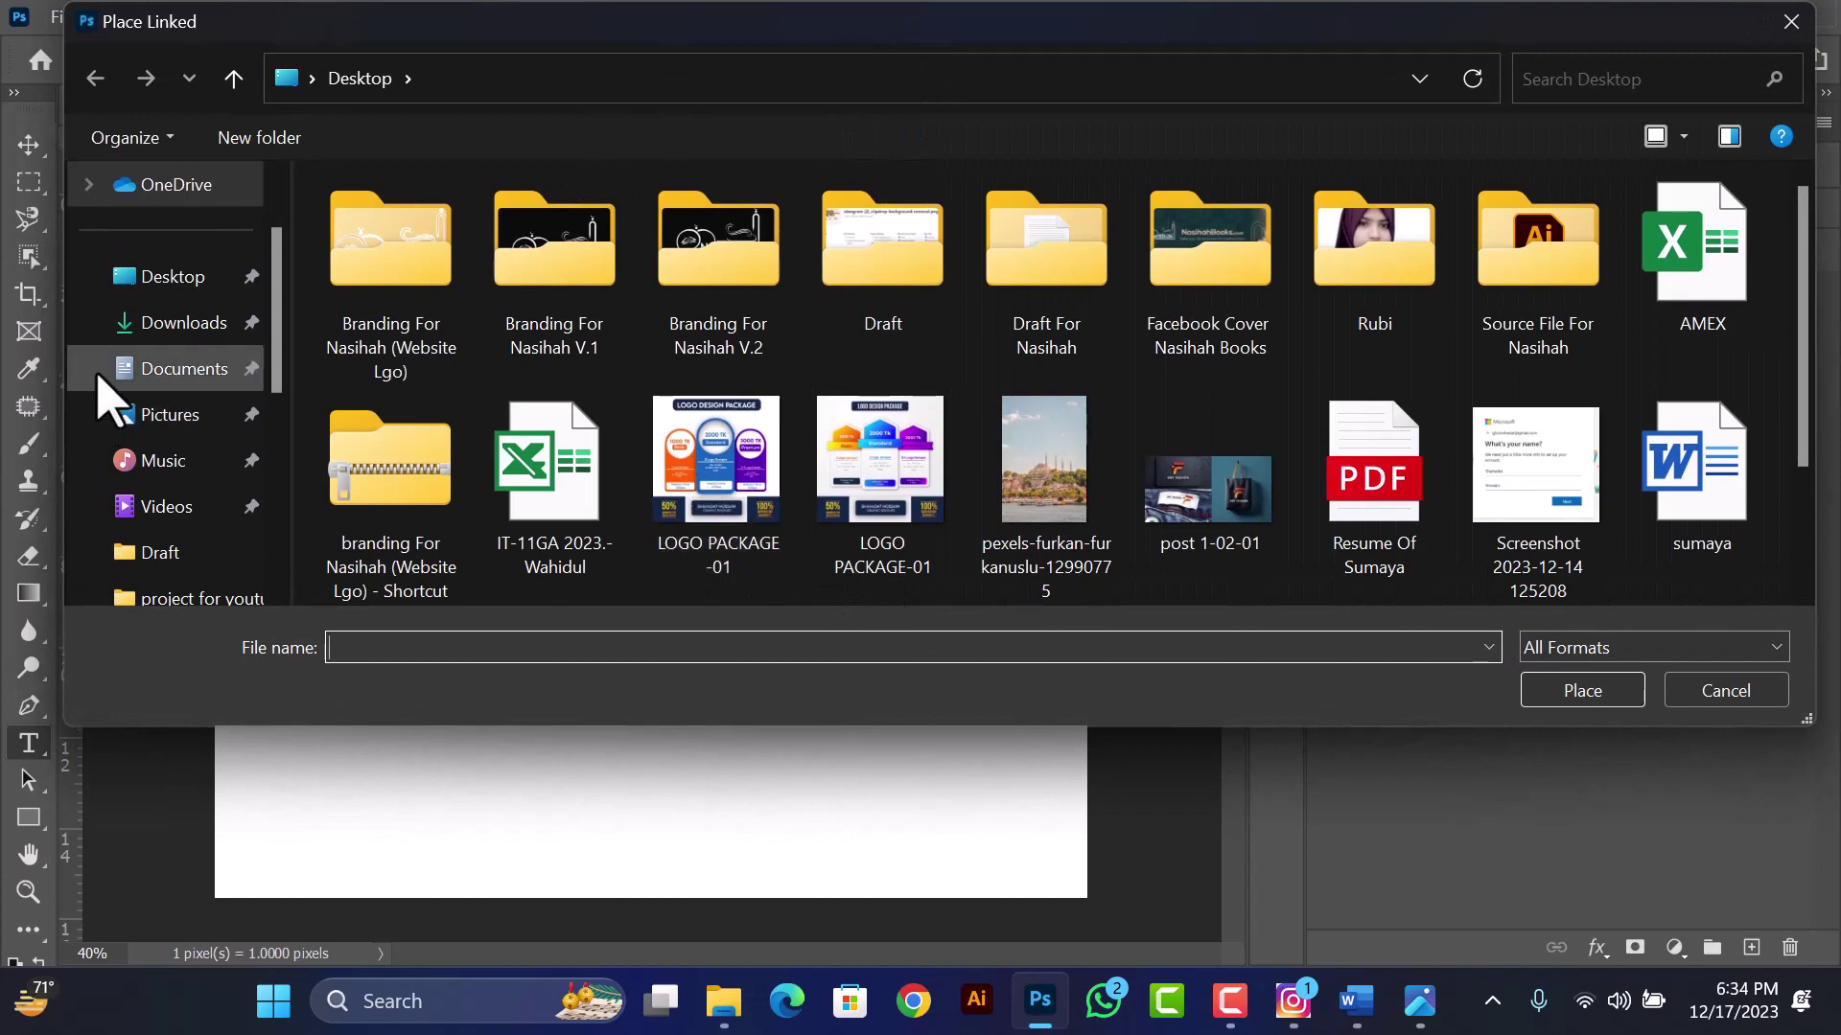
pyautogui.click(158, 278)
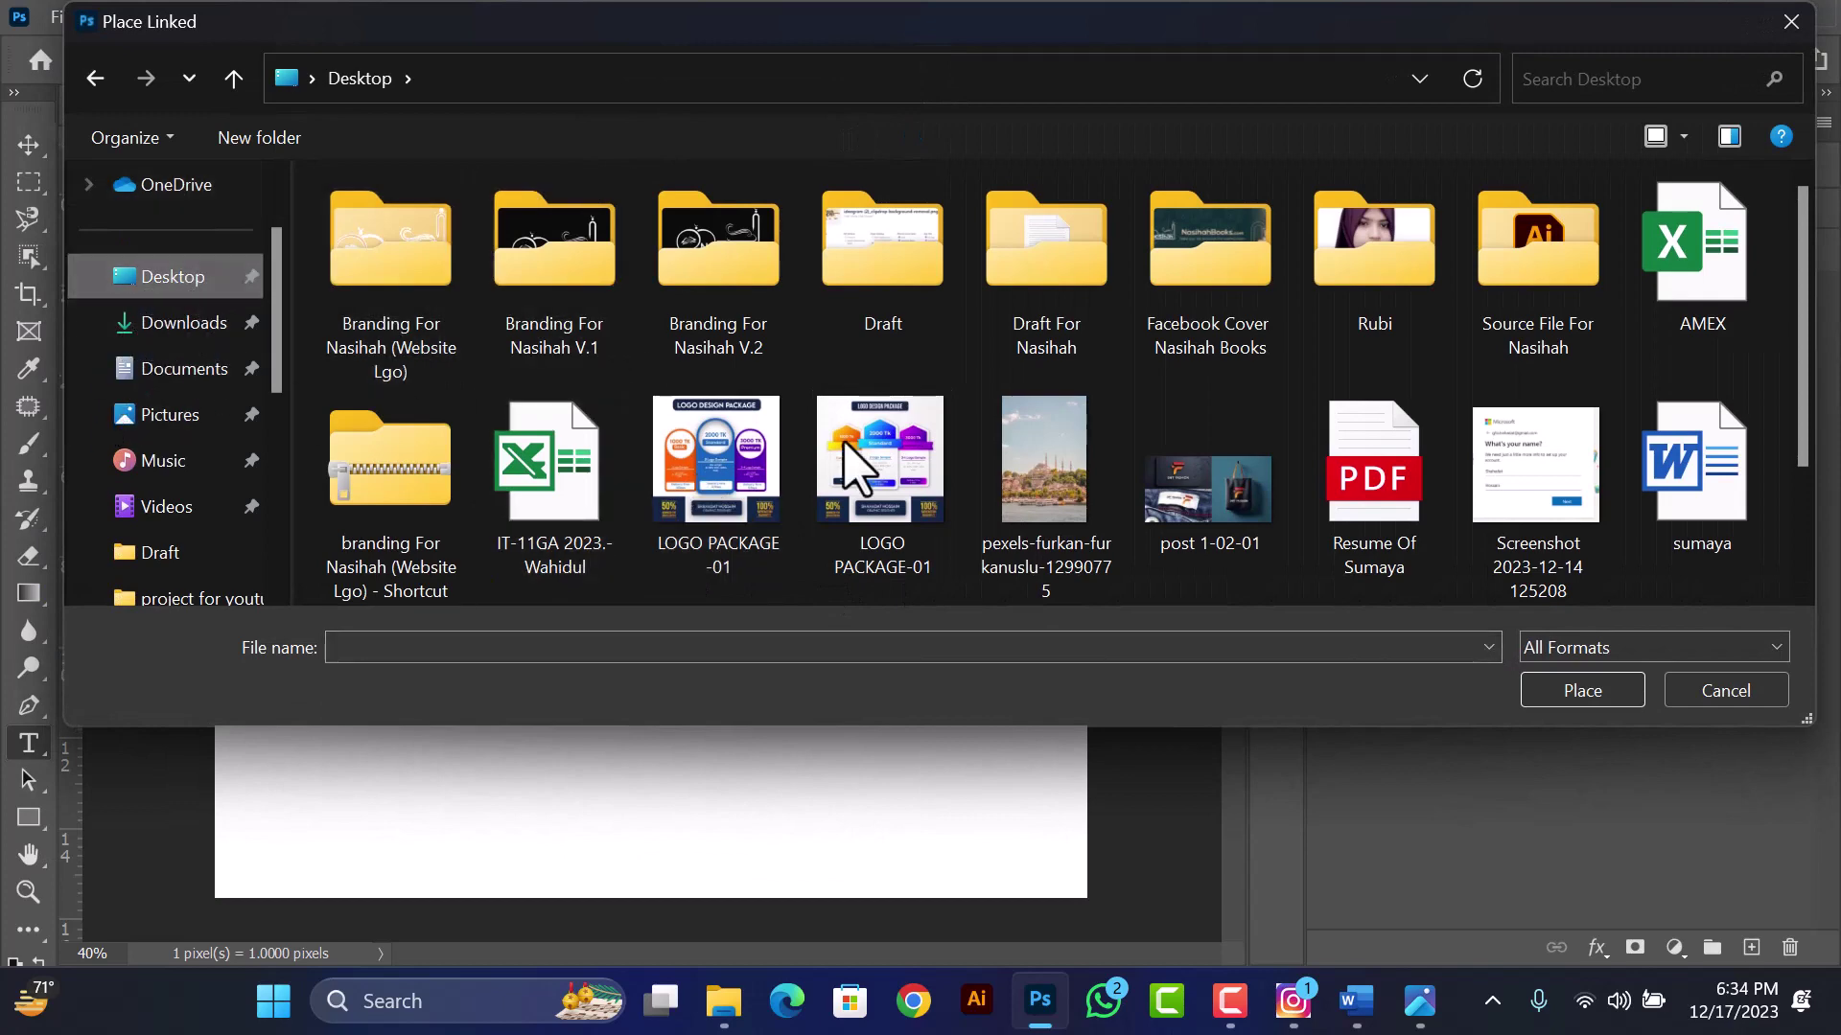
pyautogui.doubleClick(1045, 460)
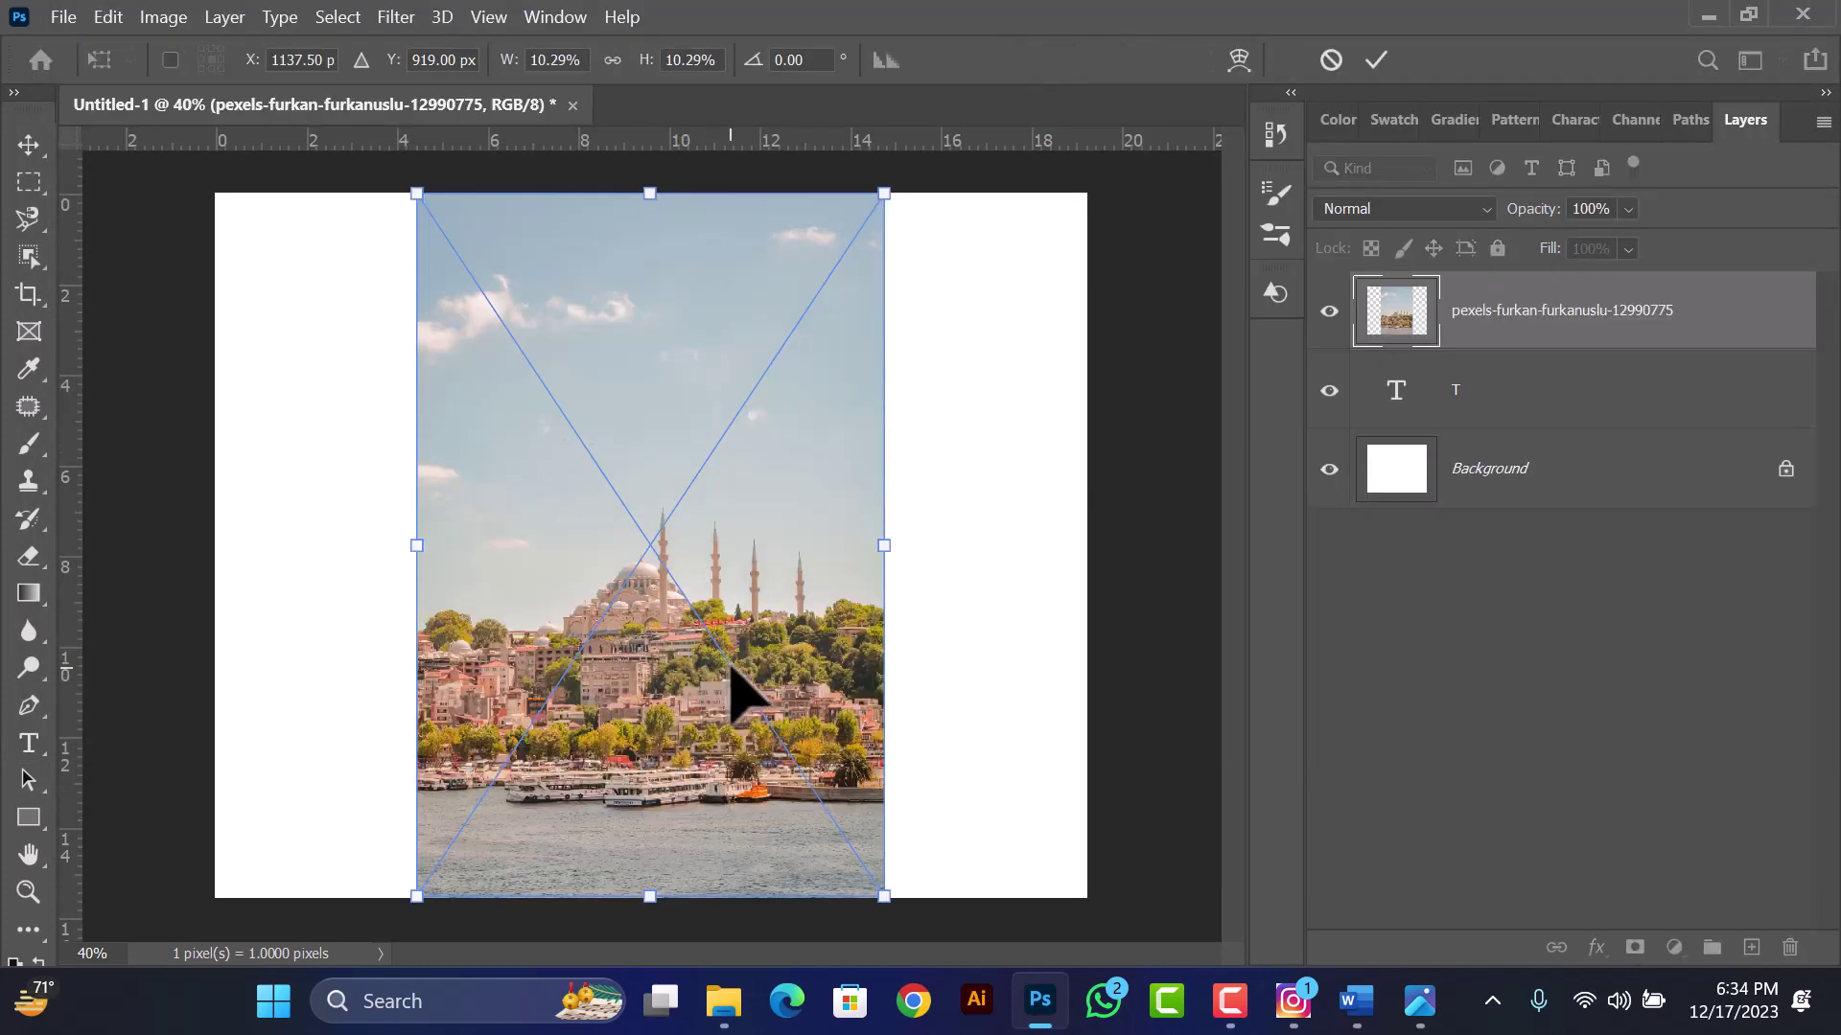
pyautogui.moveTo(731, 666); pyautogui.dragTo(728, 477)
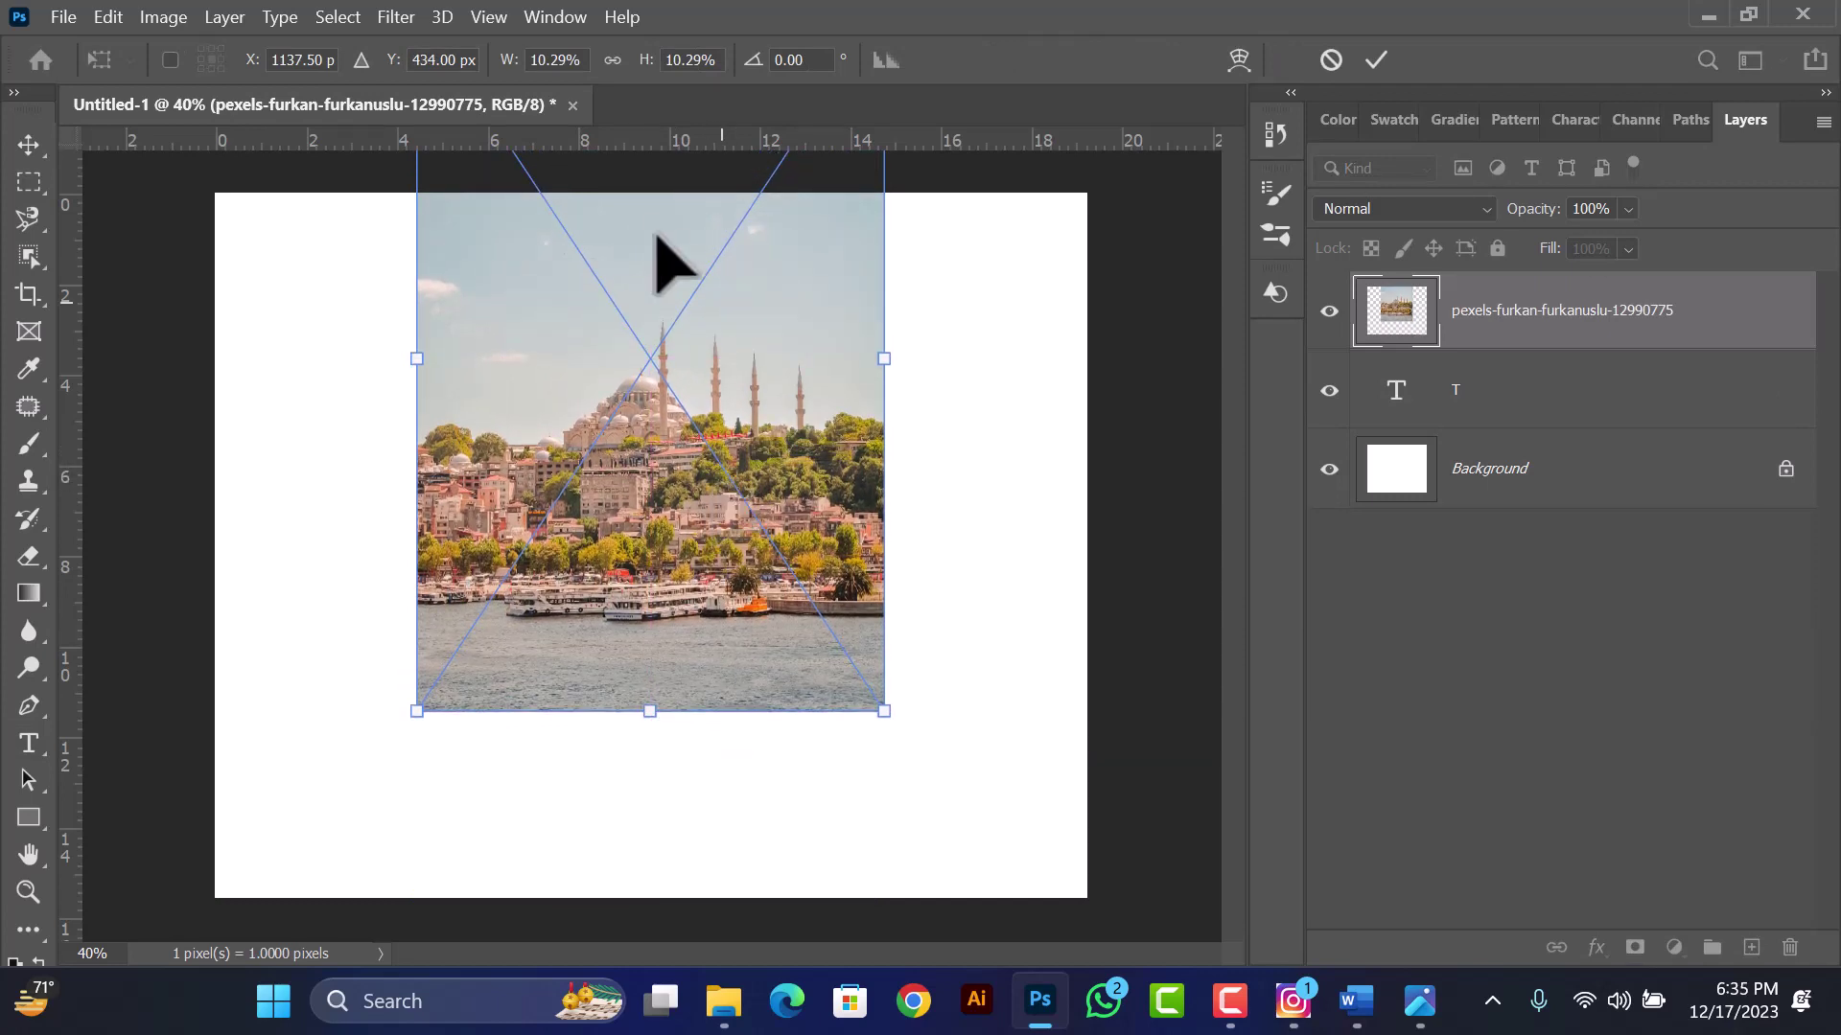
pyautogui.click(1377, 59)
pyautogui.moveTo(1410, 390); pyautogui.dragTo(1458, 296)
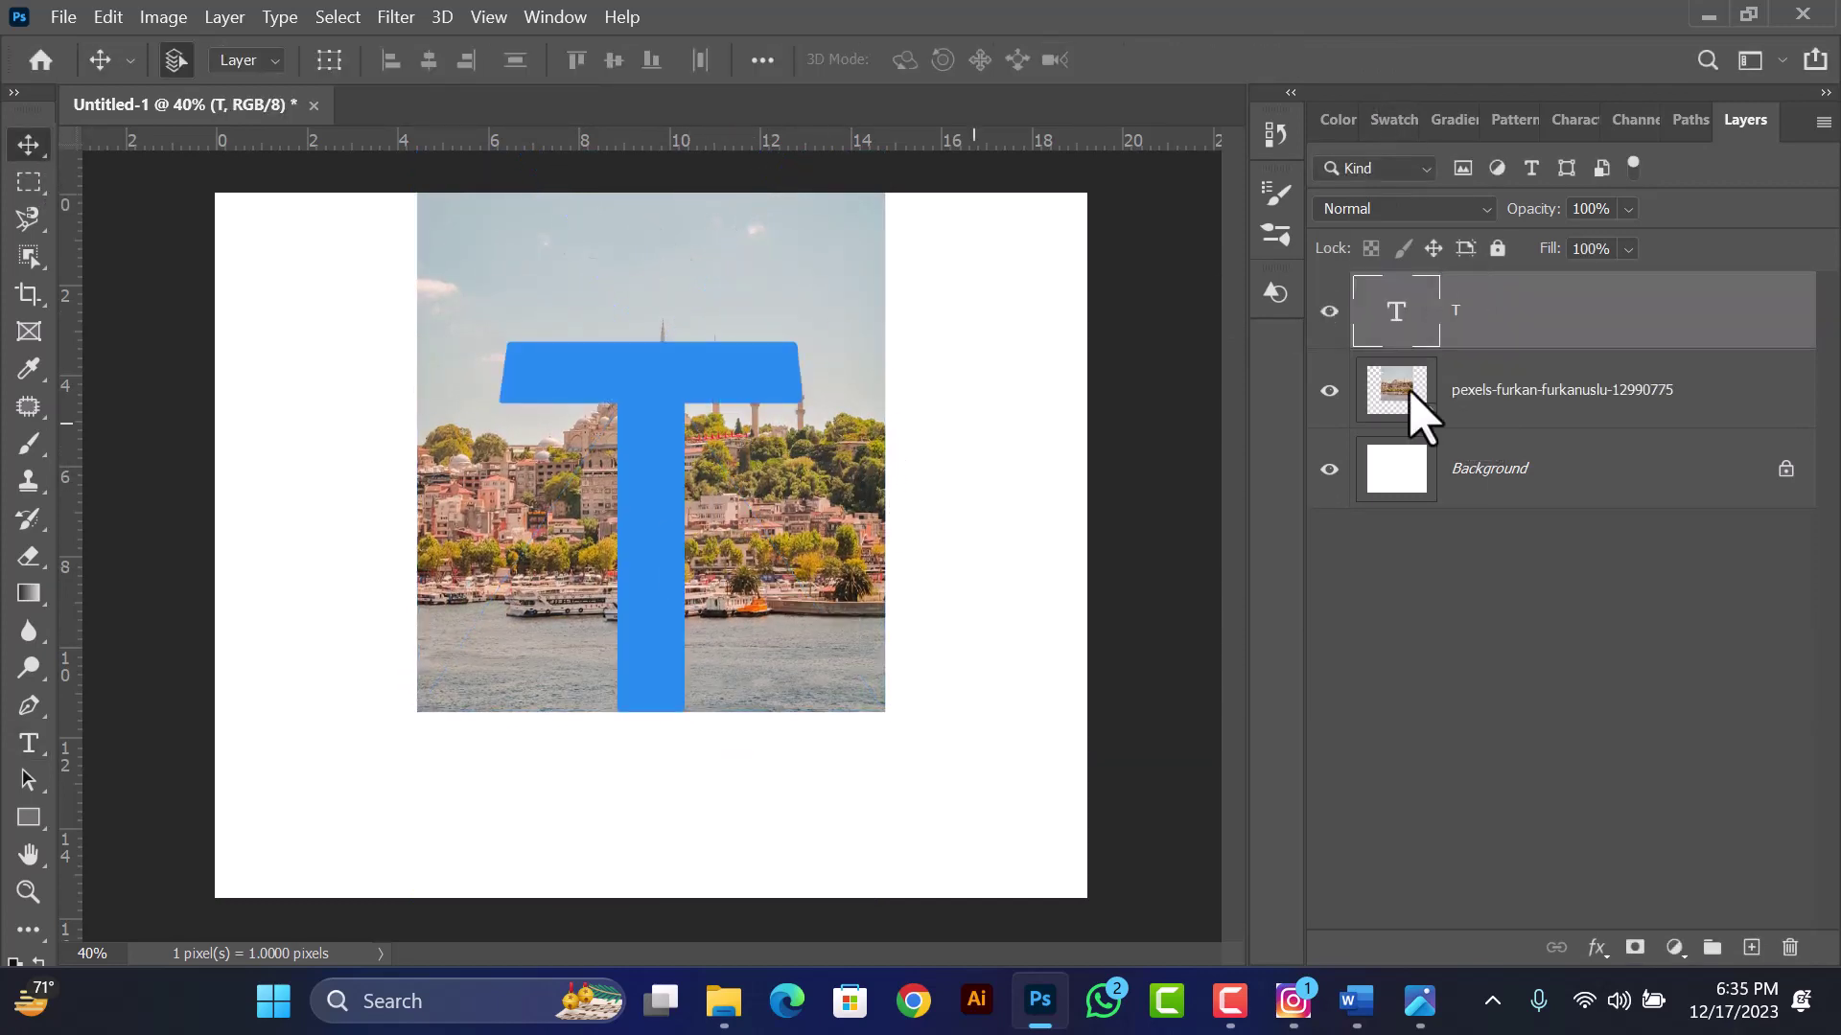
pyautogui.moveTo(1539, 220); pyautogui.dragTo(1523, 223)
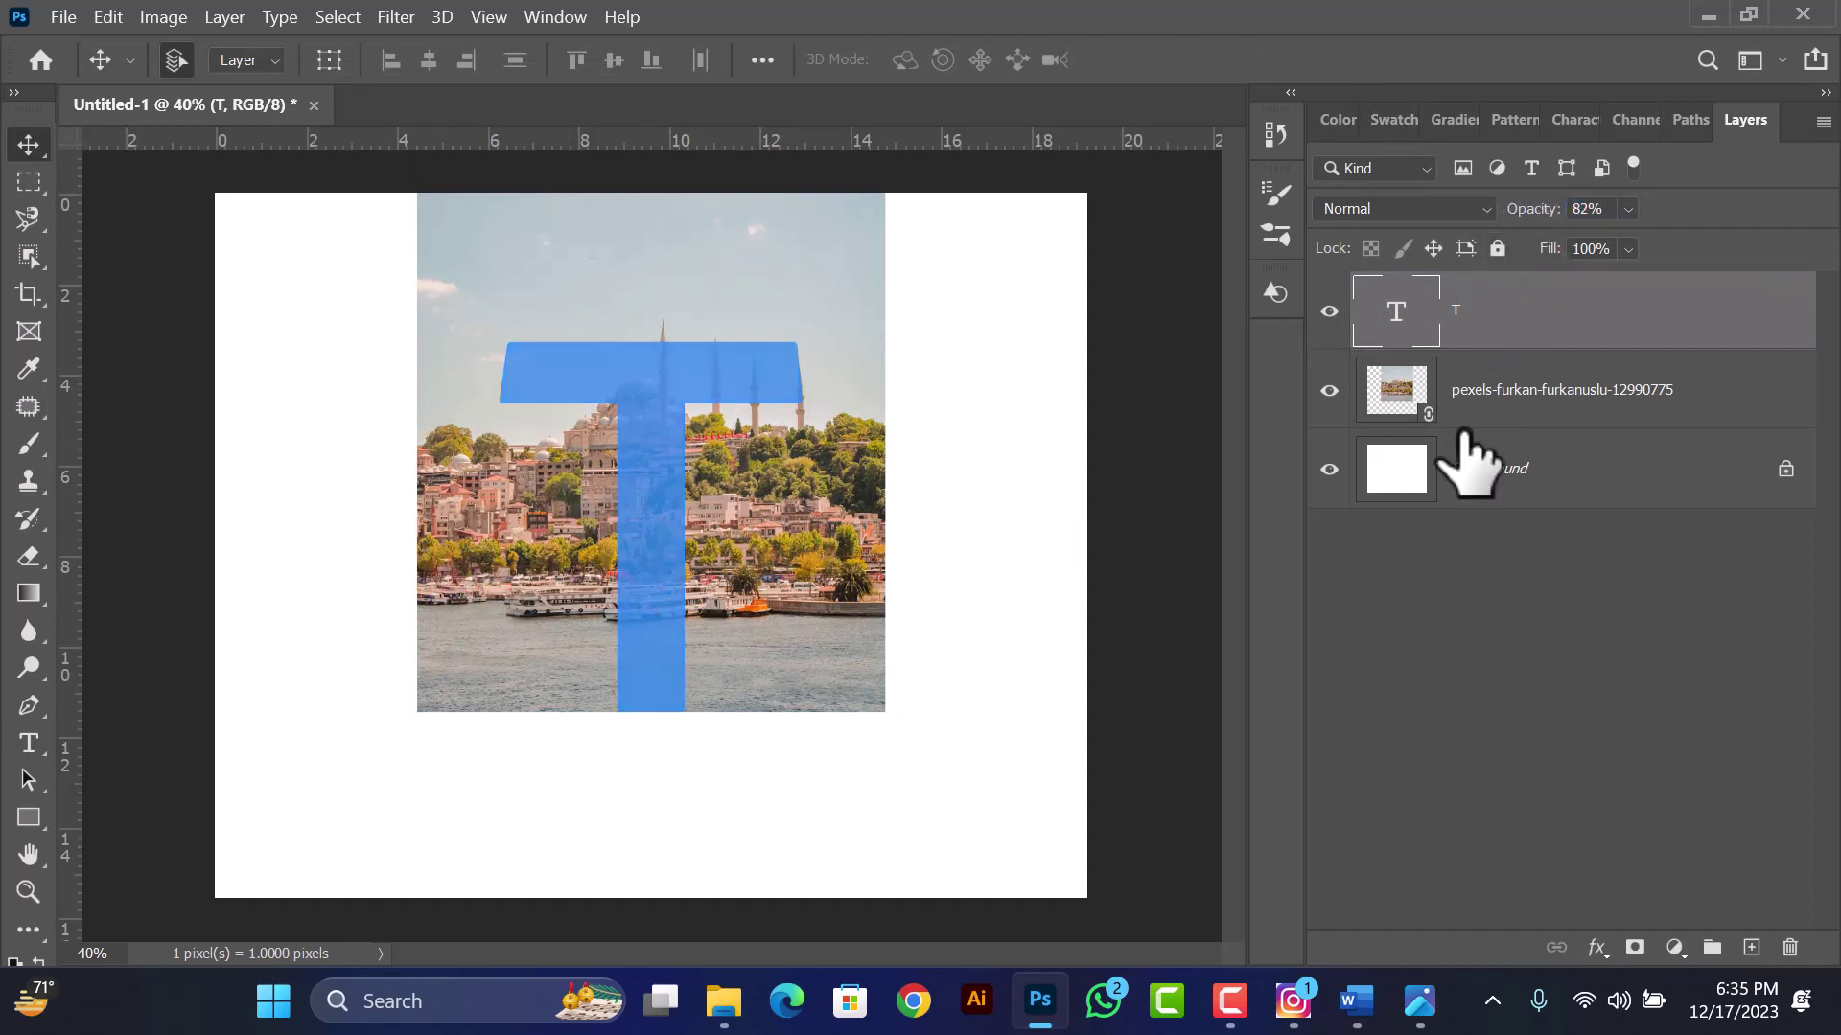
# - Enlarge the photo to cover the T and stack its layer above the T
pyautogui.click(1568, 407)
pyautogui.hotkey('ctrl', 't')
pyautogui.scroll(-1, 649, 648)
pyautogui.scroll(-2, 616, 300)
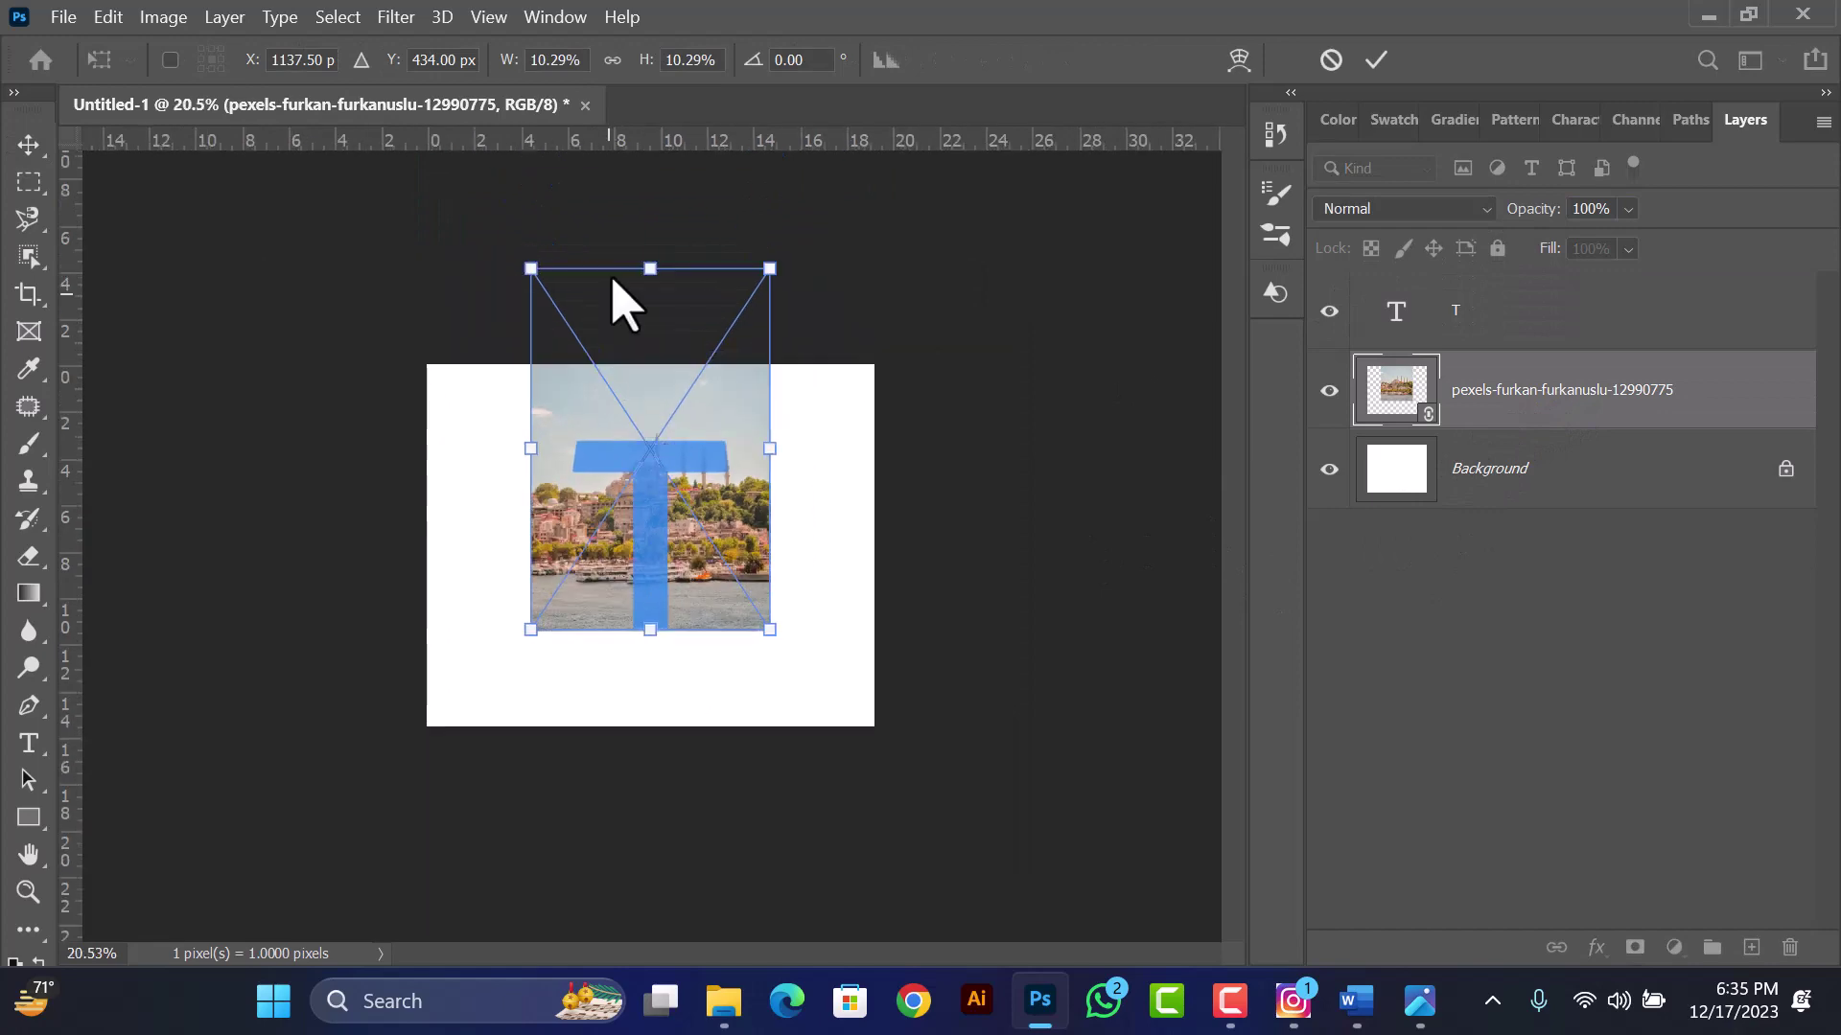
pyautogui.moveTo(650, 269); pyautogui.dragTo(652, 190)
pyautogui.hotkey('ctrl', '+')
pyautogui.hotkey('ctrl', '+')
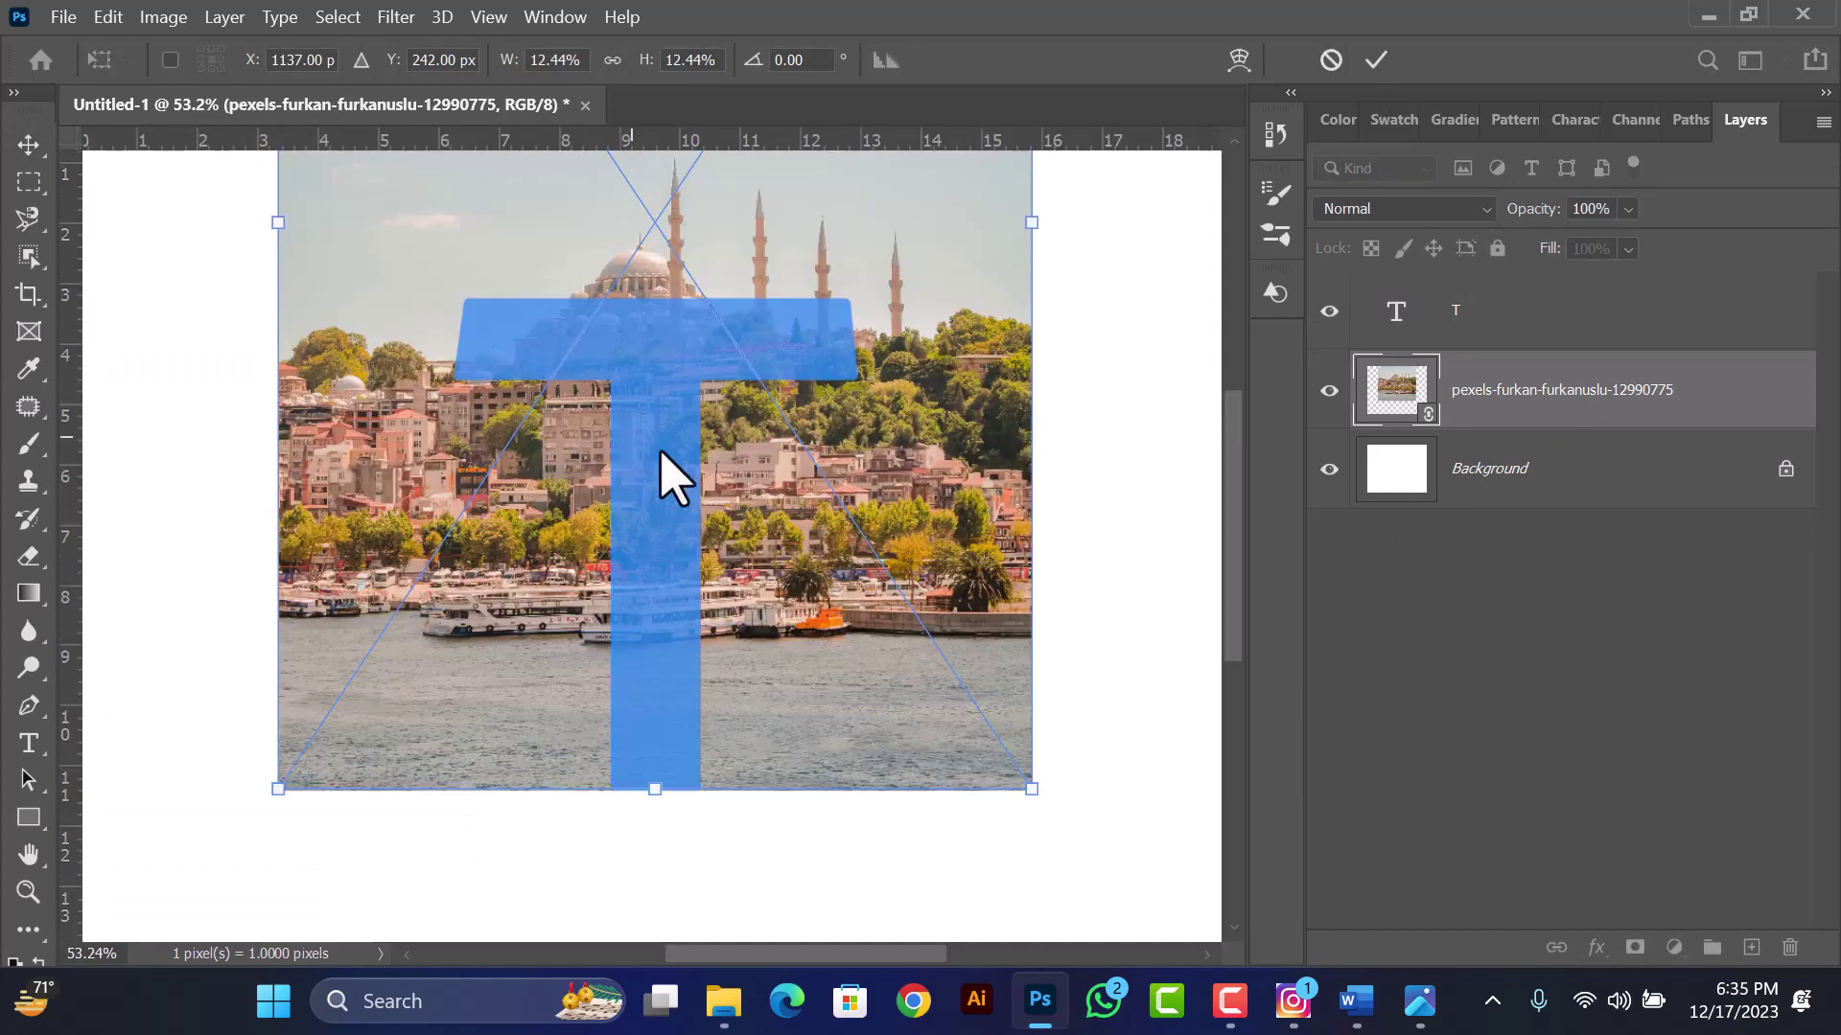
pyautogui.scroll(-2, 1006, 287)
pyautogui.scroll(4, 1054, 240)
pyautogui.click(1377, 59)
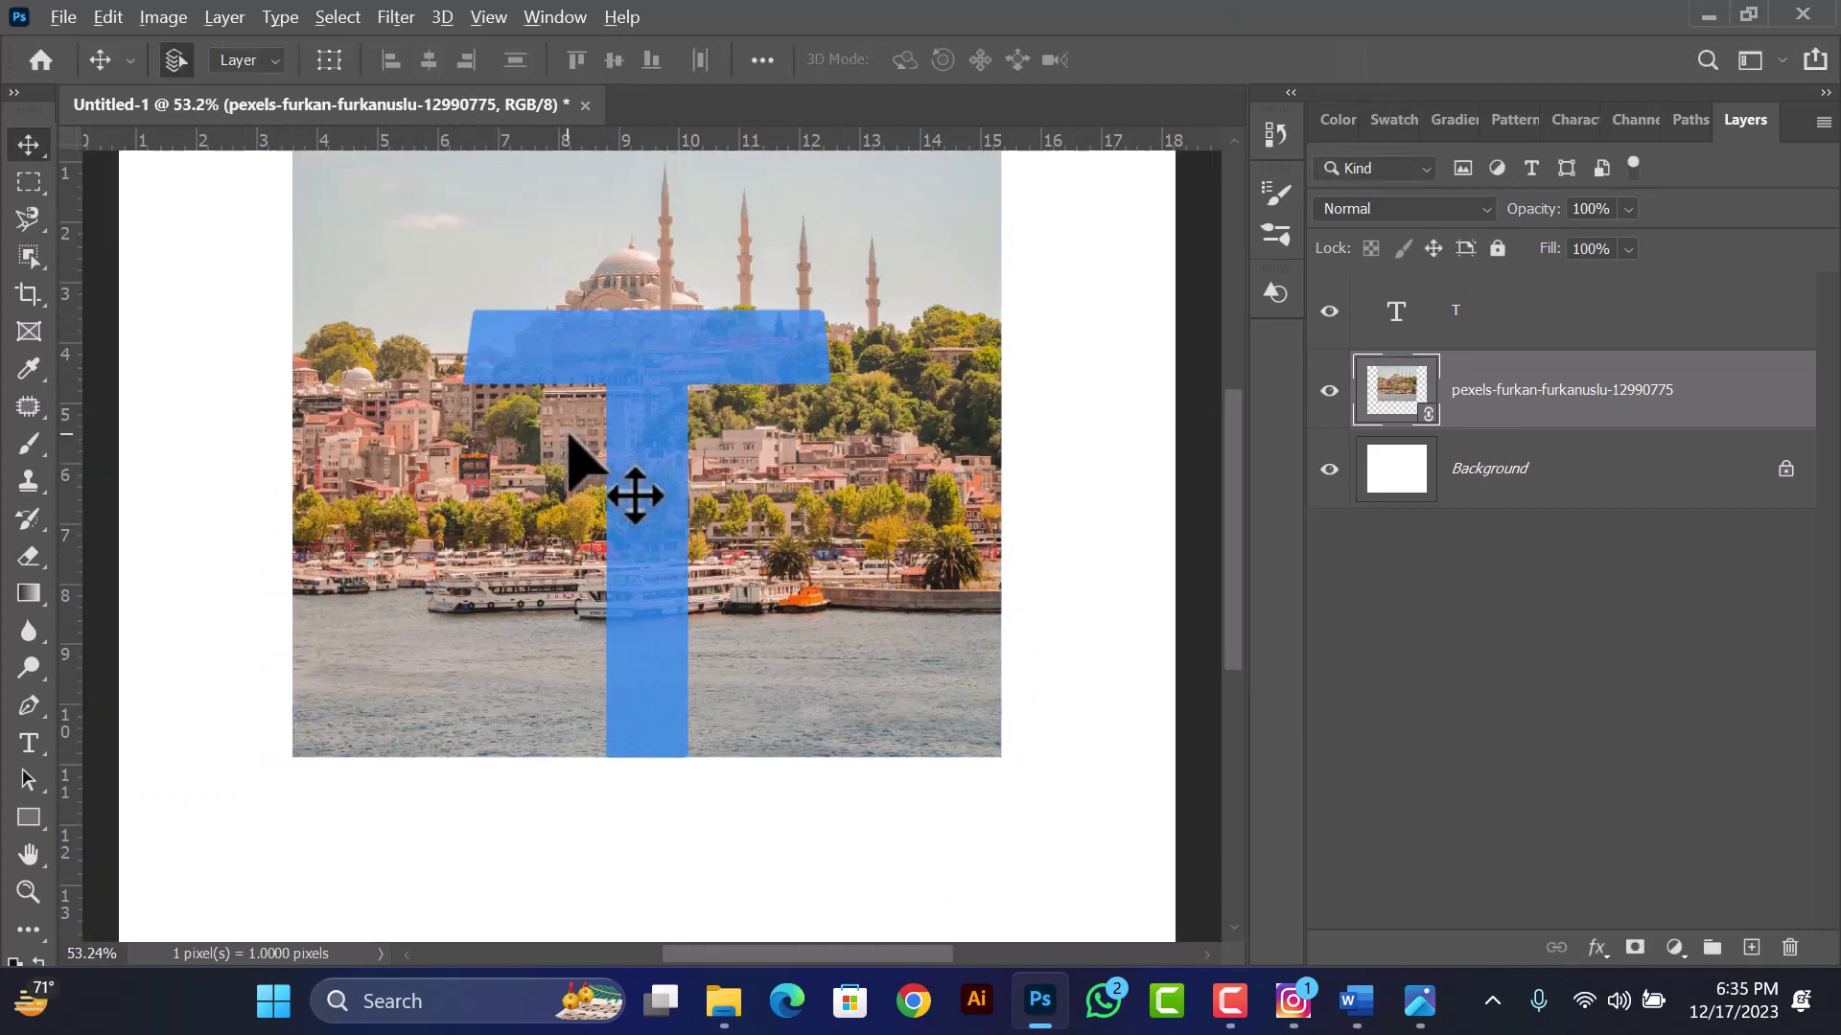
pyautogui.scroll(-2, 576, 460)
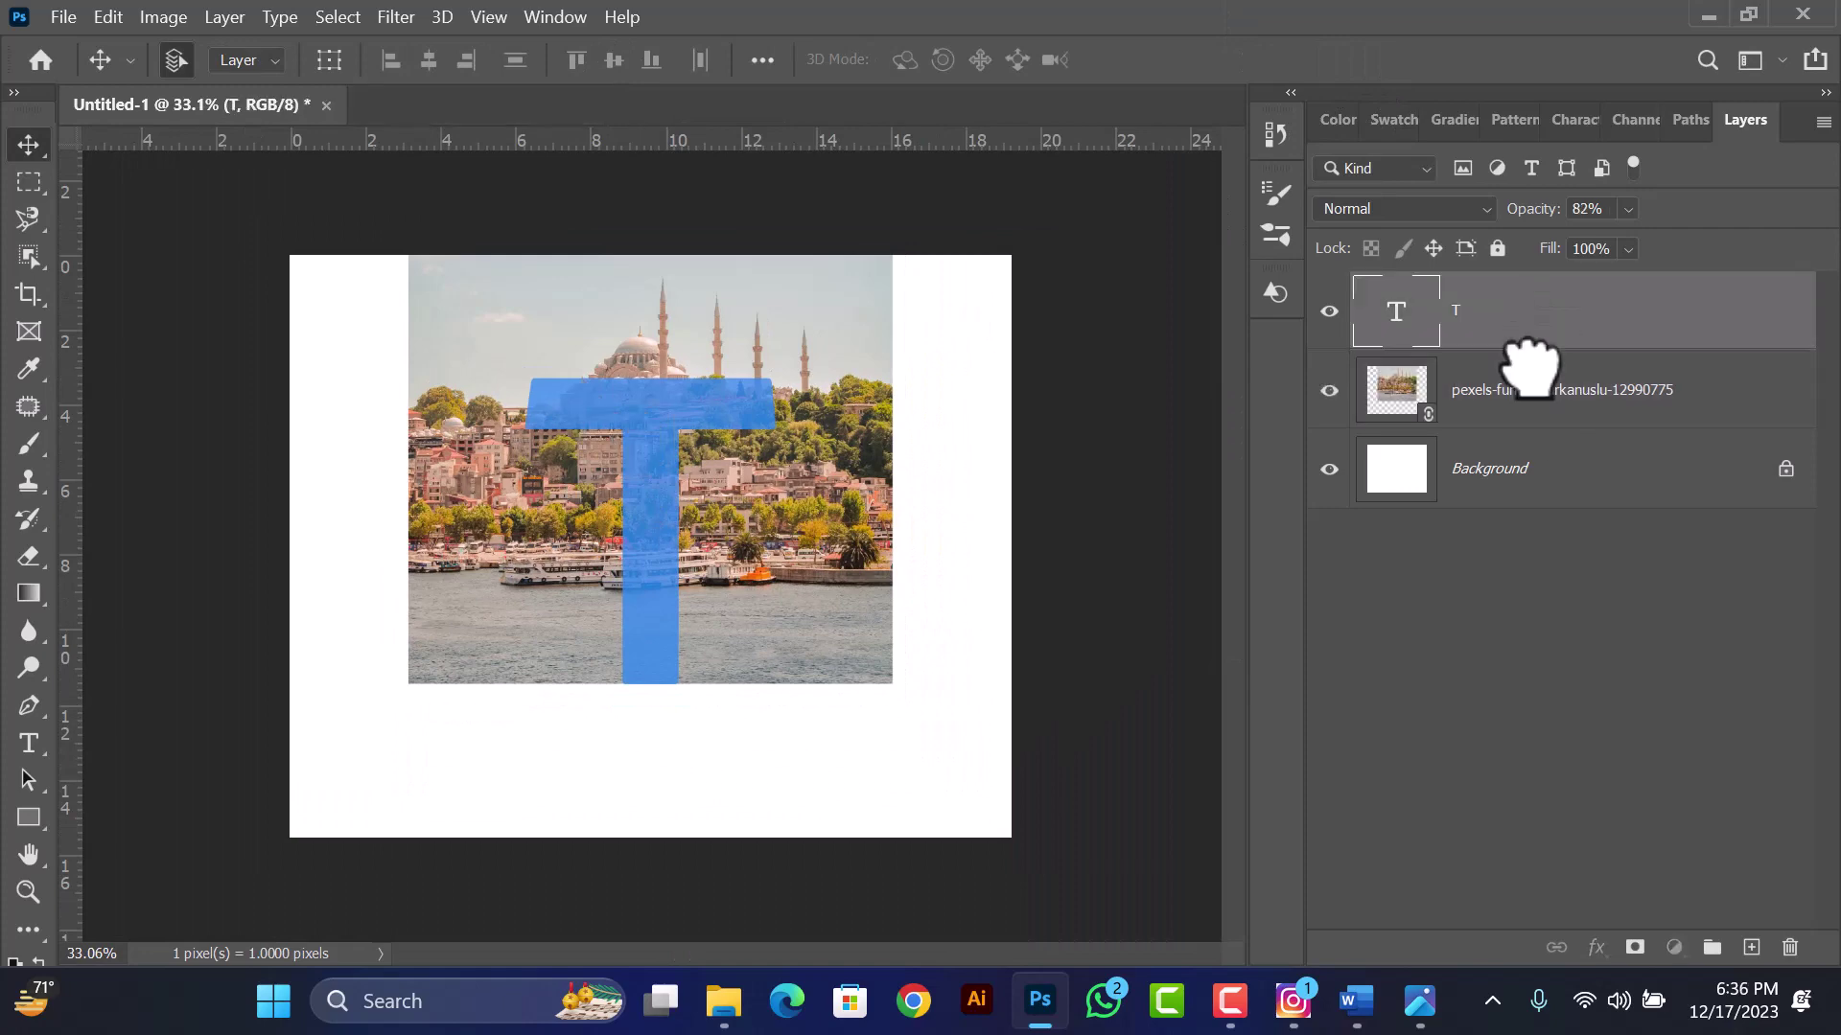
pyautogui.moveTo(1528, 383); pyautogui.dragTo(1419, 307)
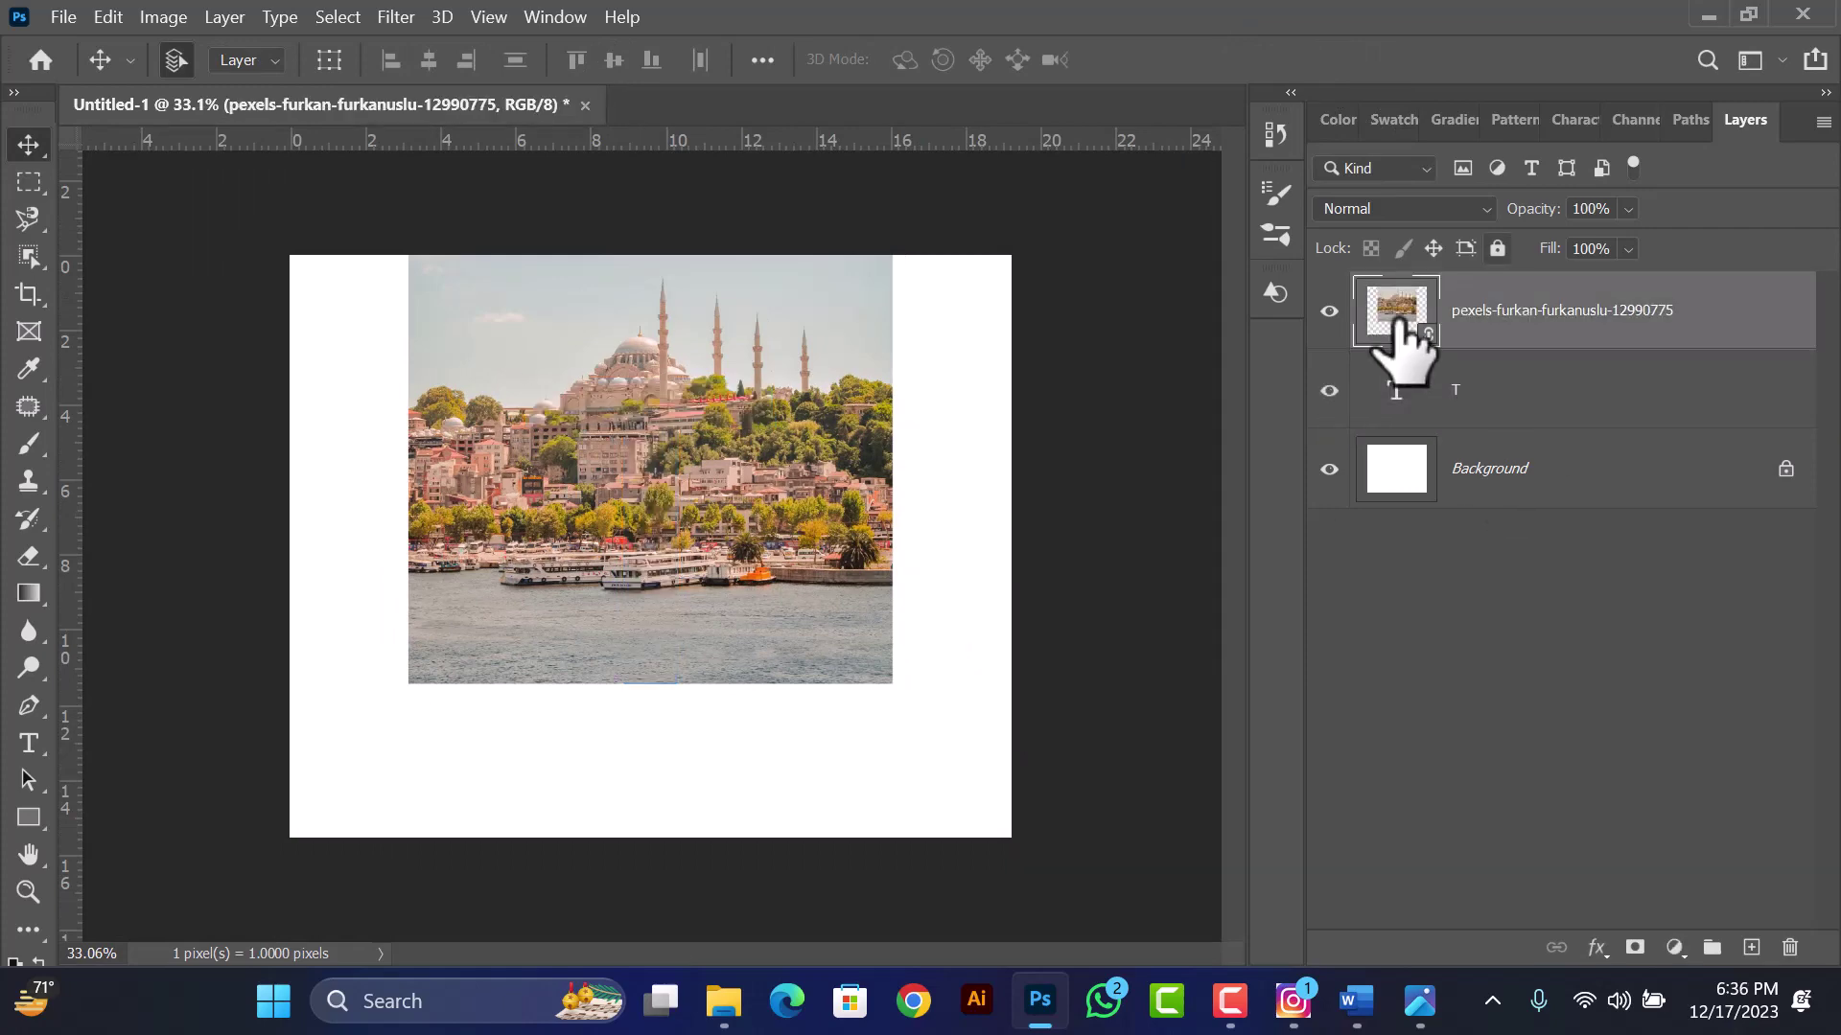
# - Convert the photo layer to a smart object and run Select Subject
pyautogui.rightClick(1464, 325)
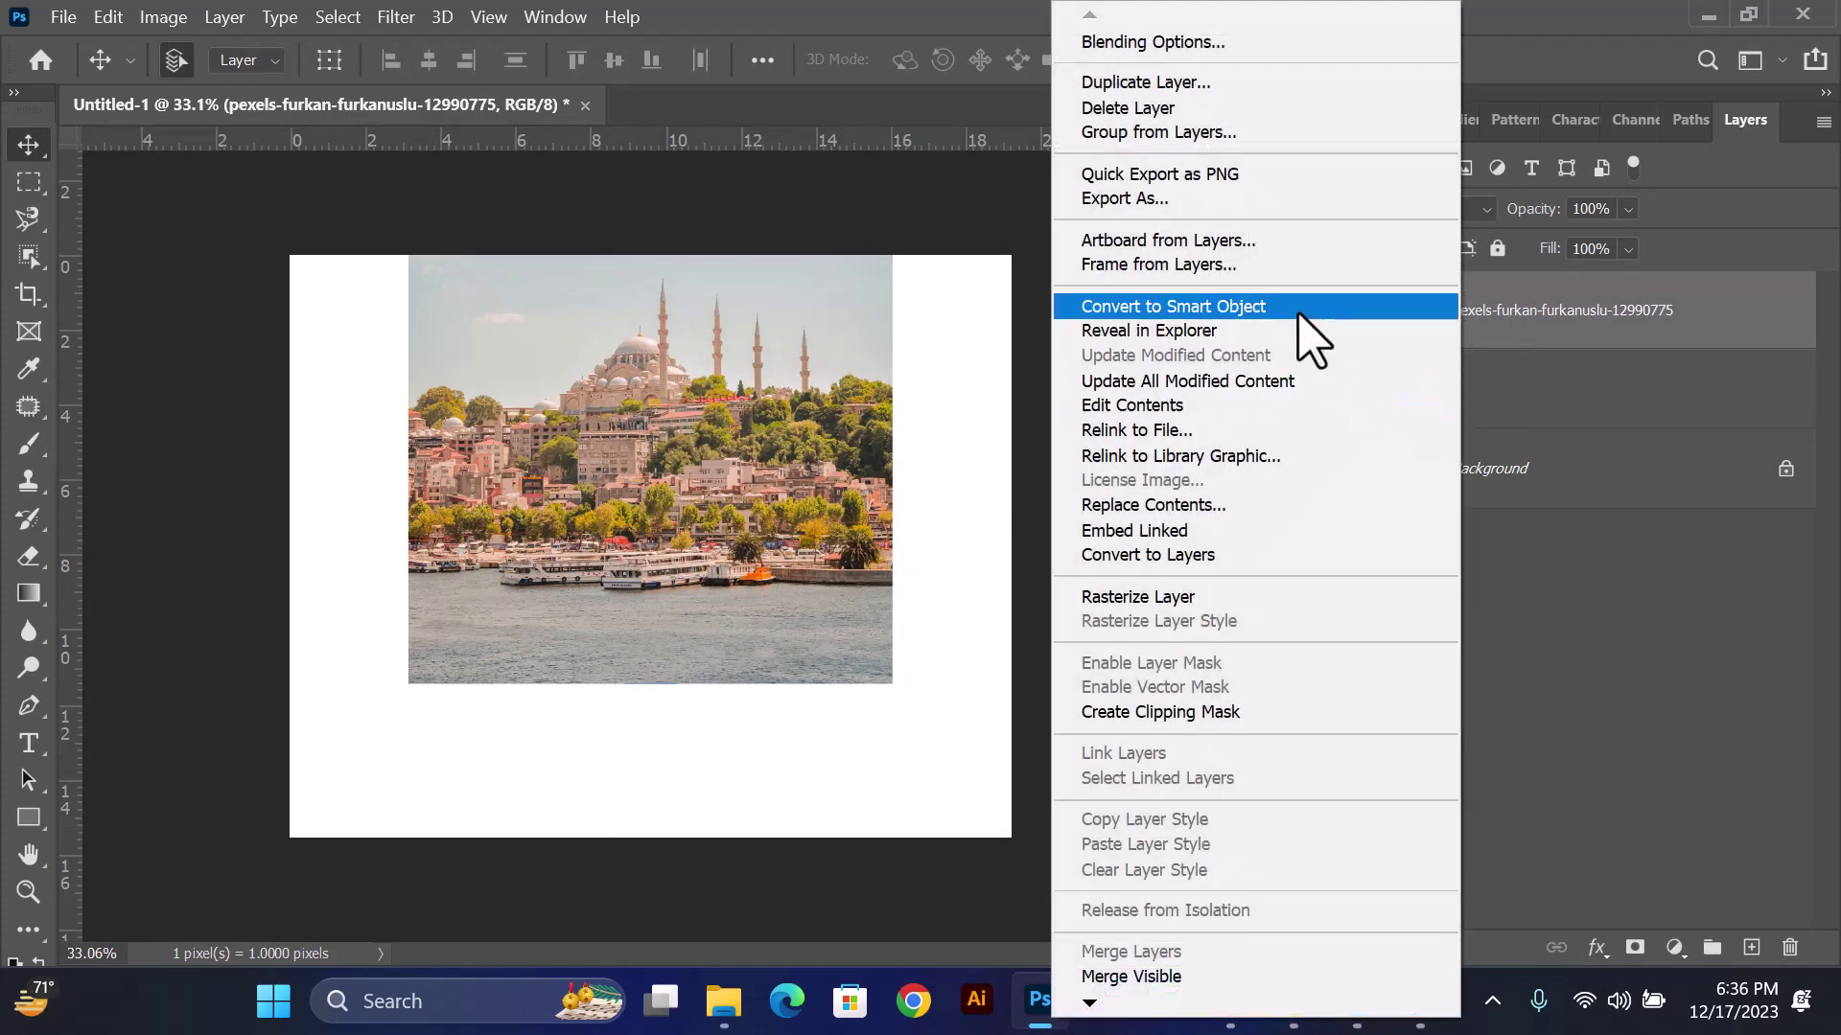
pyautogui.click(1312, 307)
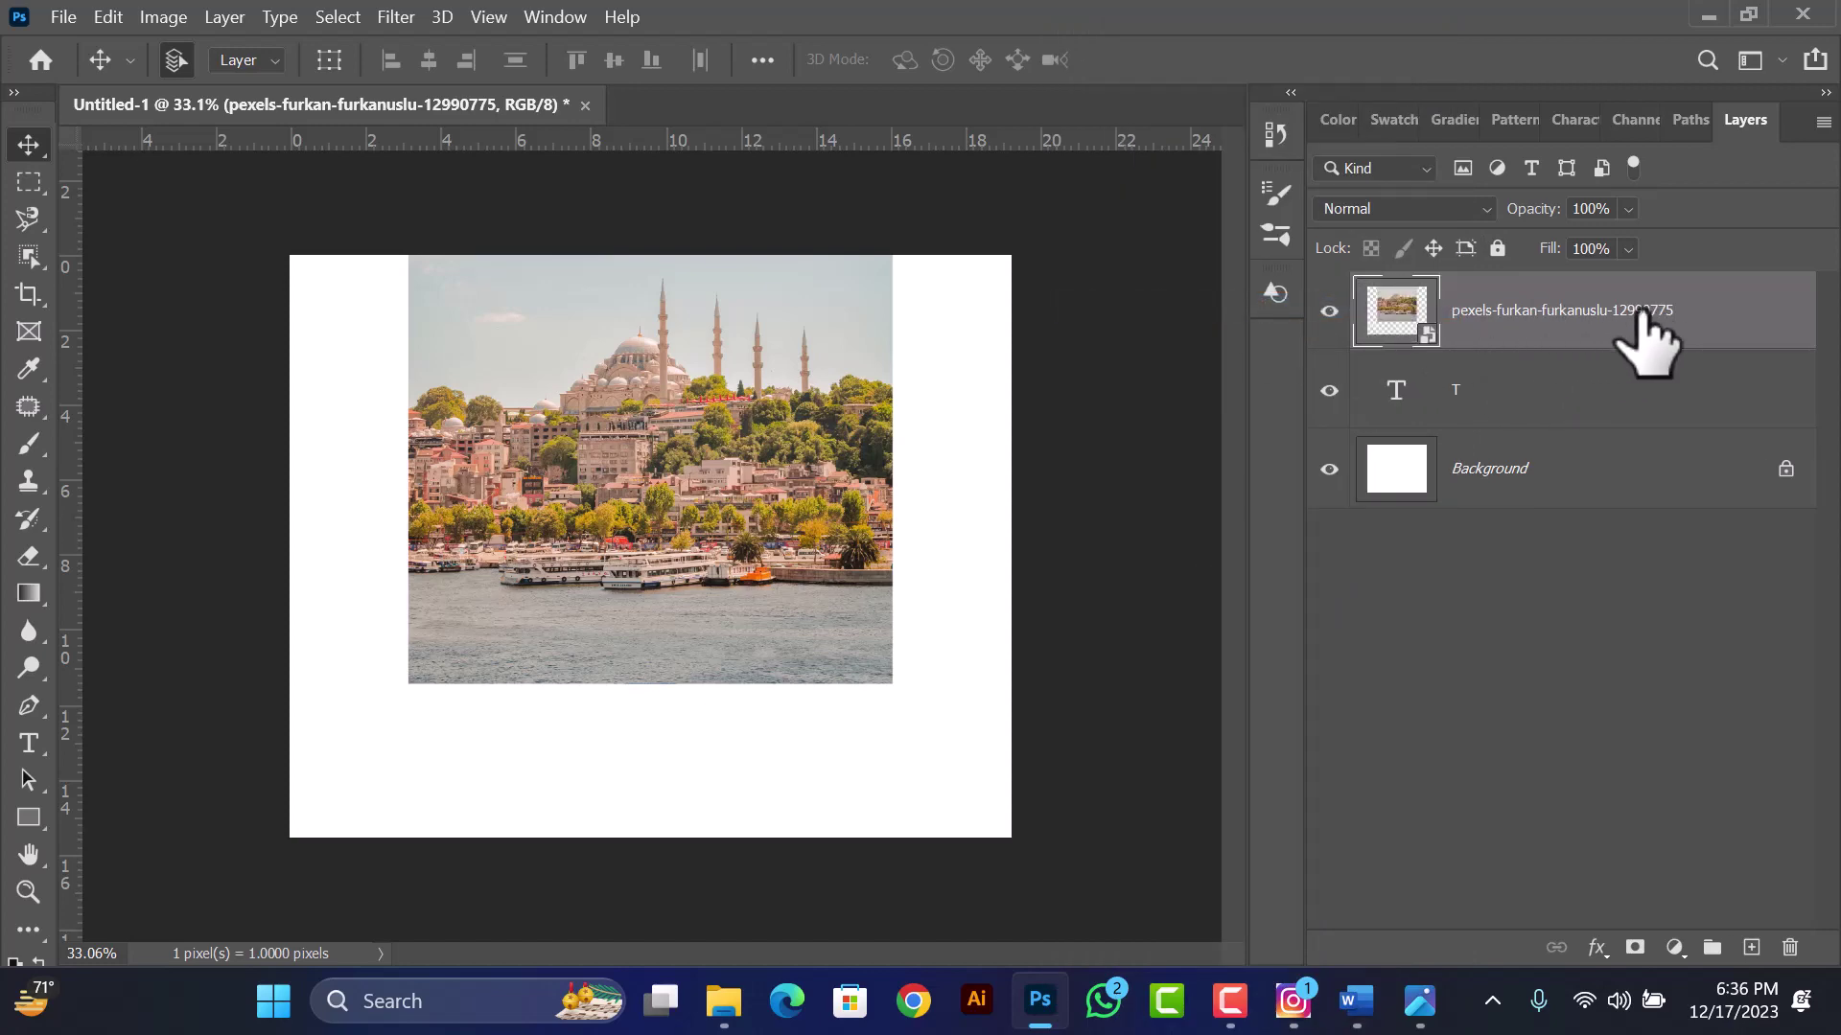
pyautogui.click(331, 18)
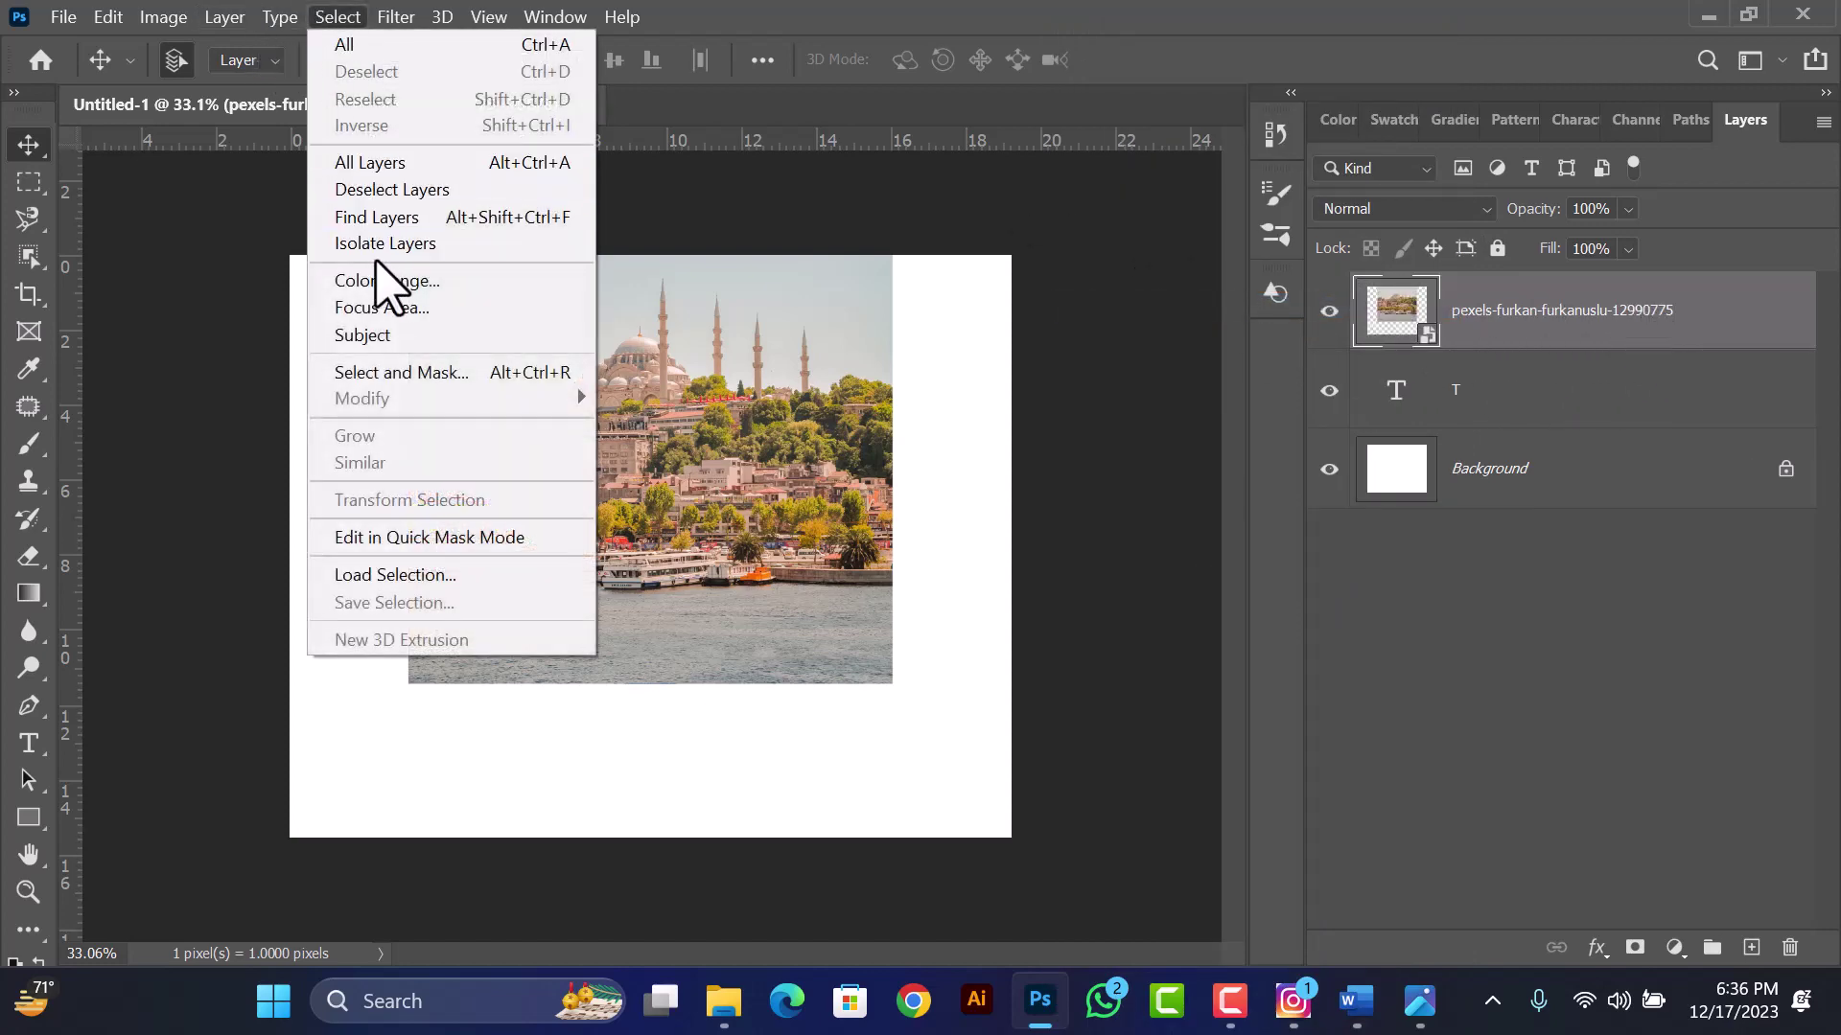
pyautogui.click(388, 335)
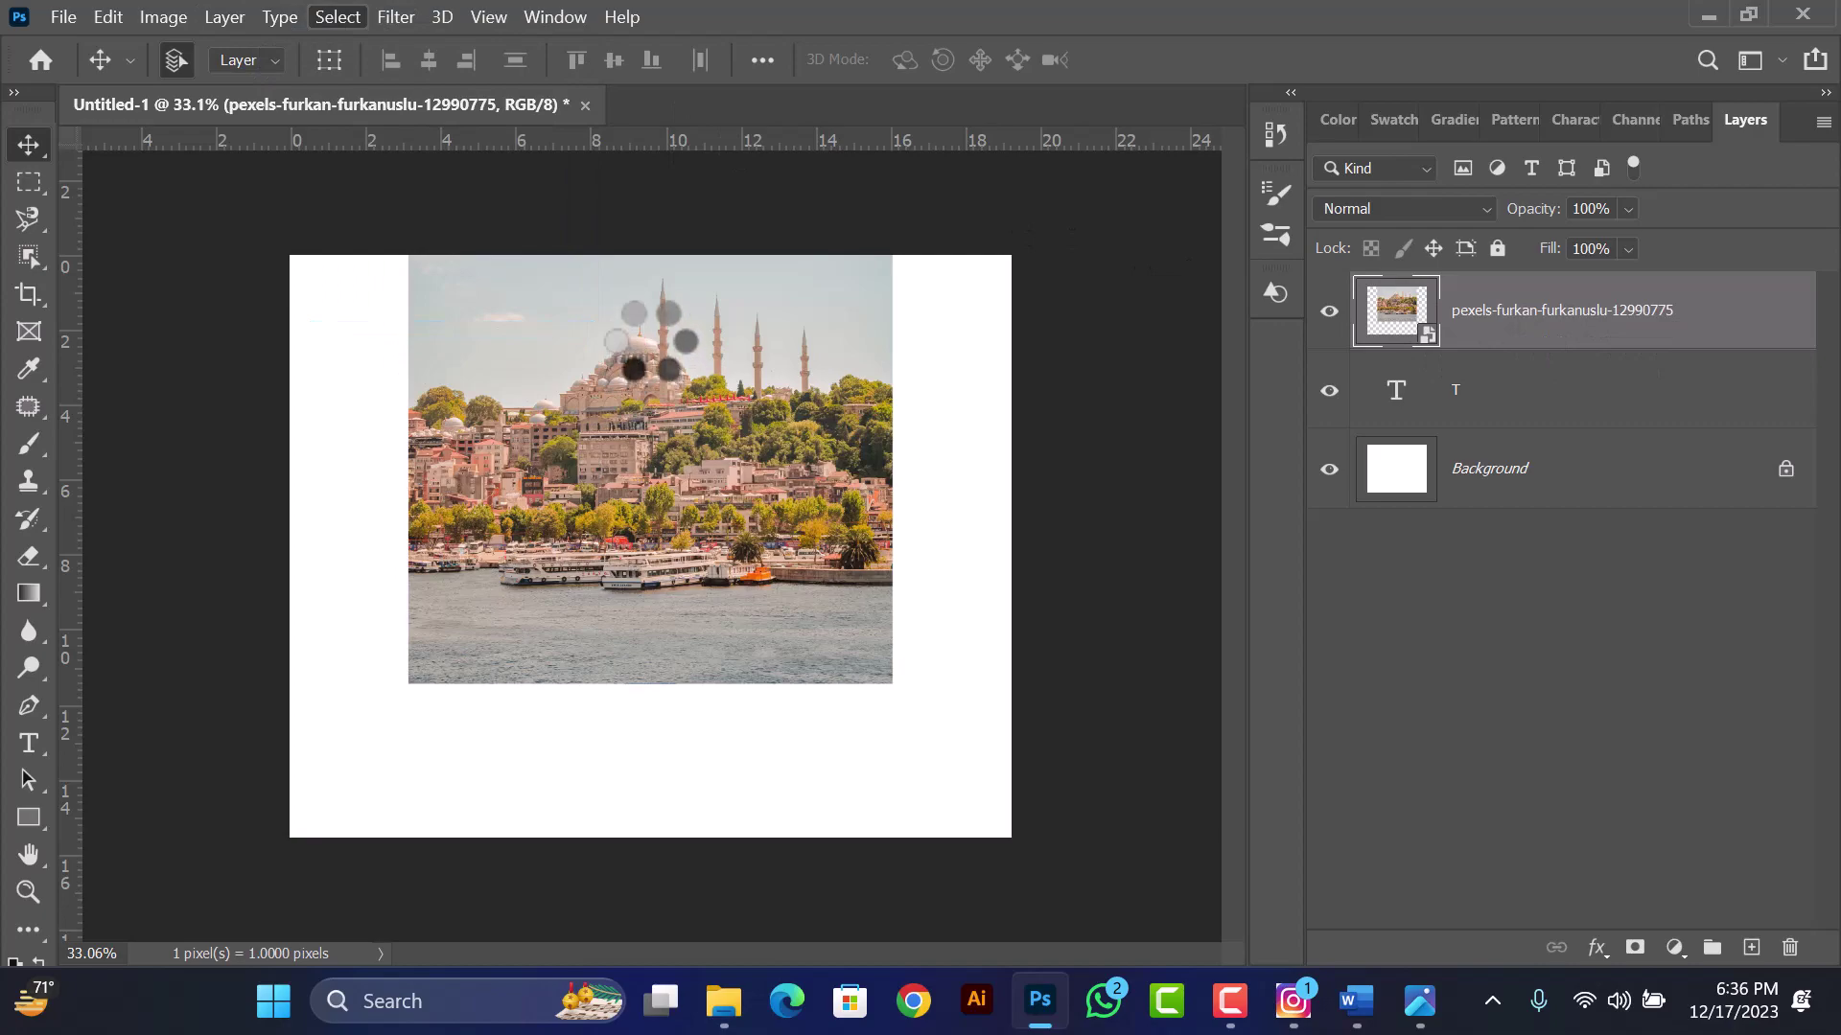
pyautogui.scroll(3, 676, 384)
pyautogui.scroll(-1, 704, 374)
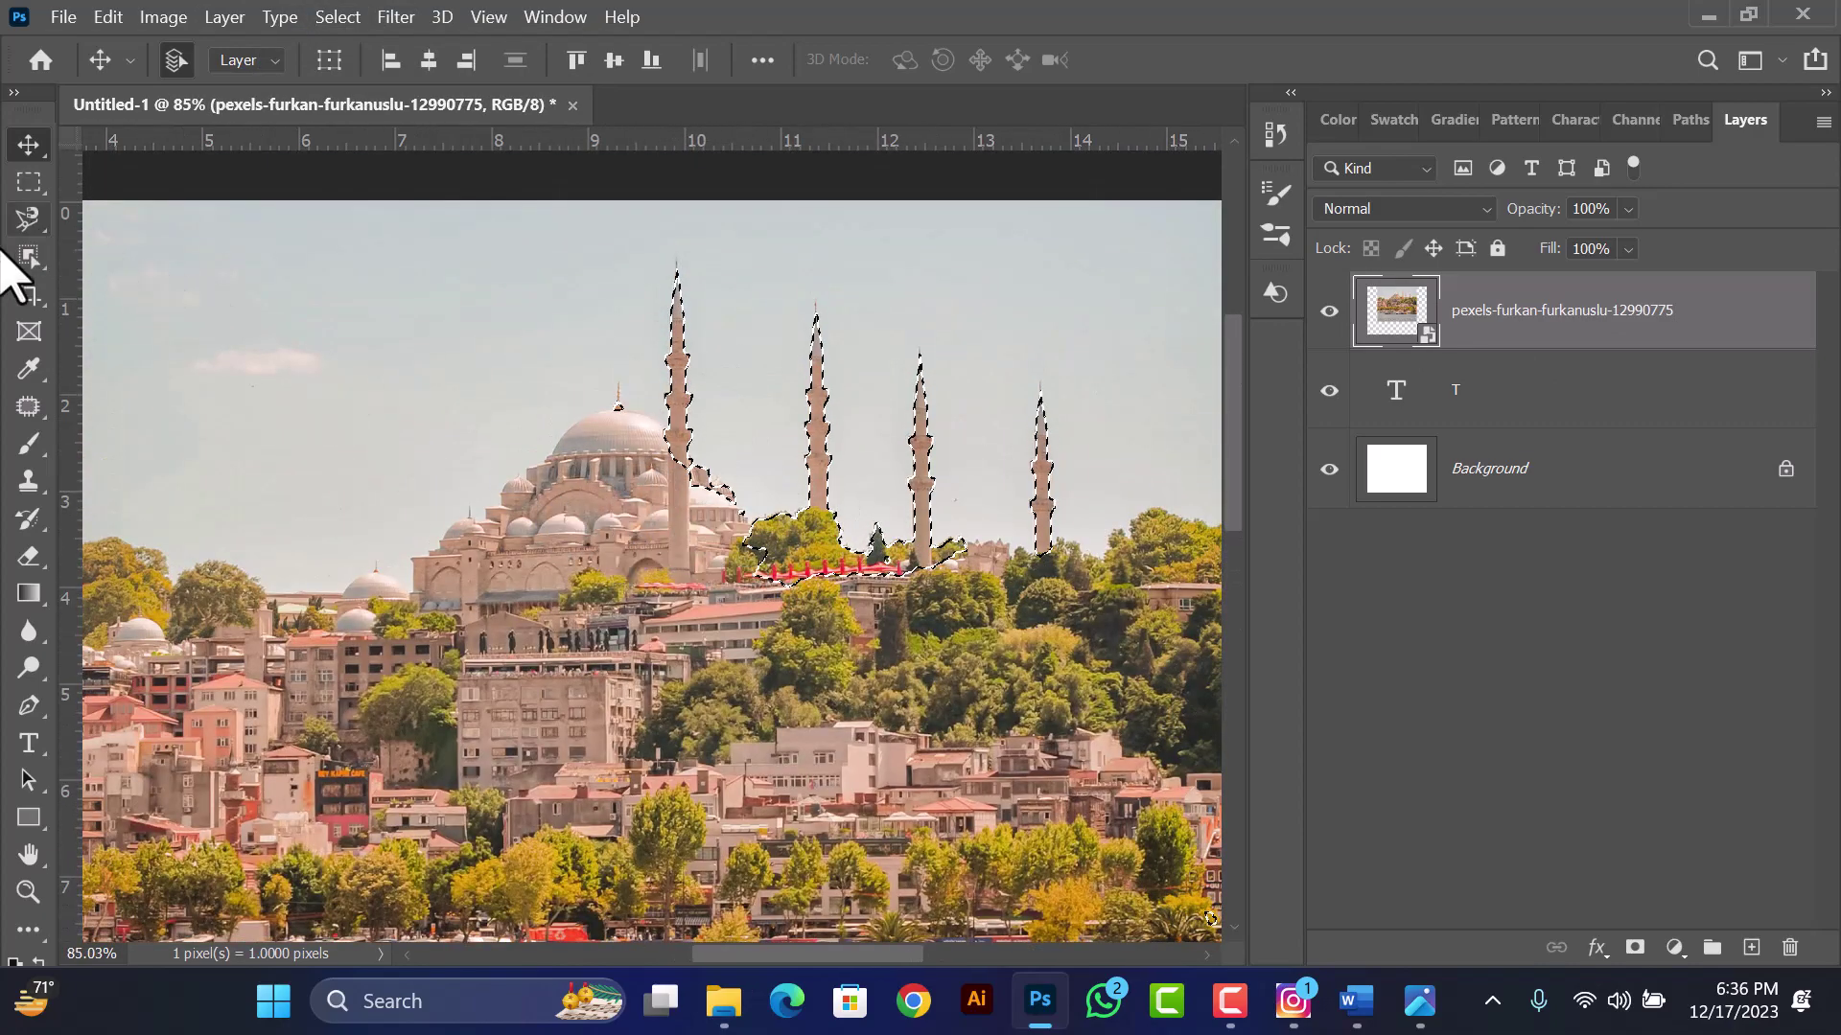
# - Add the domes and lower mosque with Quick Selection, then copy them to Layer 1
pyautogui.hotkey('shift', 'w')
pyautogui.moveTo(670, 448); pyautogui.dragTo(616, 429)
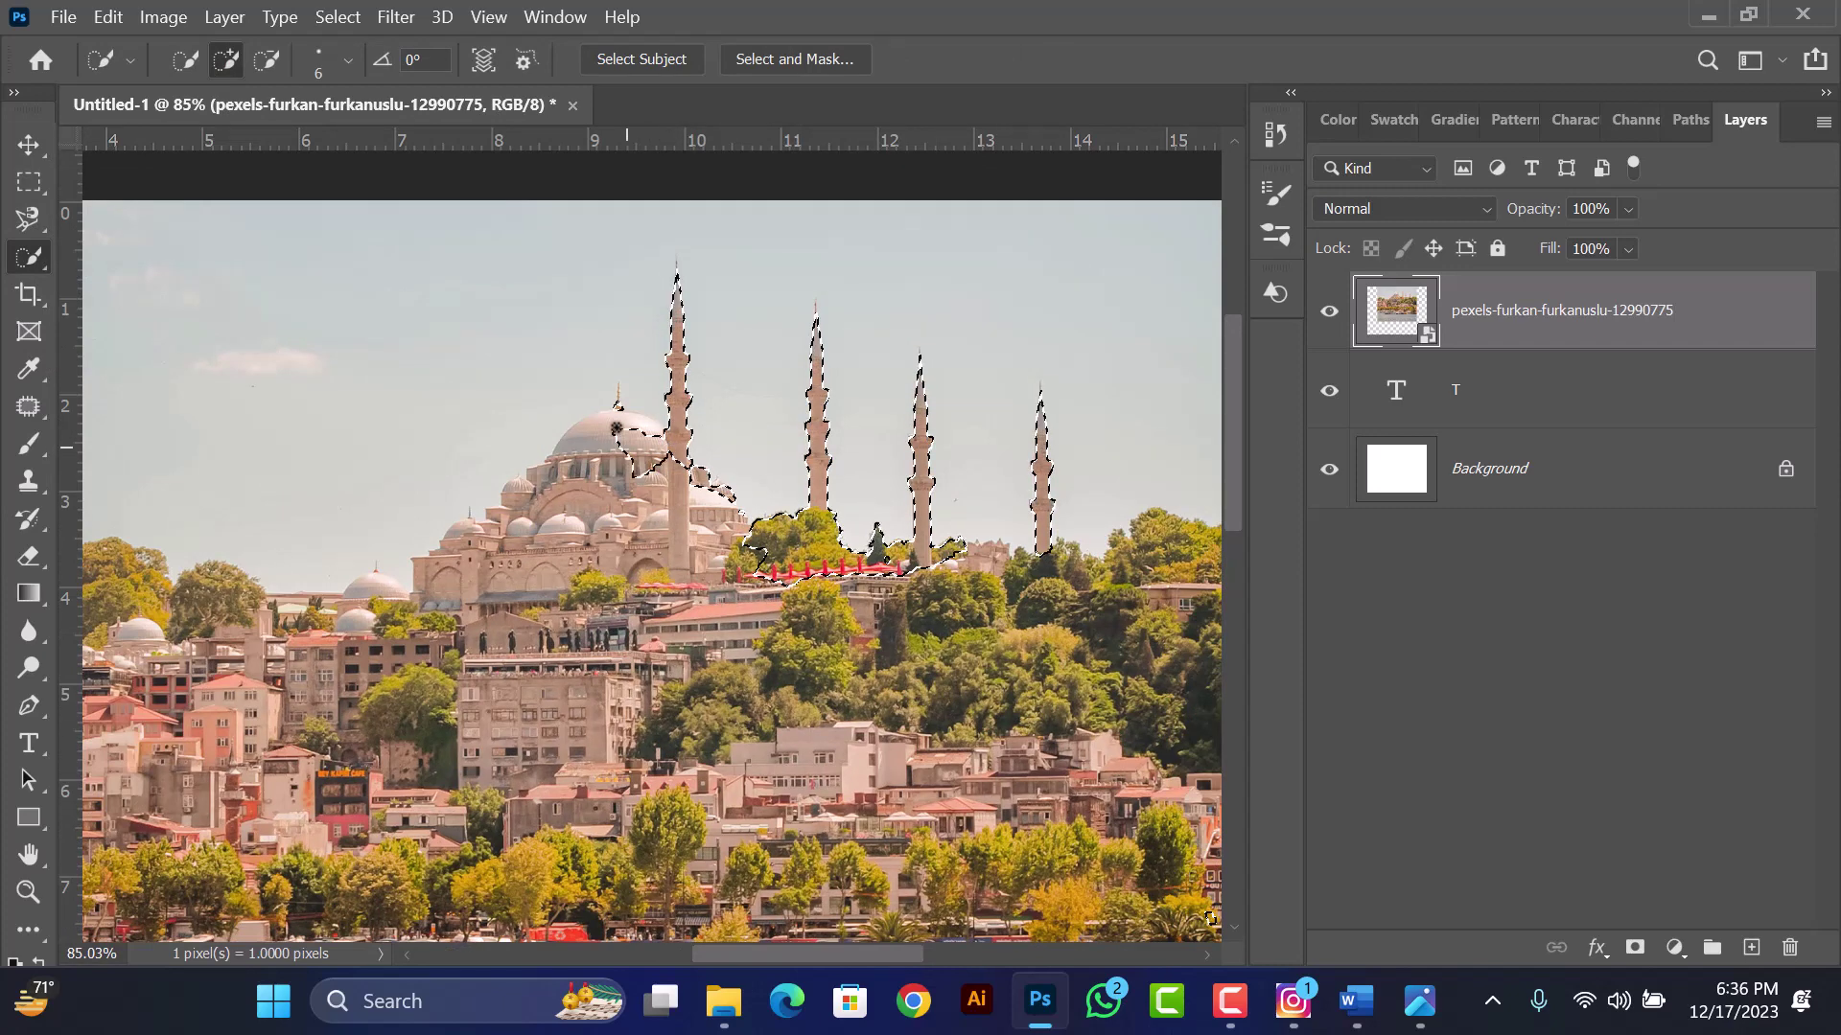
pyautogui.moveTo(455, 555); pyautogui.dragTo(533, 587)
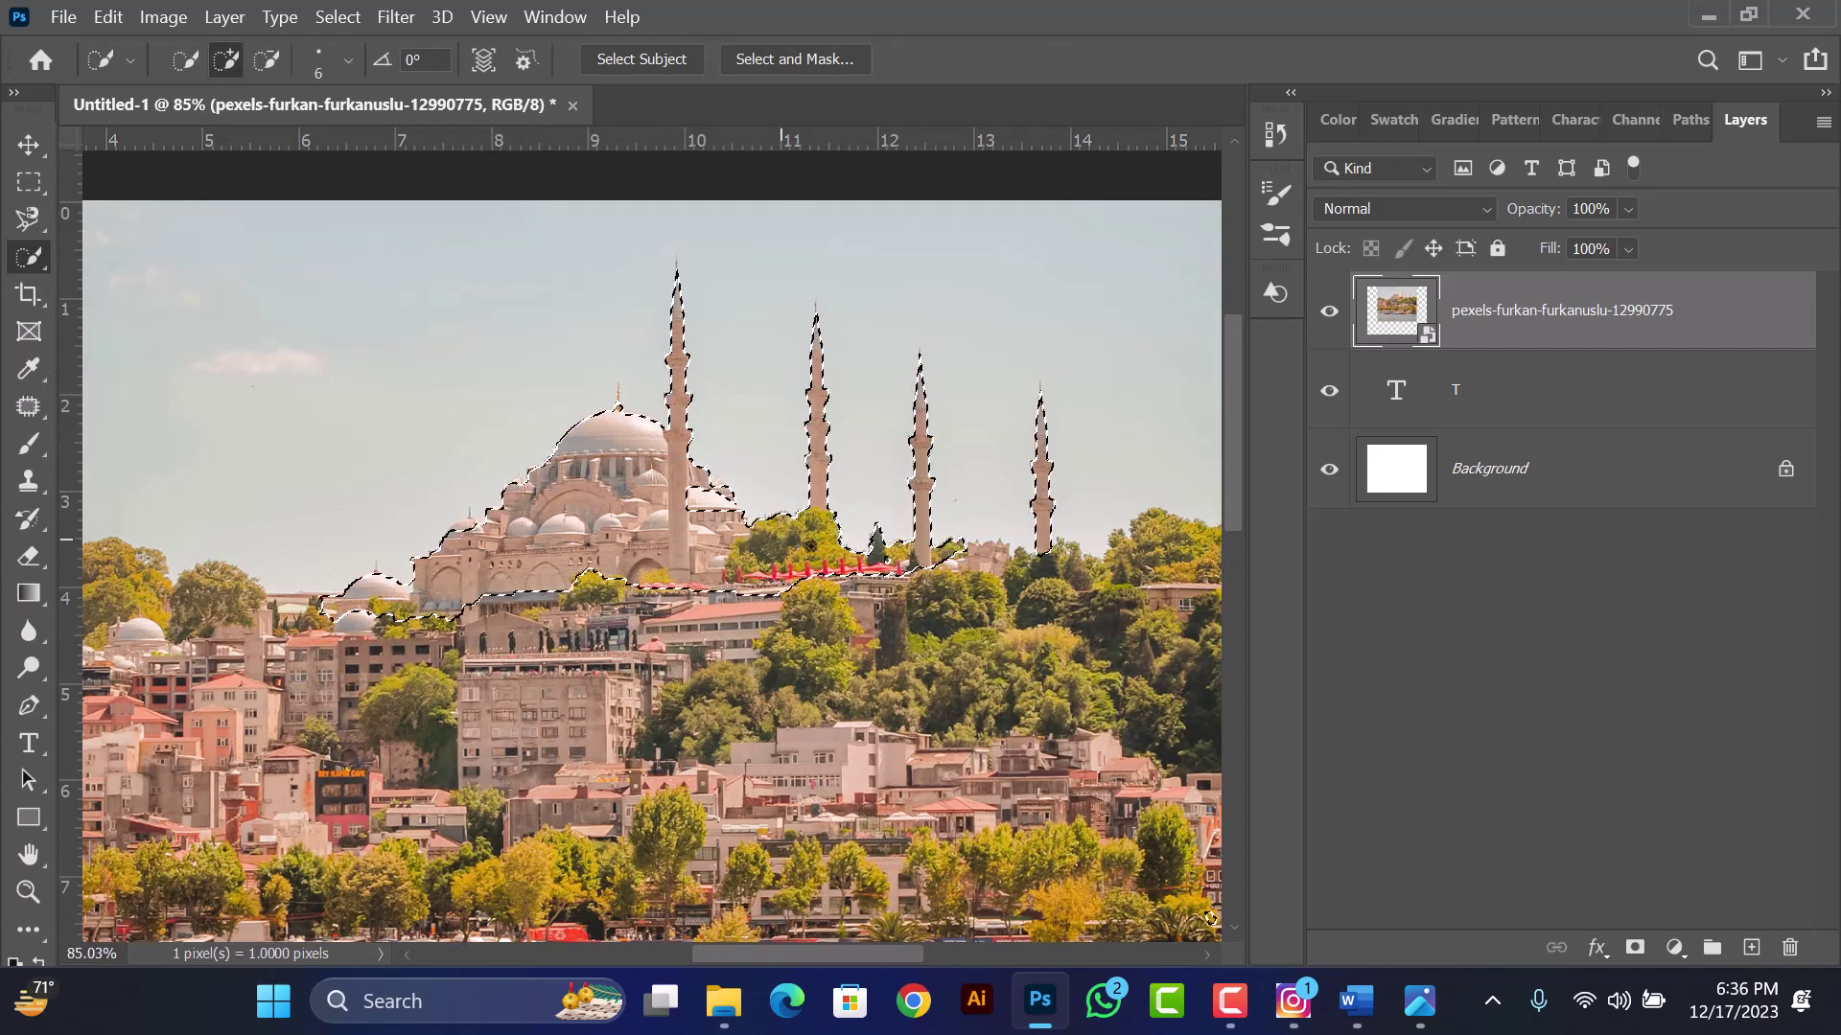
pyautogui.scroll(1, 760, 411)
pyautogui.scroll(3, 691, 671)
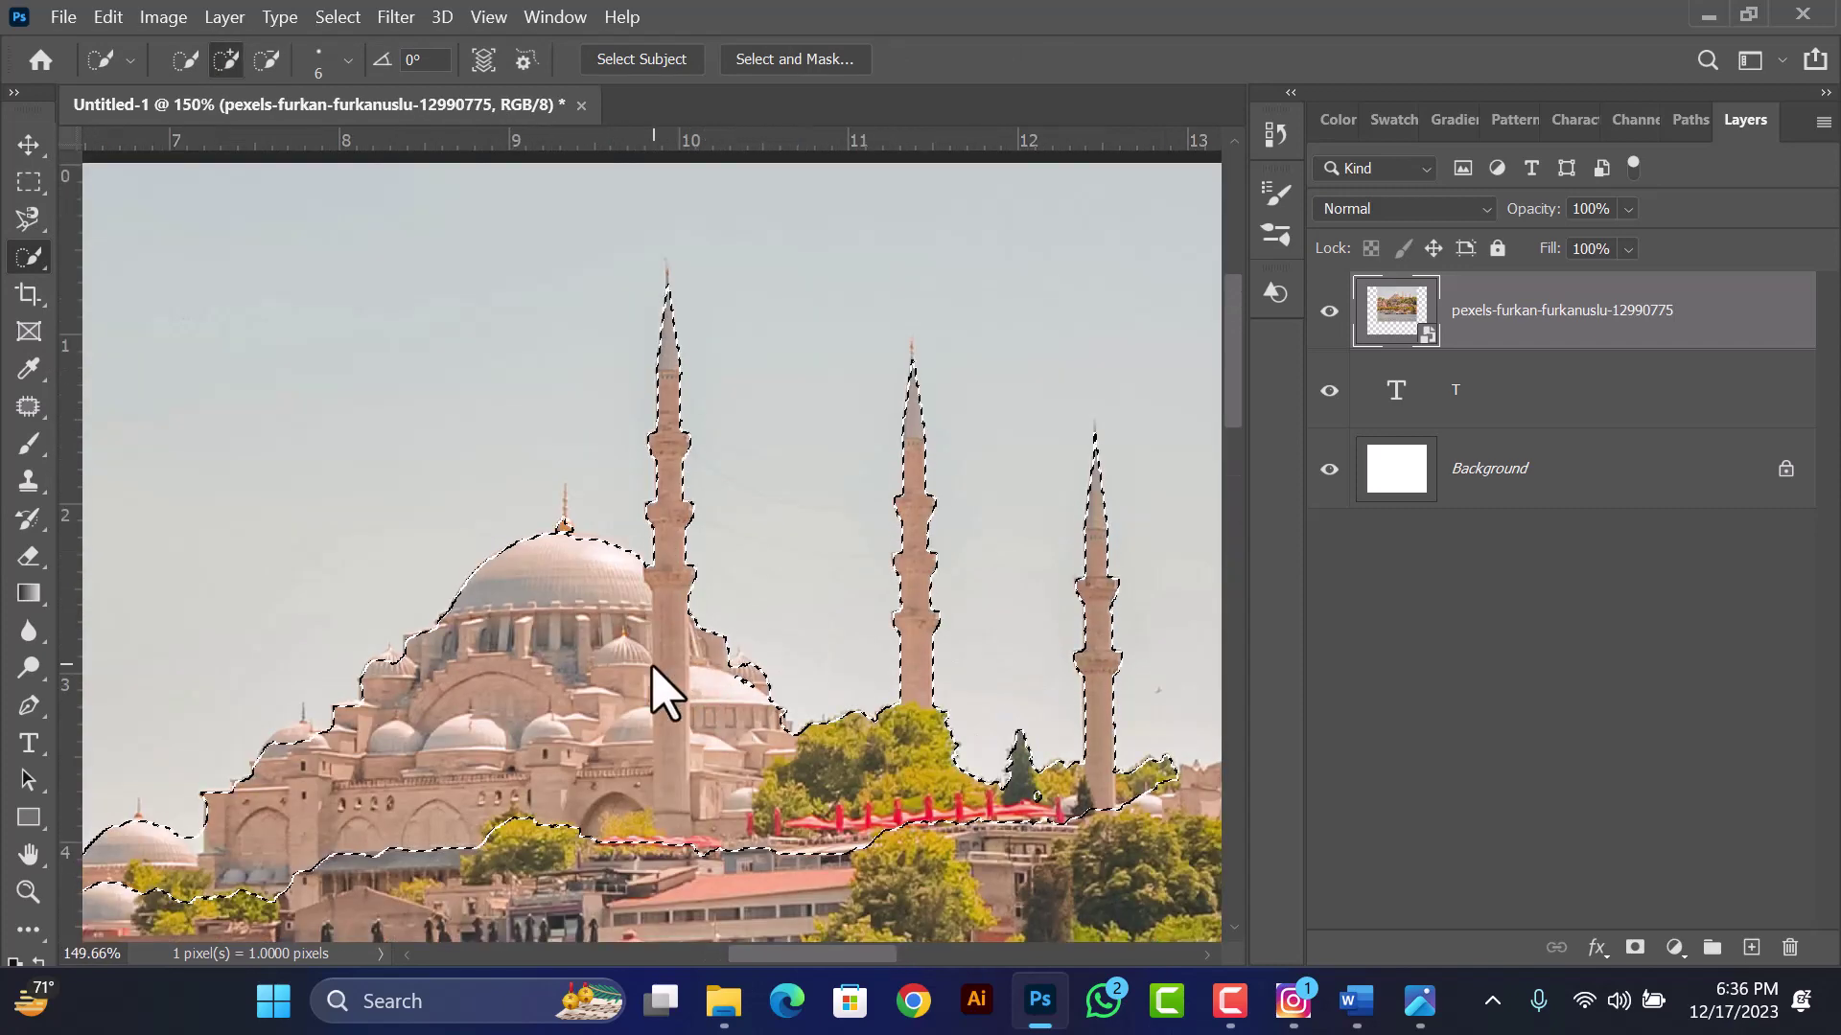
pyautogui.scroll(-2, 760, 668)
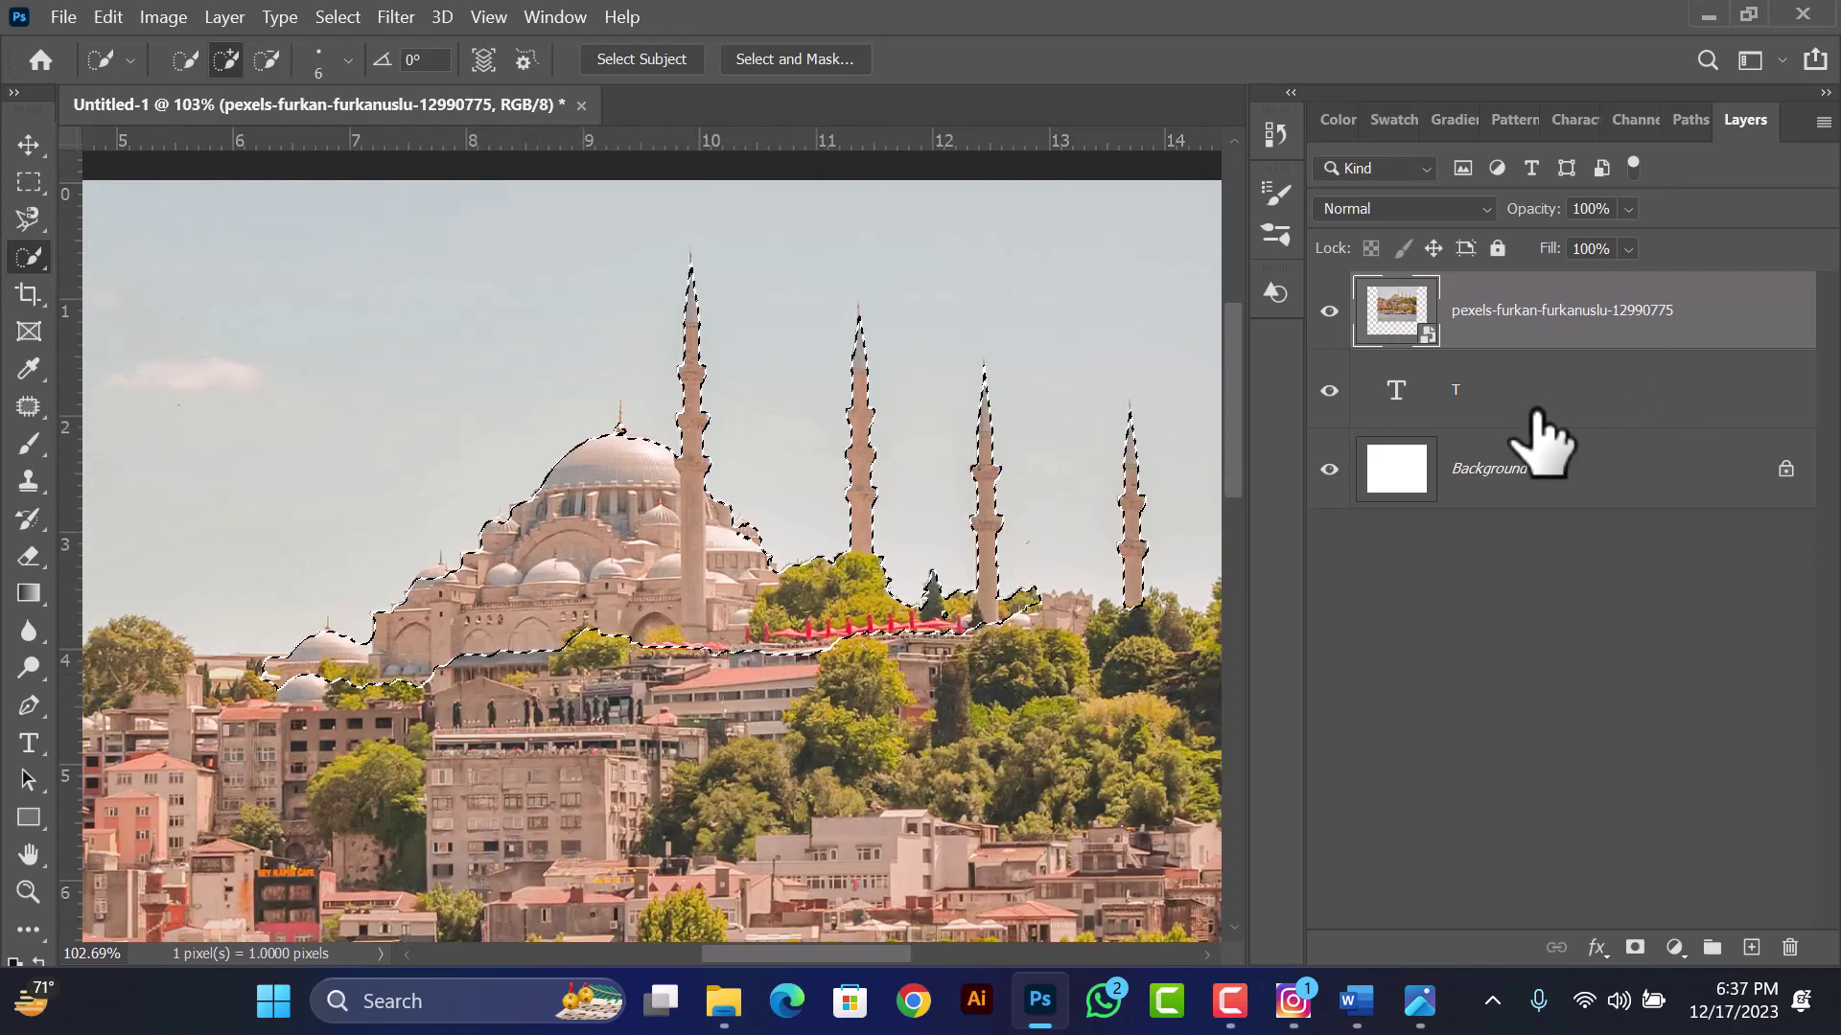
pyautogui.hotkey('ctrl', 'j')
# - Clip the mosque photo layer inside the letter T as a clipping mask
pyautogui.click(1487, 414)
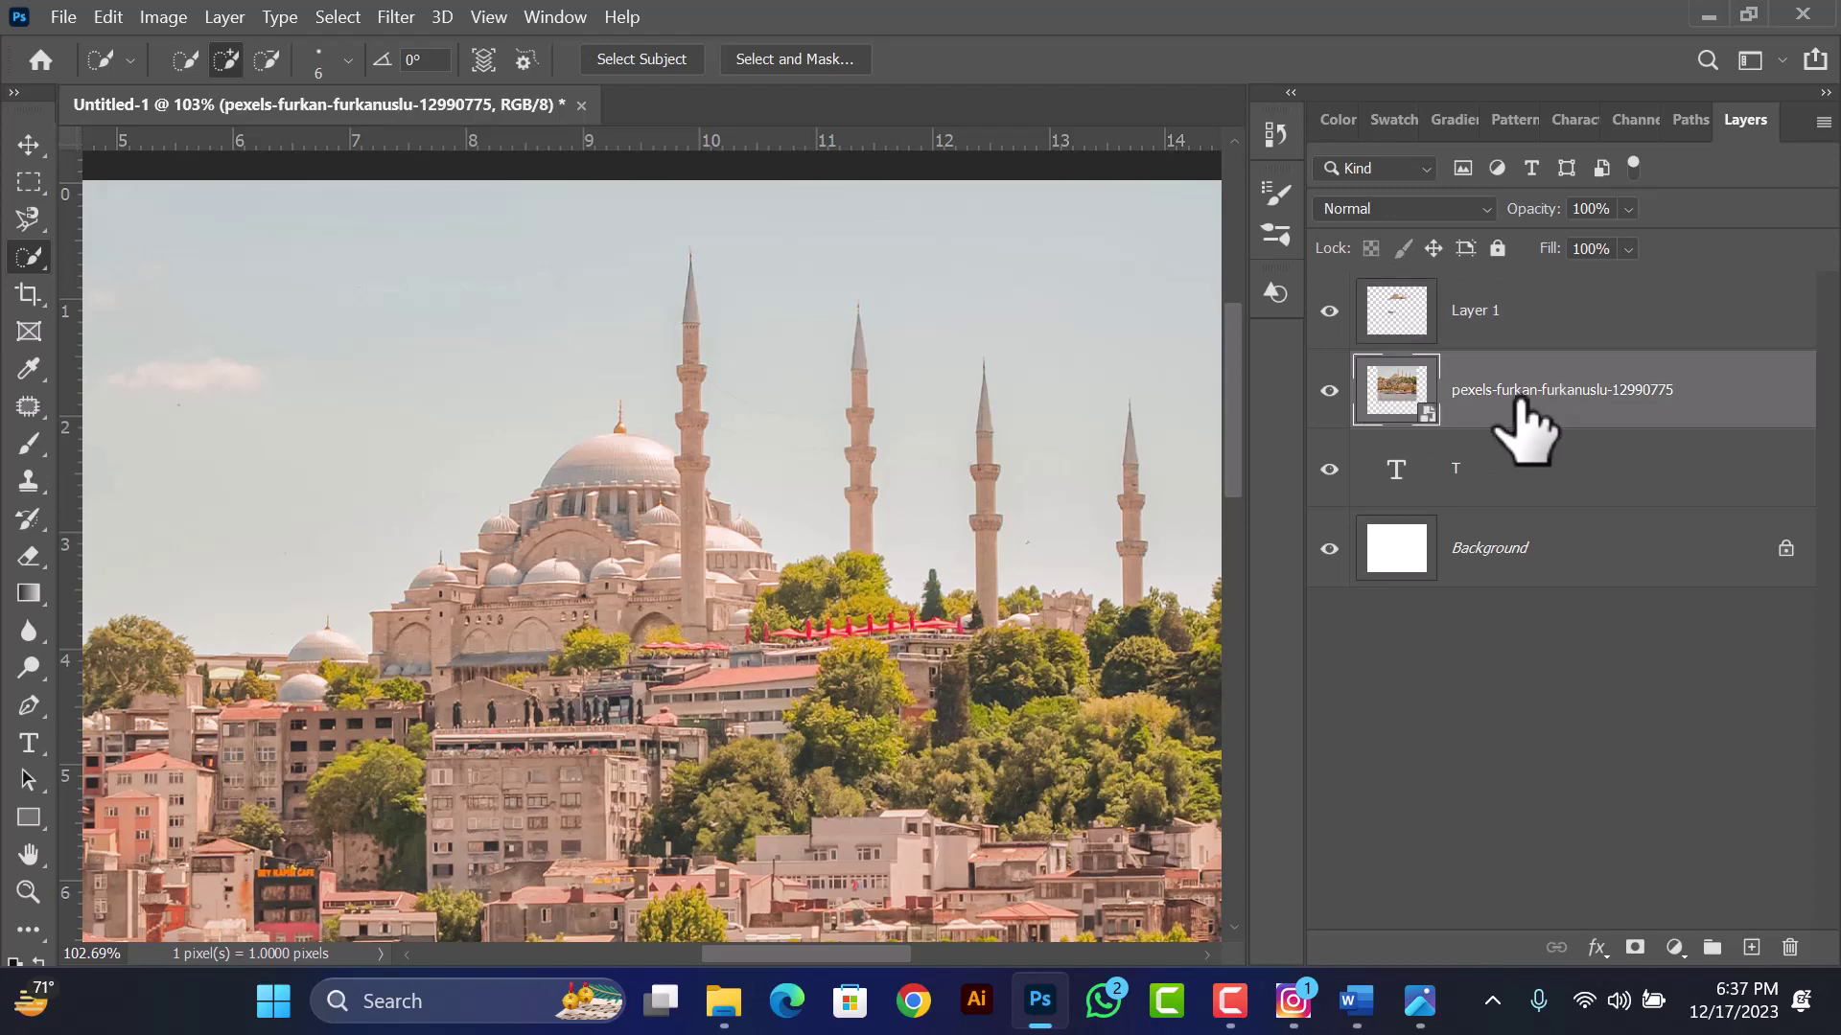
pyautogui.rightClick(1457, 393)
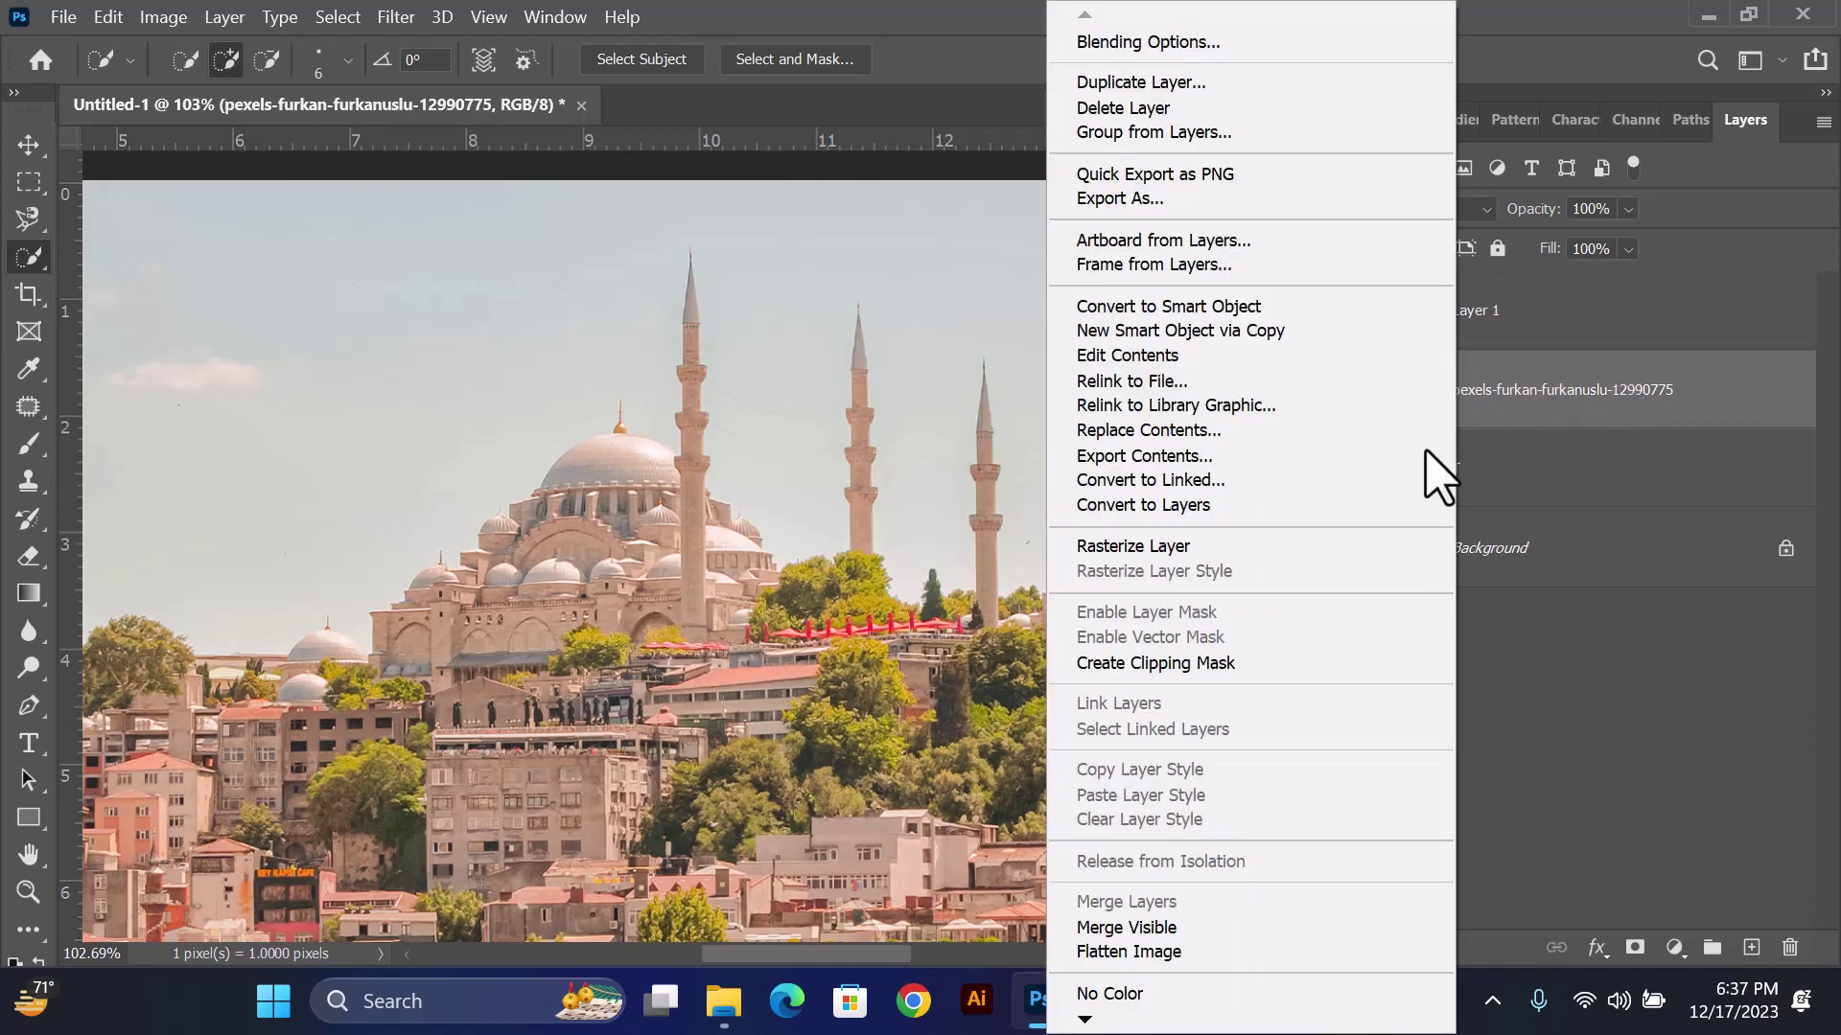
pyautogui.click(1141, 664)
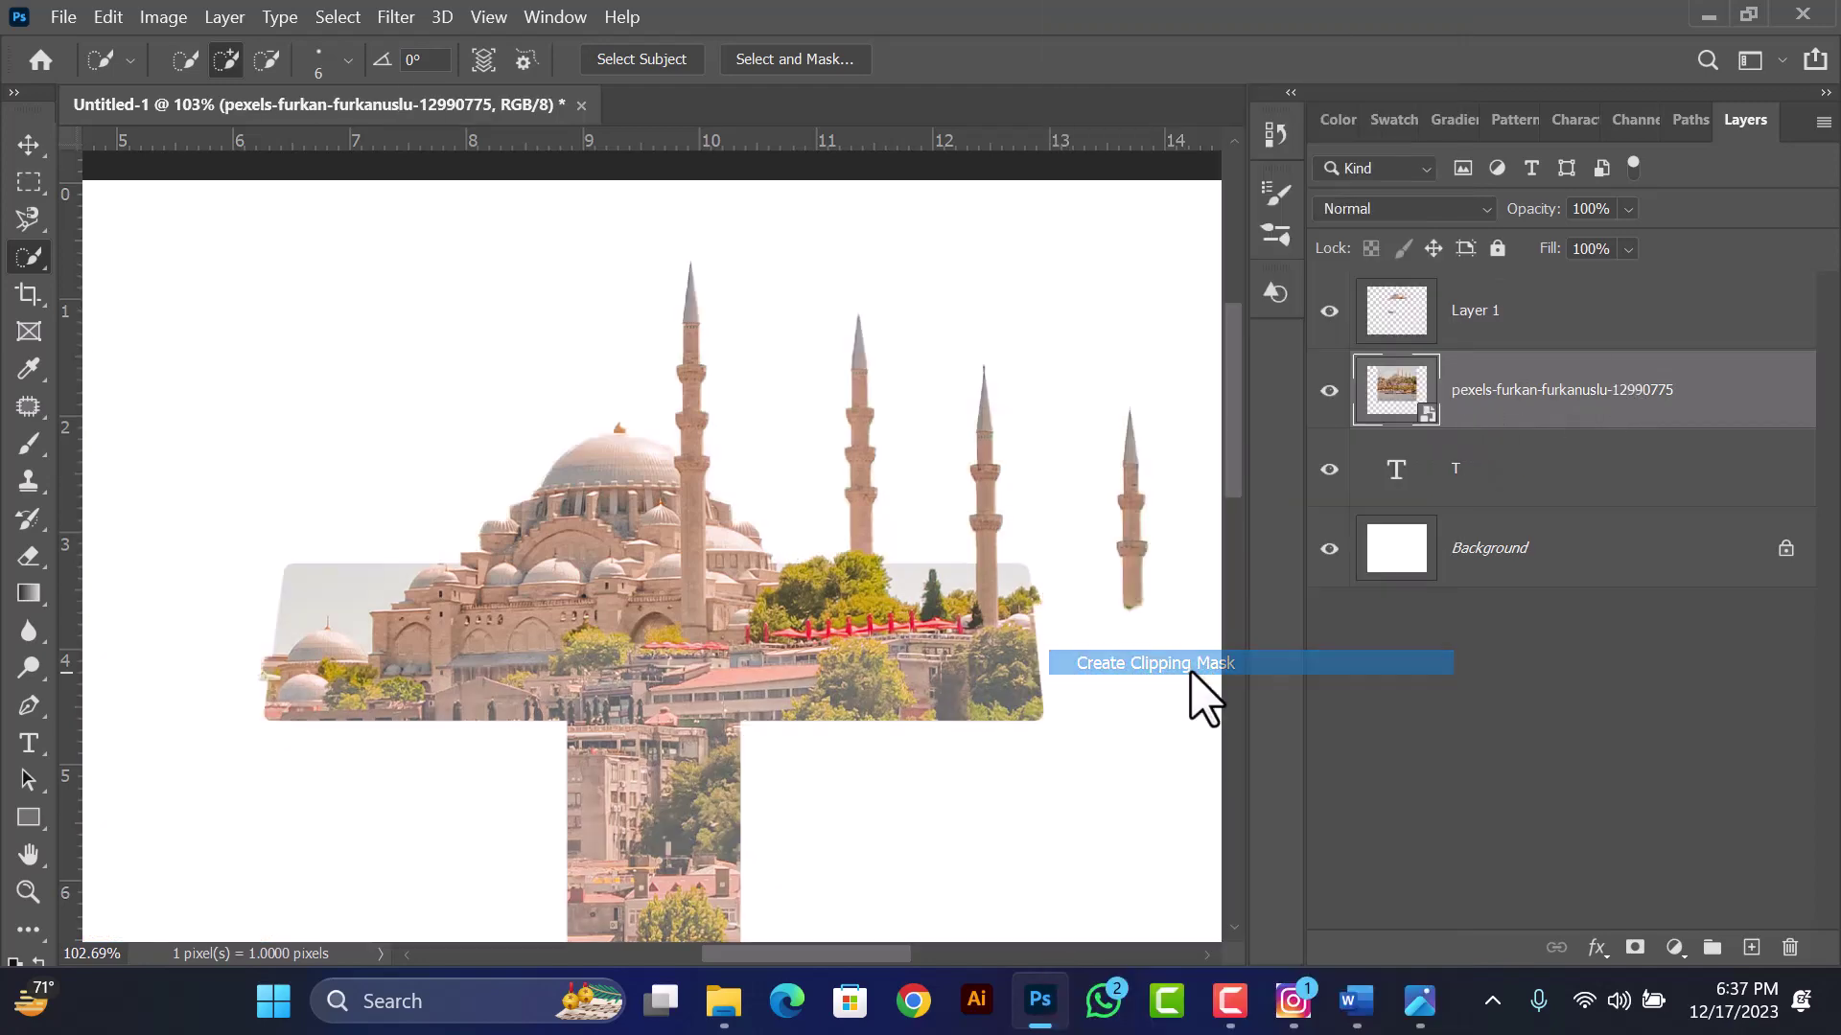
# - Select Layer 1 and set the Brush tool to Clear blend mode
pyautogui.click(1510, 326)
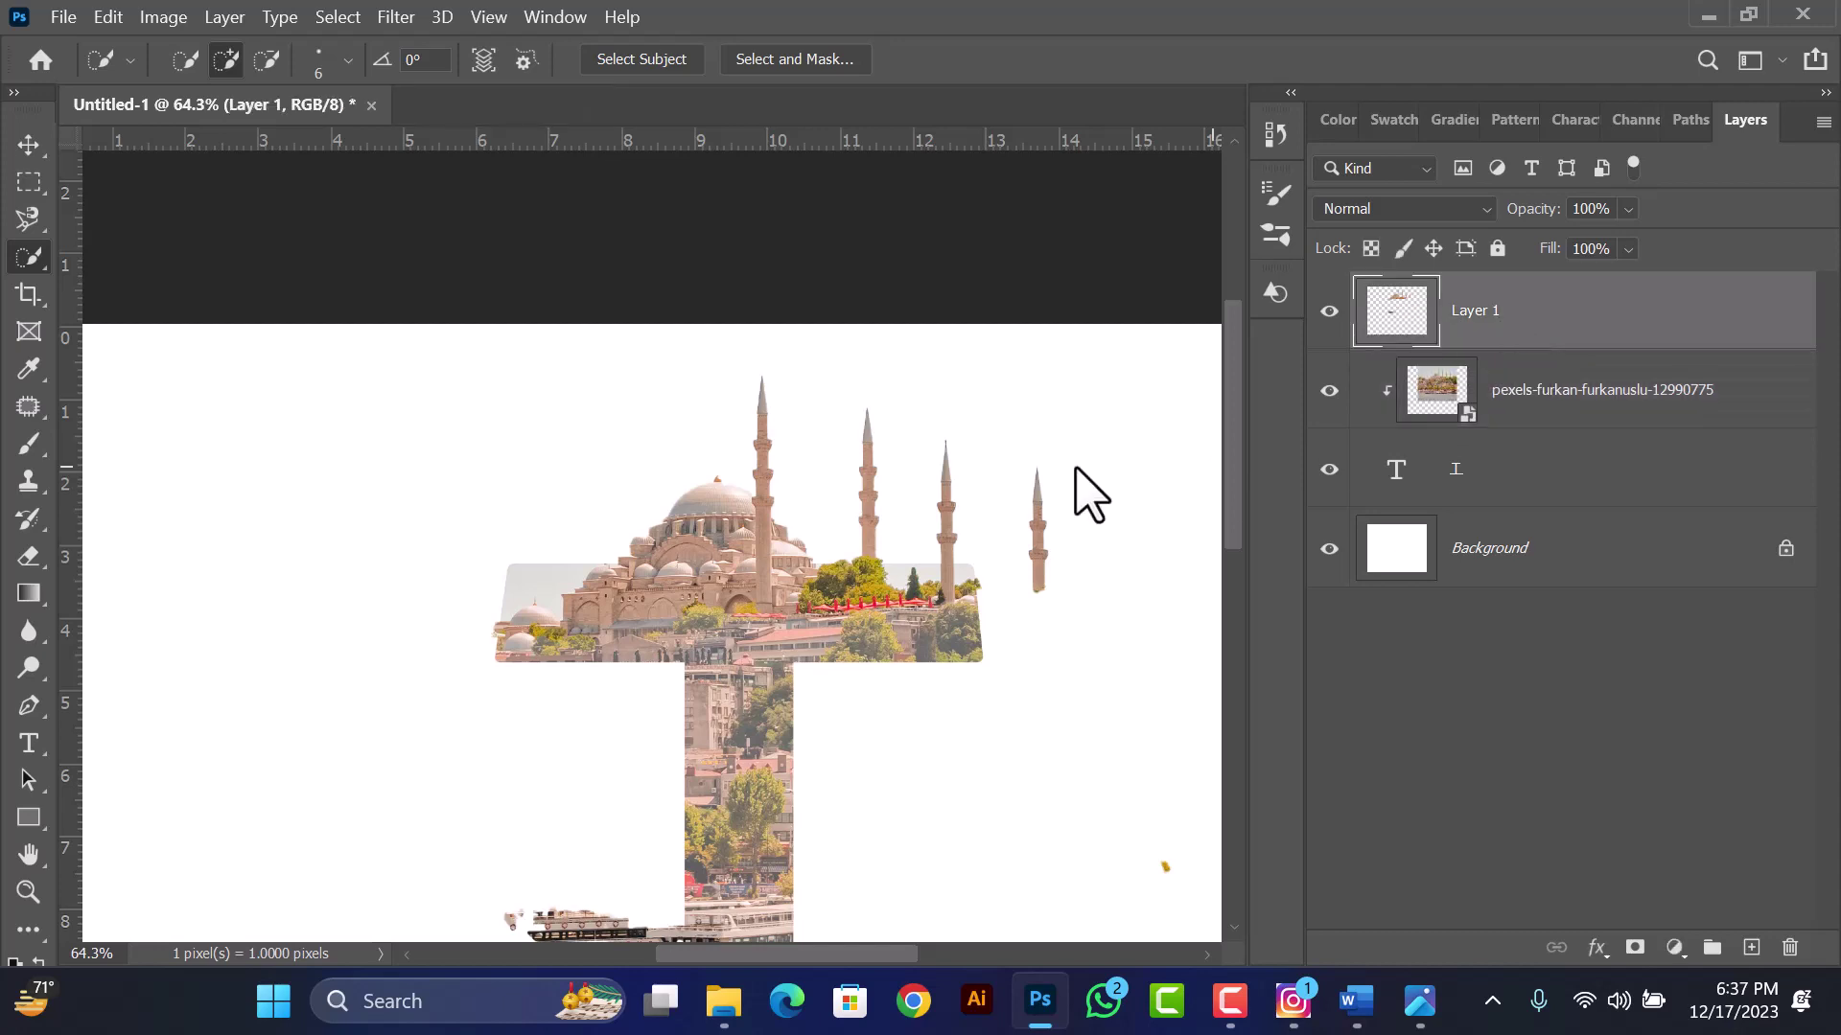
pyautogui.click(27, 448)
pyautogui.click(192, 59)
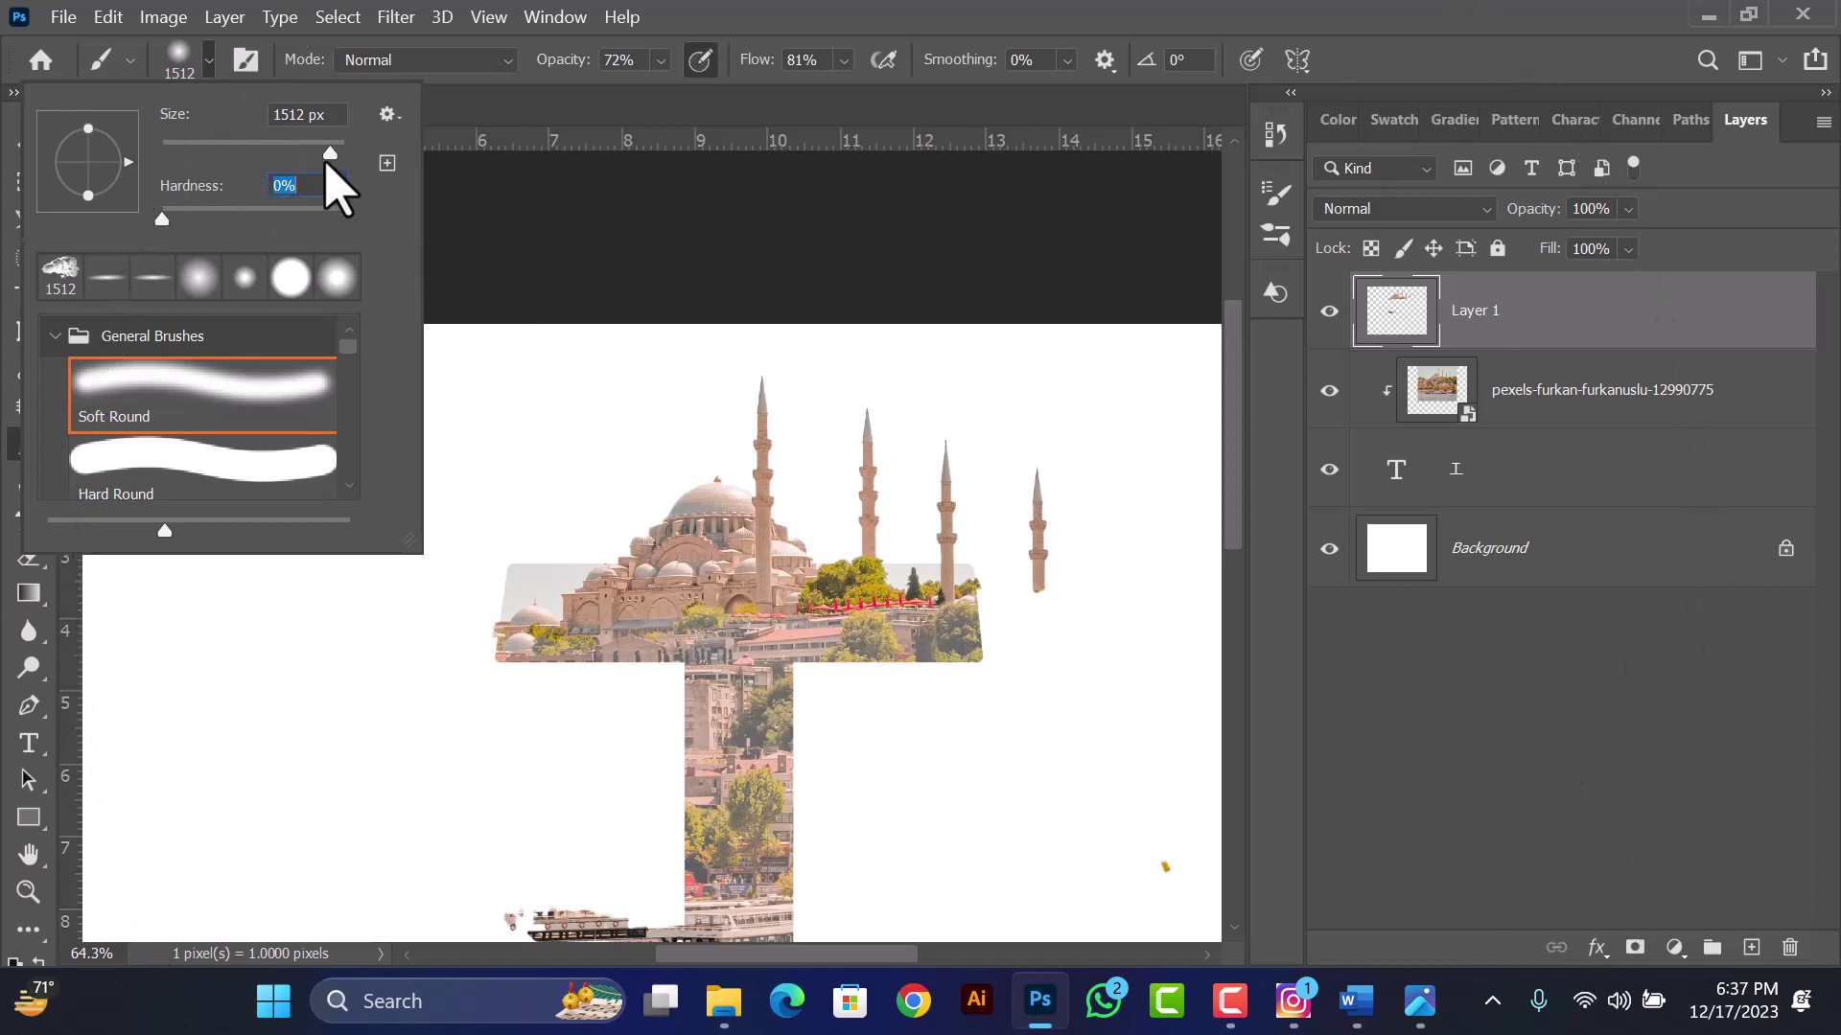
pyautogui.click(489, 79)
pyautogui.click(427, 59)
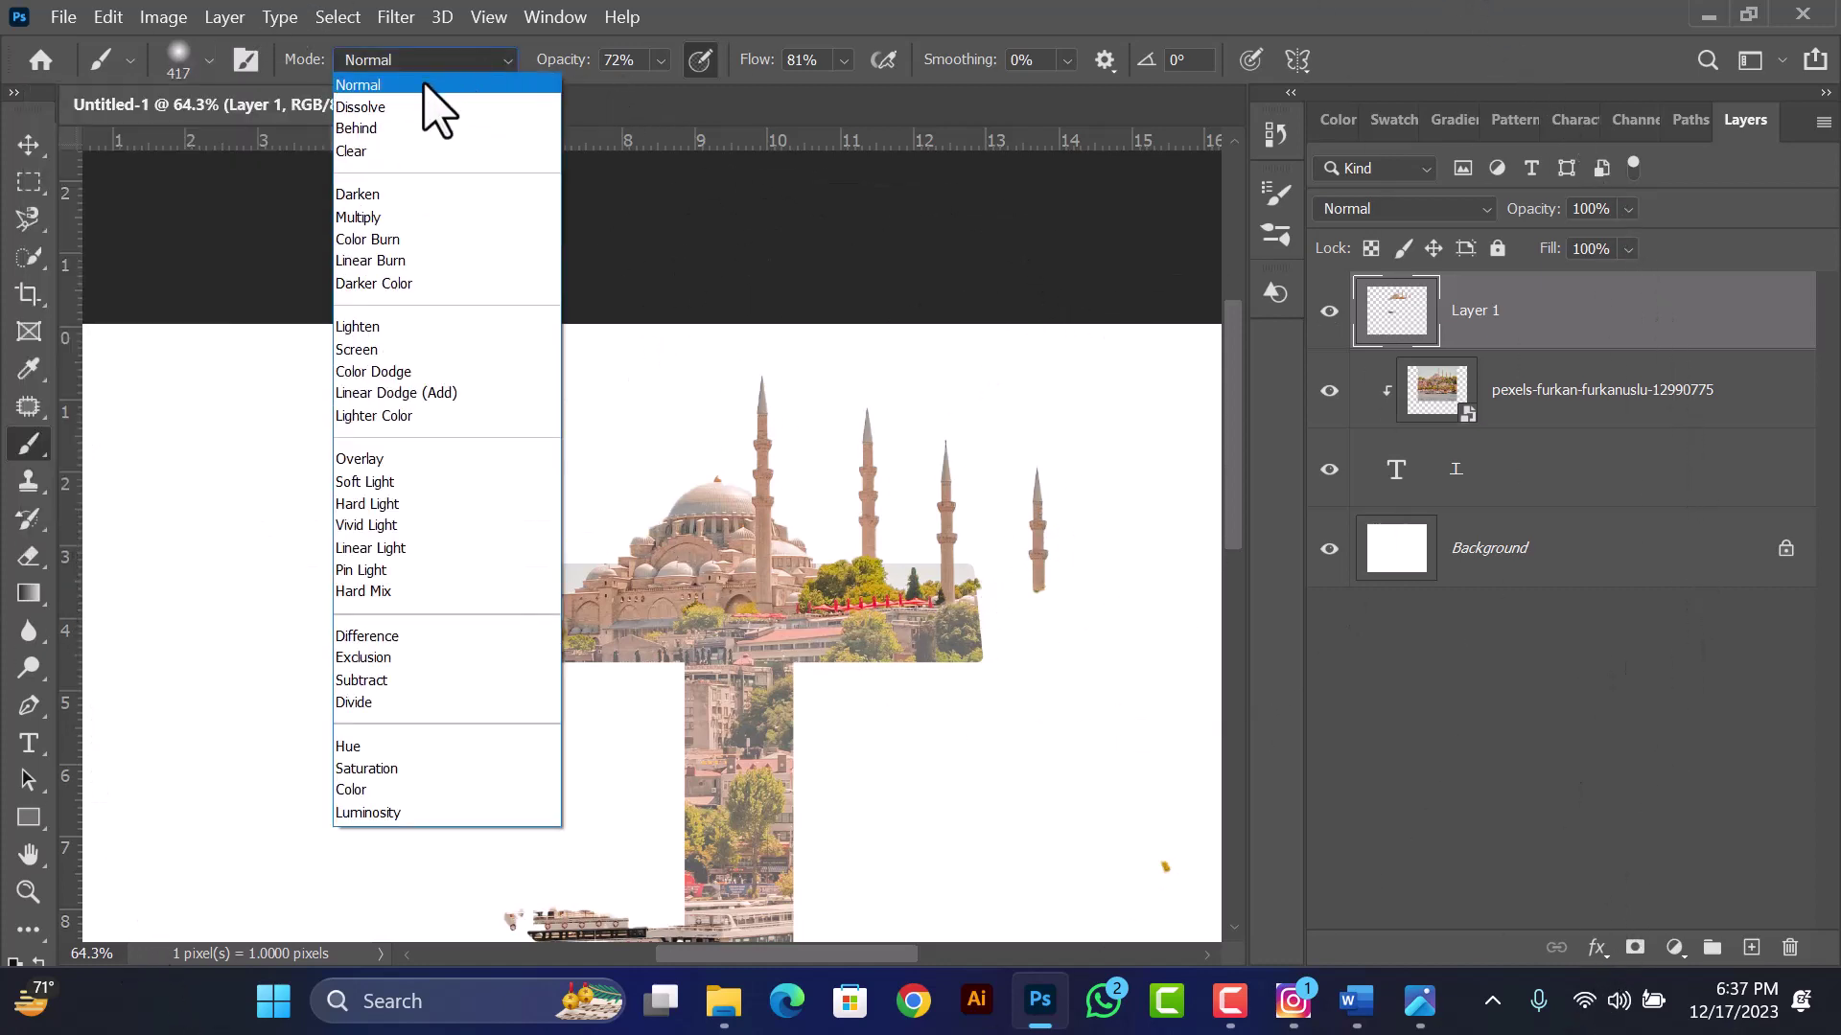
pyautogui.click(393, 152)
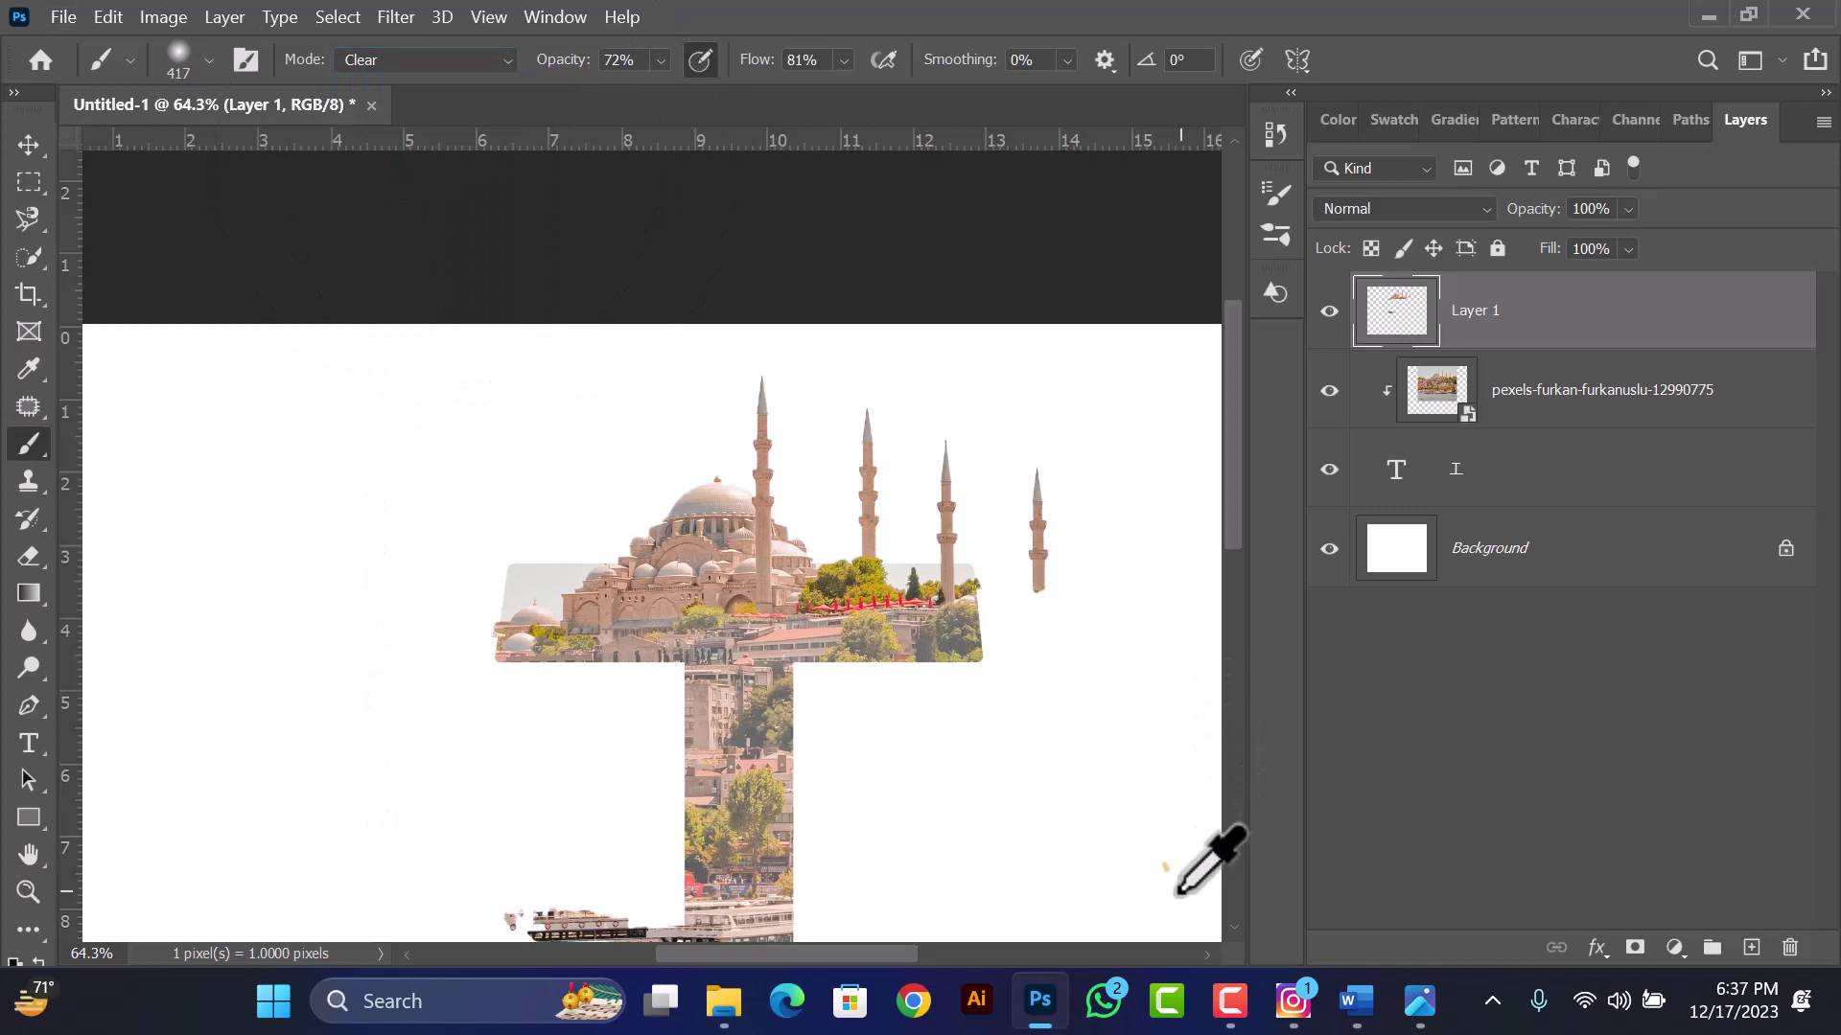
# - Erase the stray yellow speck at 100% opacity and flow, then shrink the brush
pyautogui.click(1168, 829)
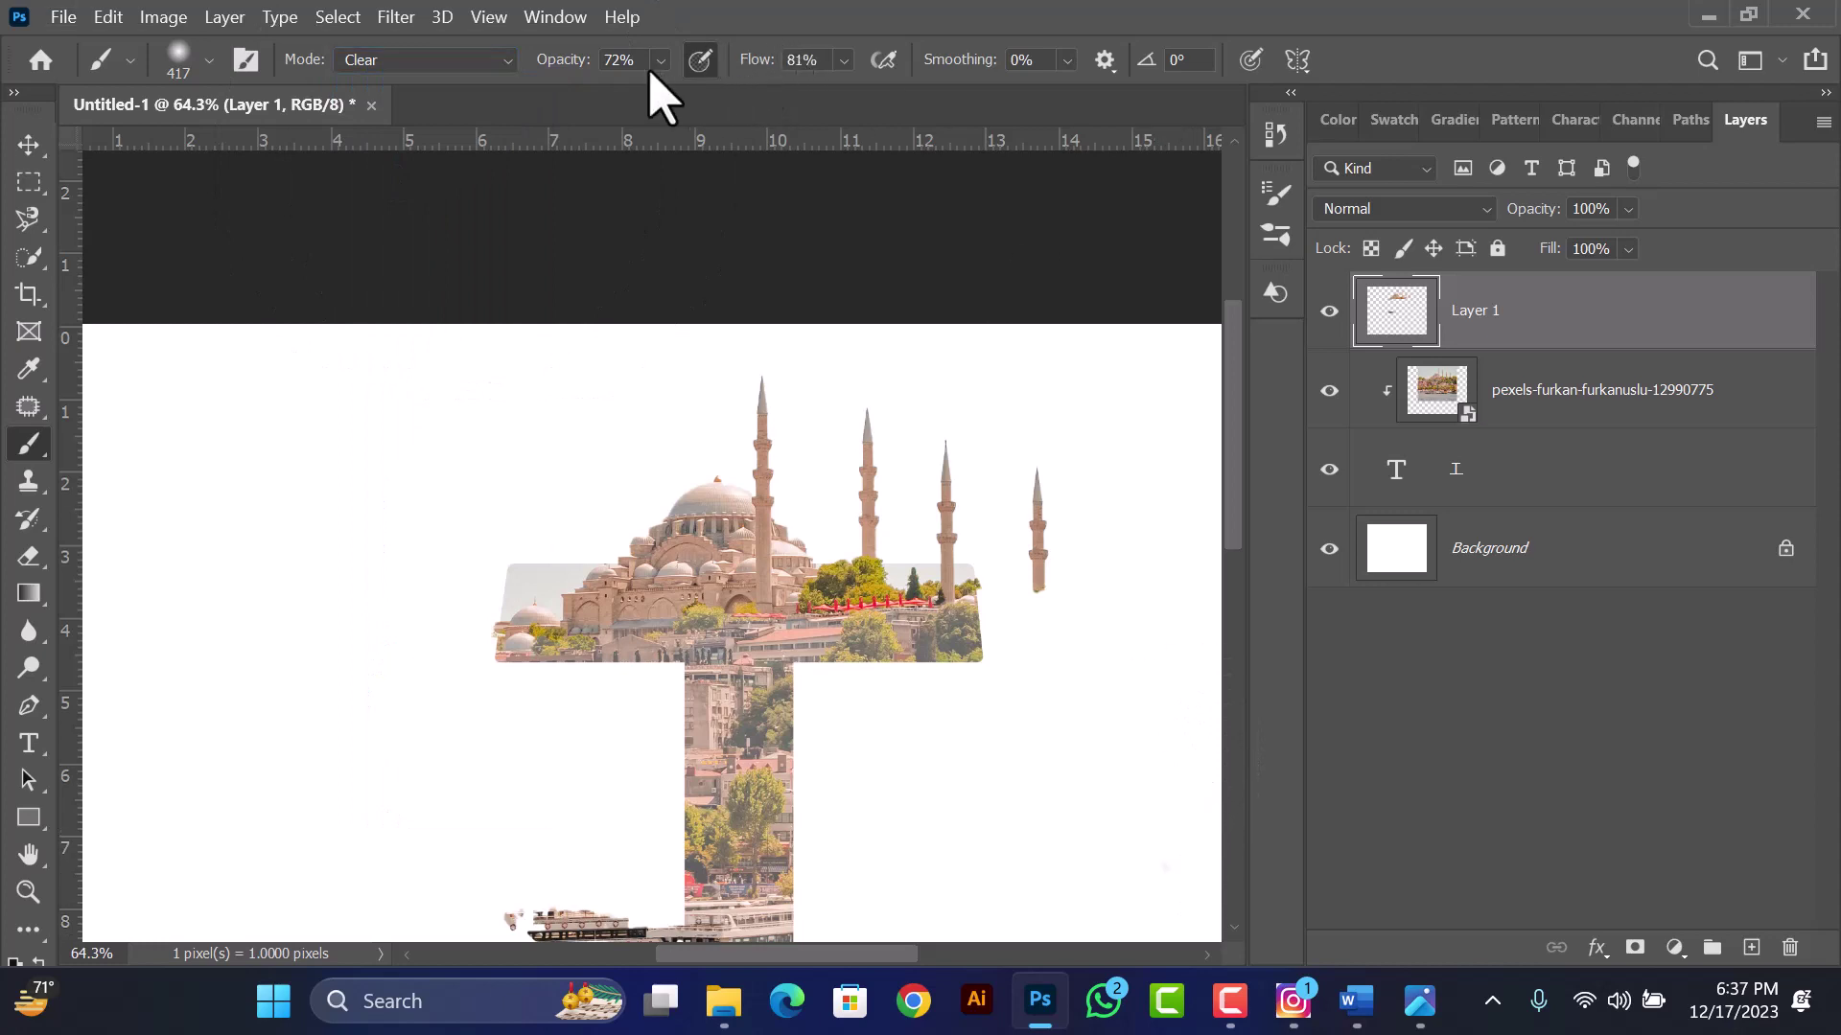
pyautogui.press('0')
pyautogui.hotkey('shift', '0')
pyautogui.scroll(-3, 526, 587)
pyautogui.scroll(3, 1060, 533)
pyautogui.scroll(3, 973, 451)
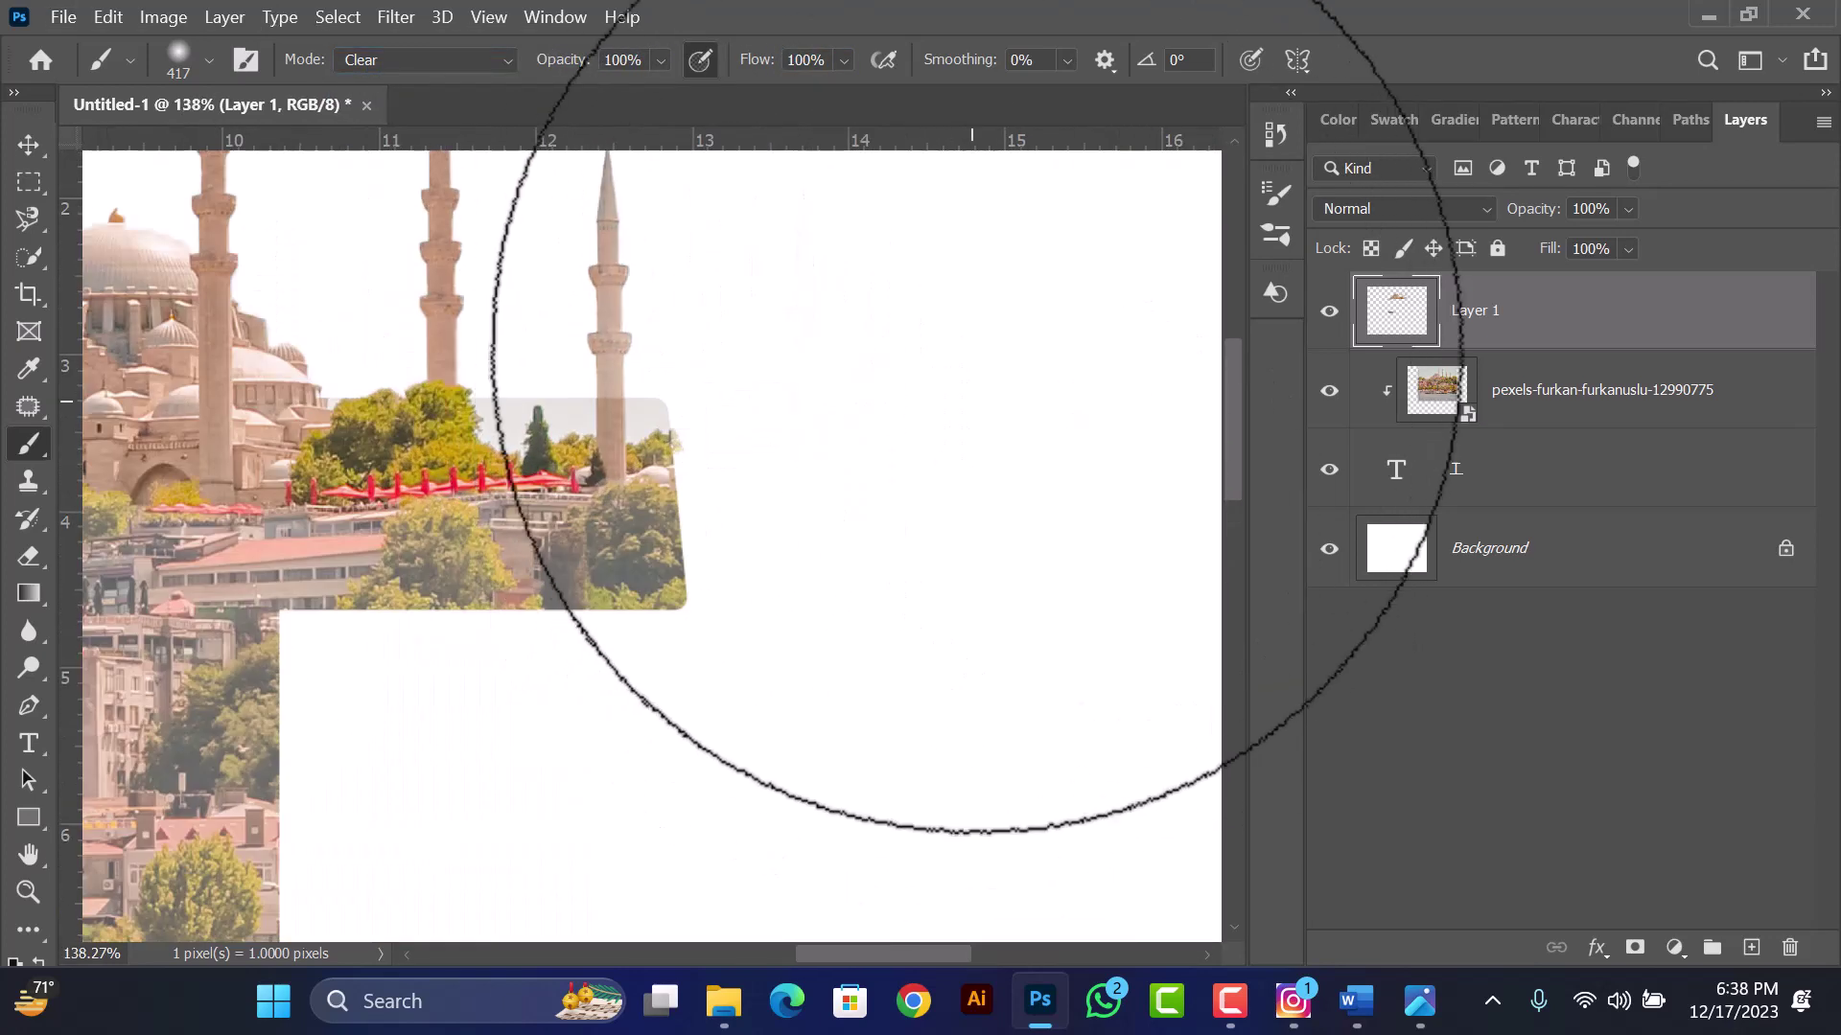
pyautogui.click(209, 60)
pyautogui.moveTo(316, 152); pyautogui.dragTo(144, 151)
pyautogui.scroll(-2, 801, 484)
pyautogui.scroll(5, 802, 484)
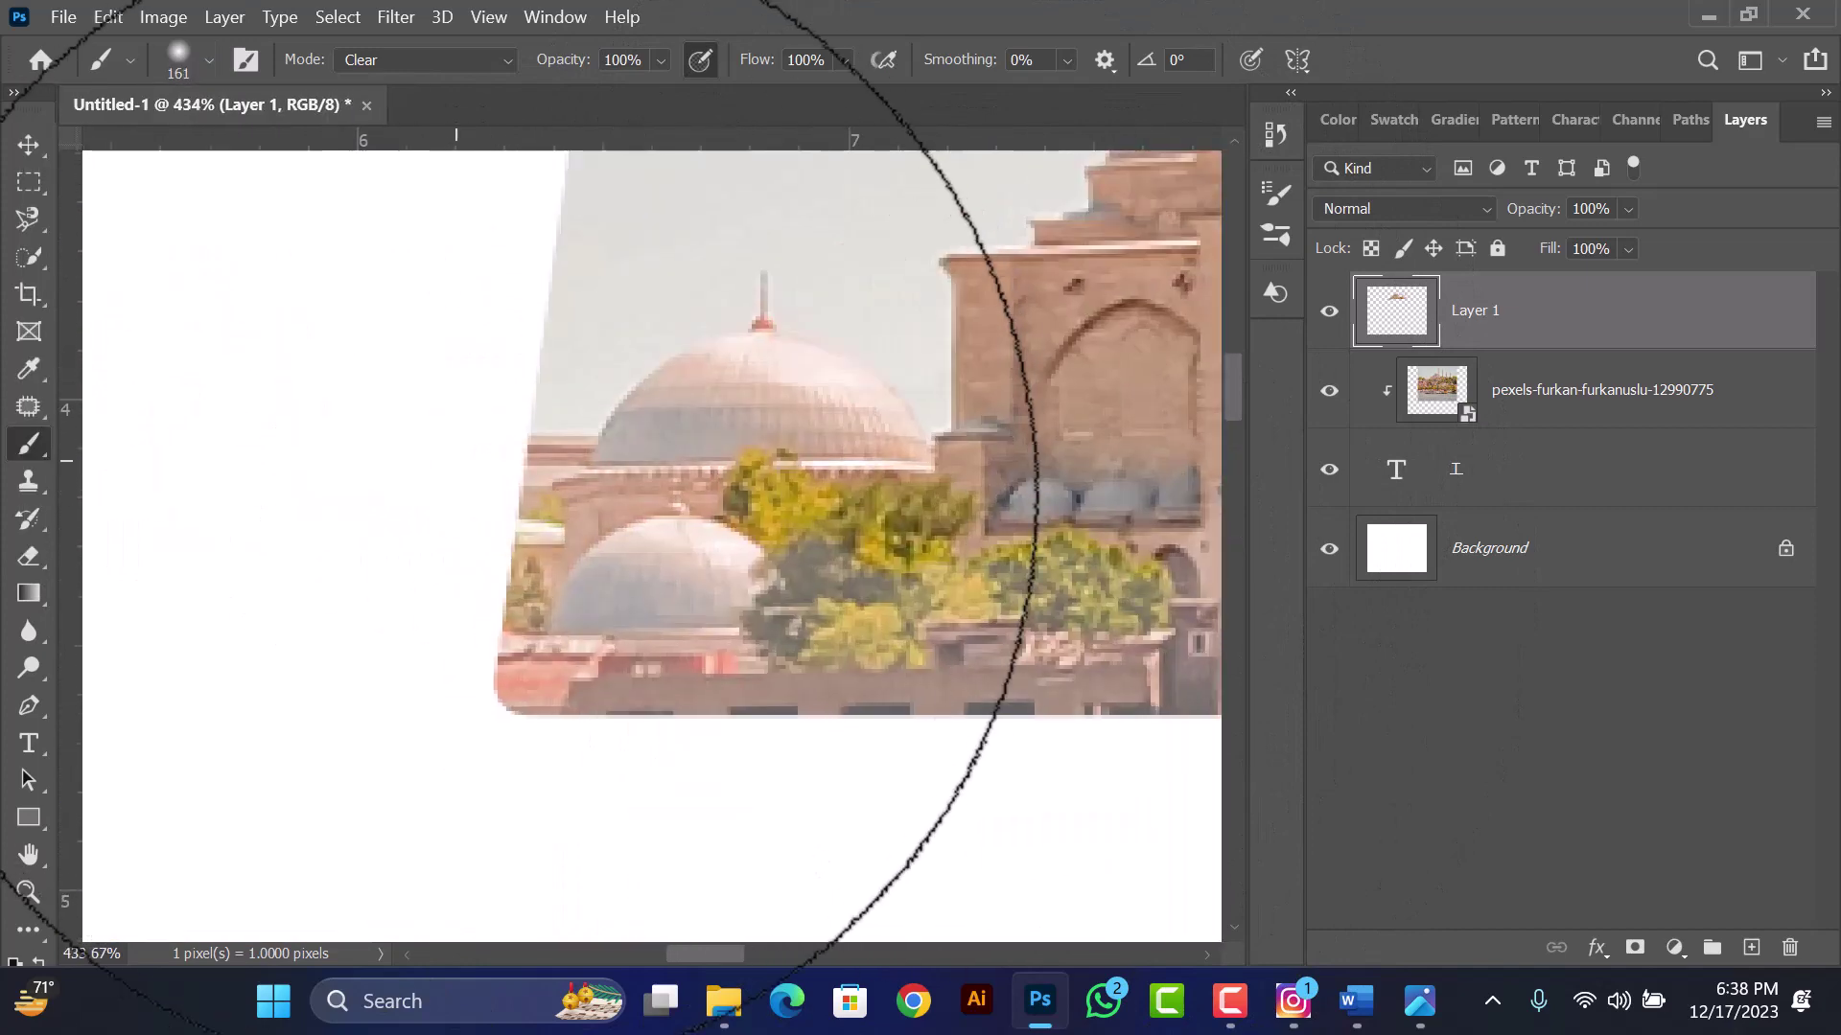
pyautogui.scroll(-5, 537, 479)
pyautogui.press('v')
pyautogui.scroll(-2, 944, 576)
# - Add a Solid Color fill layer with a sampled light grey above the Background
pyautogui.scroll(-1, 403, 911)
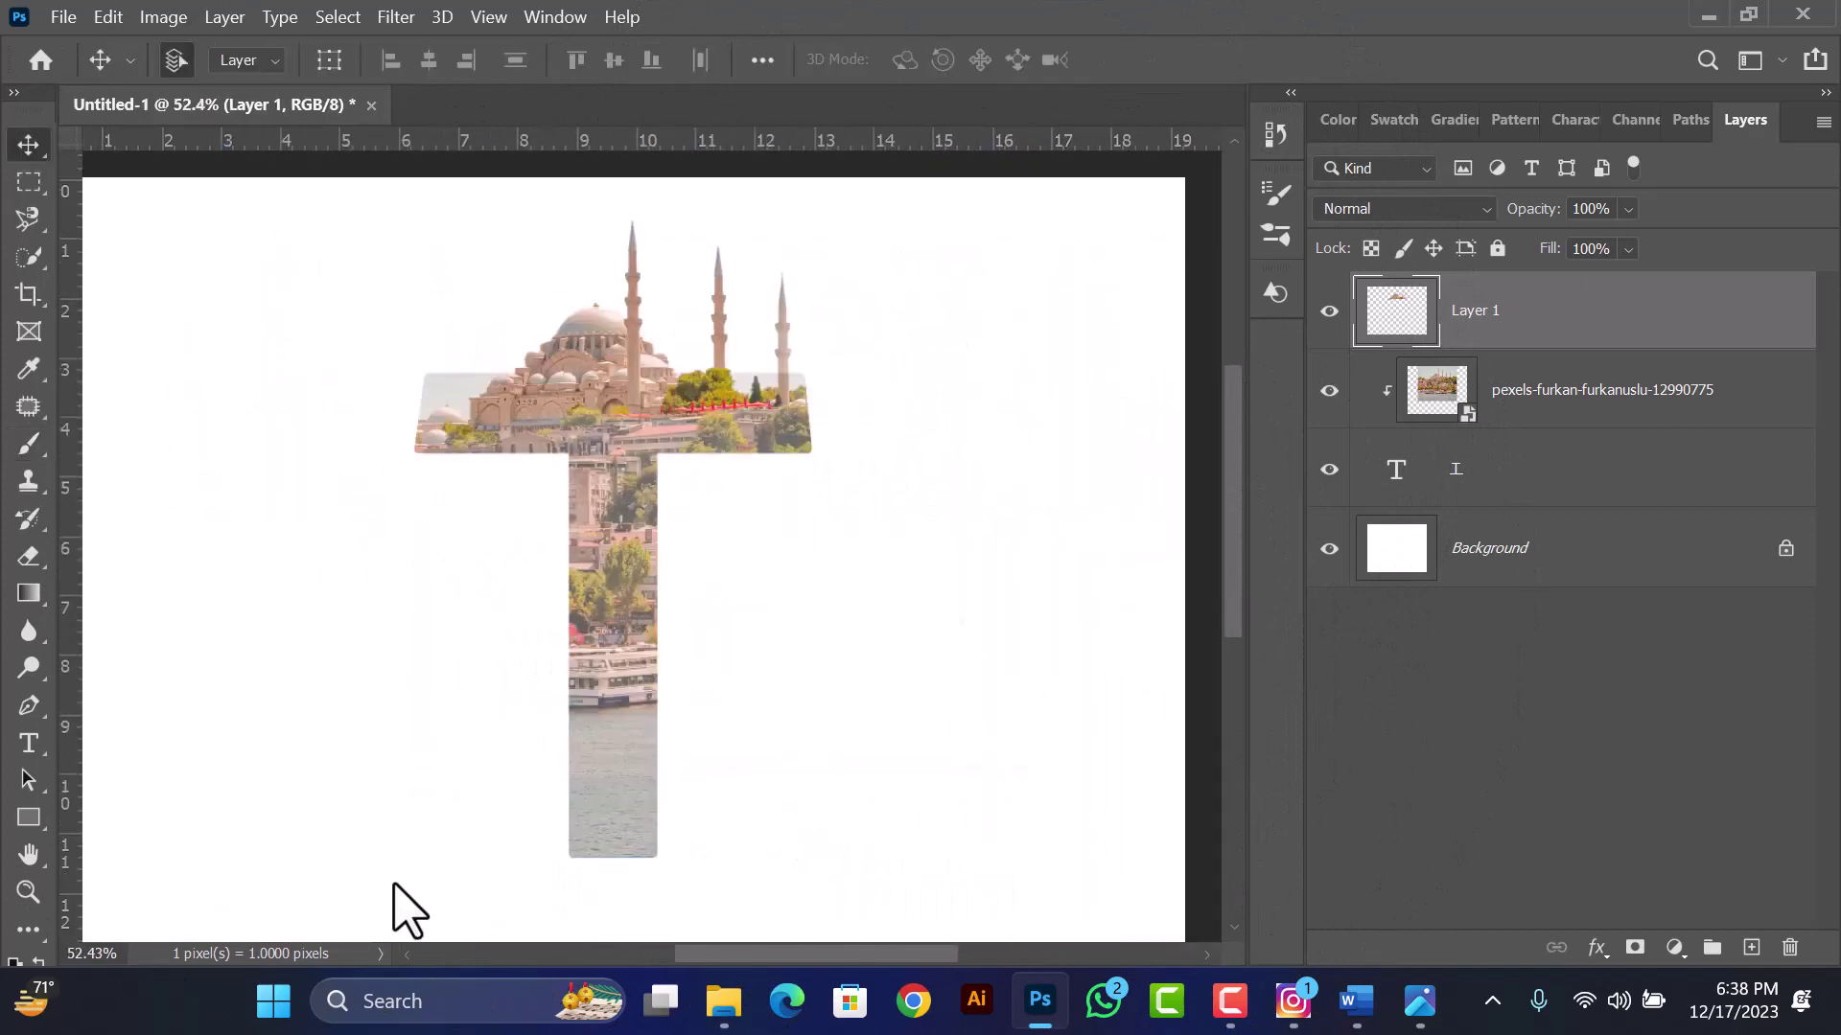
pyautogui.click(1486, 566)
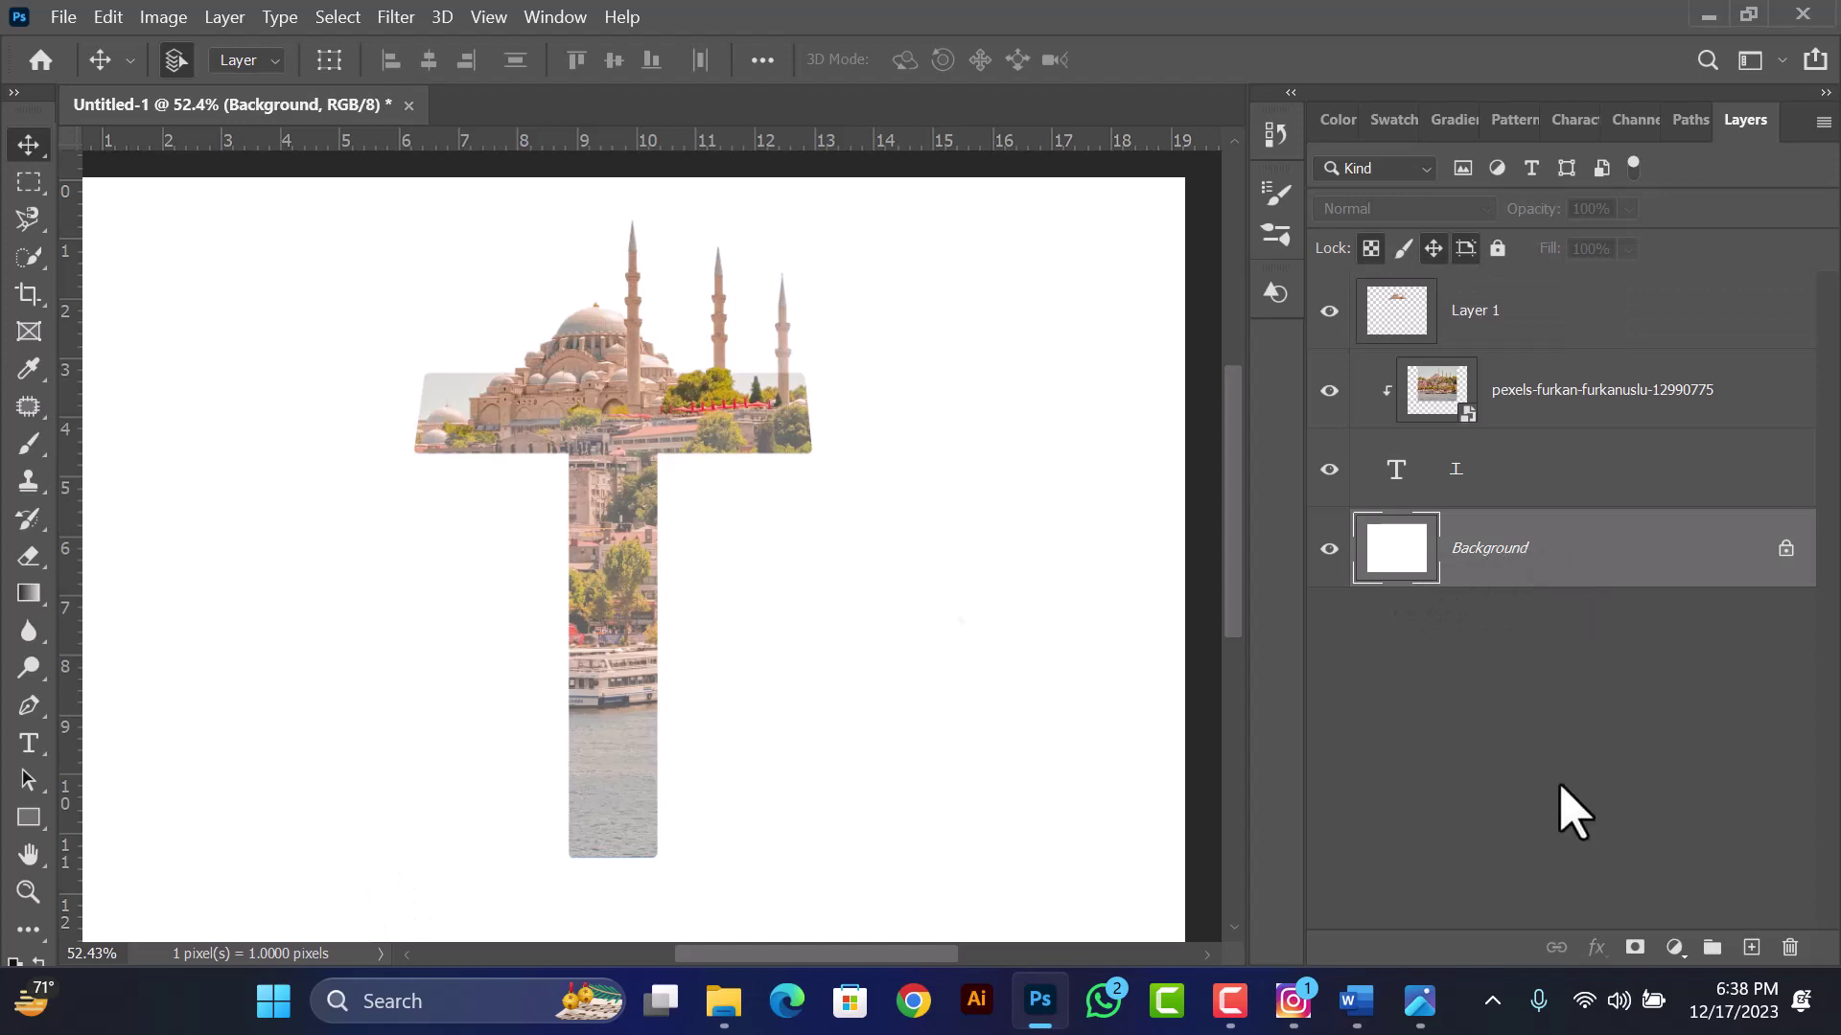
pyautogui.click(1674, 949)
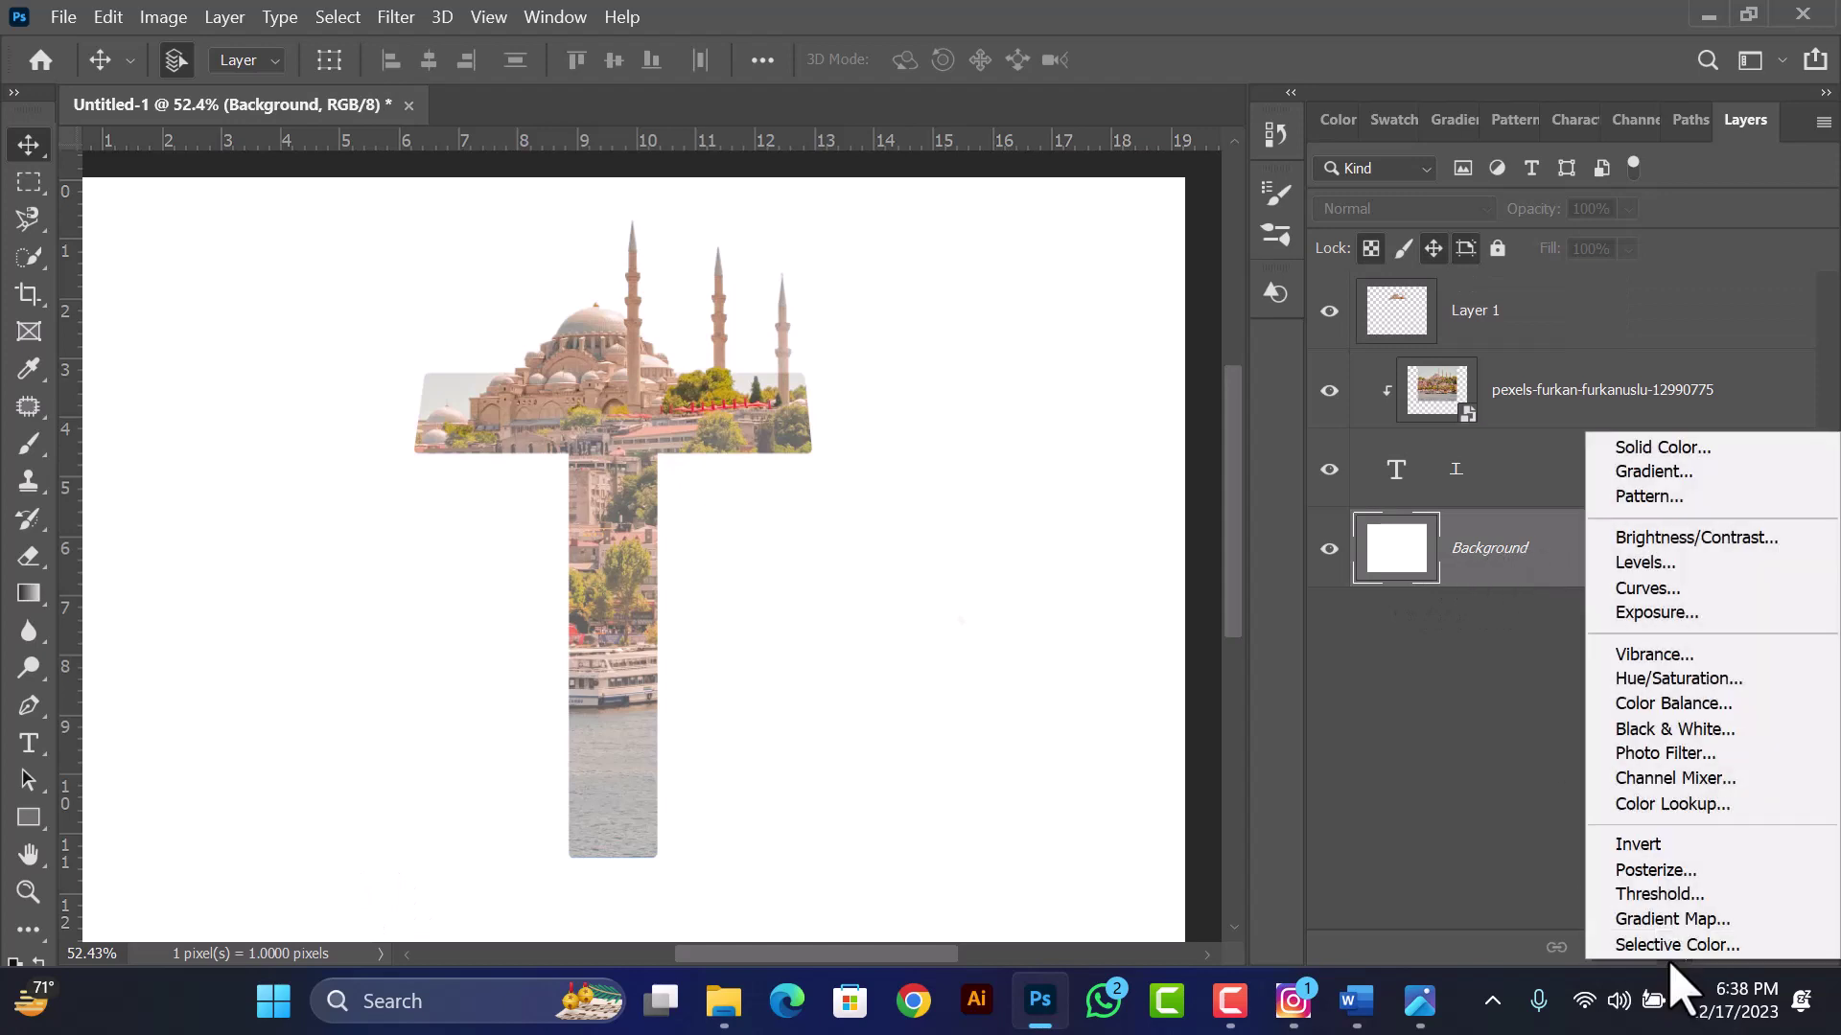
pyautogui.click(1653, 448)
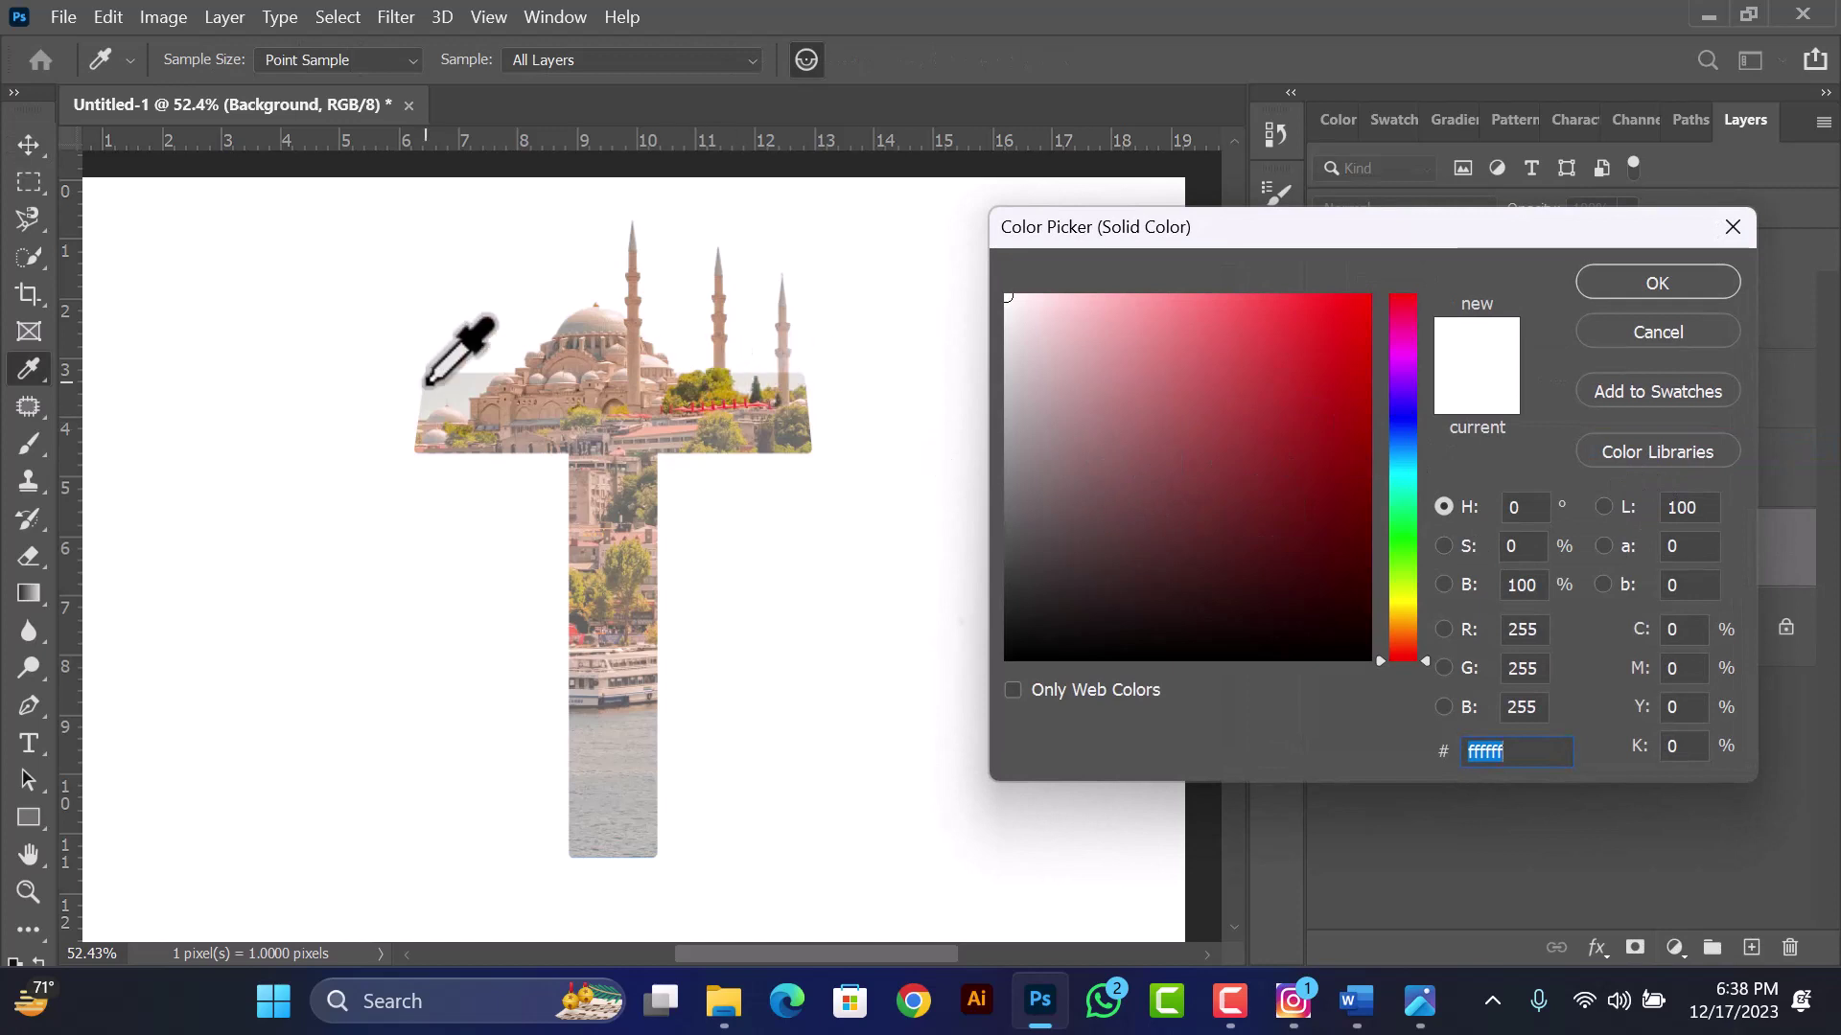
pyautogui.click(447, 383)
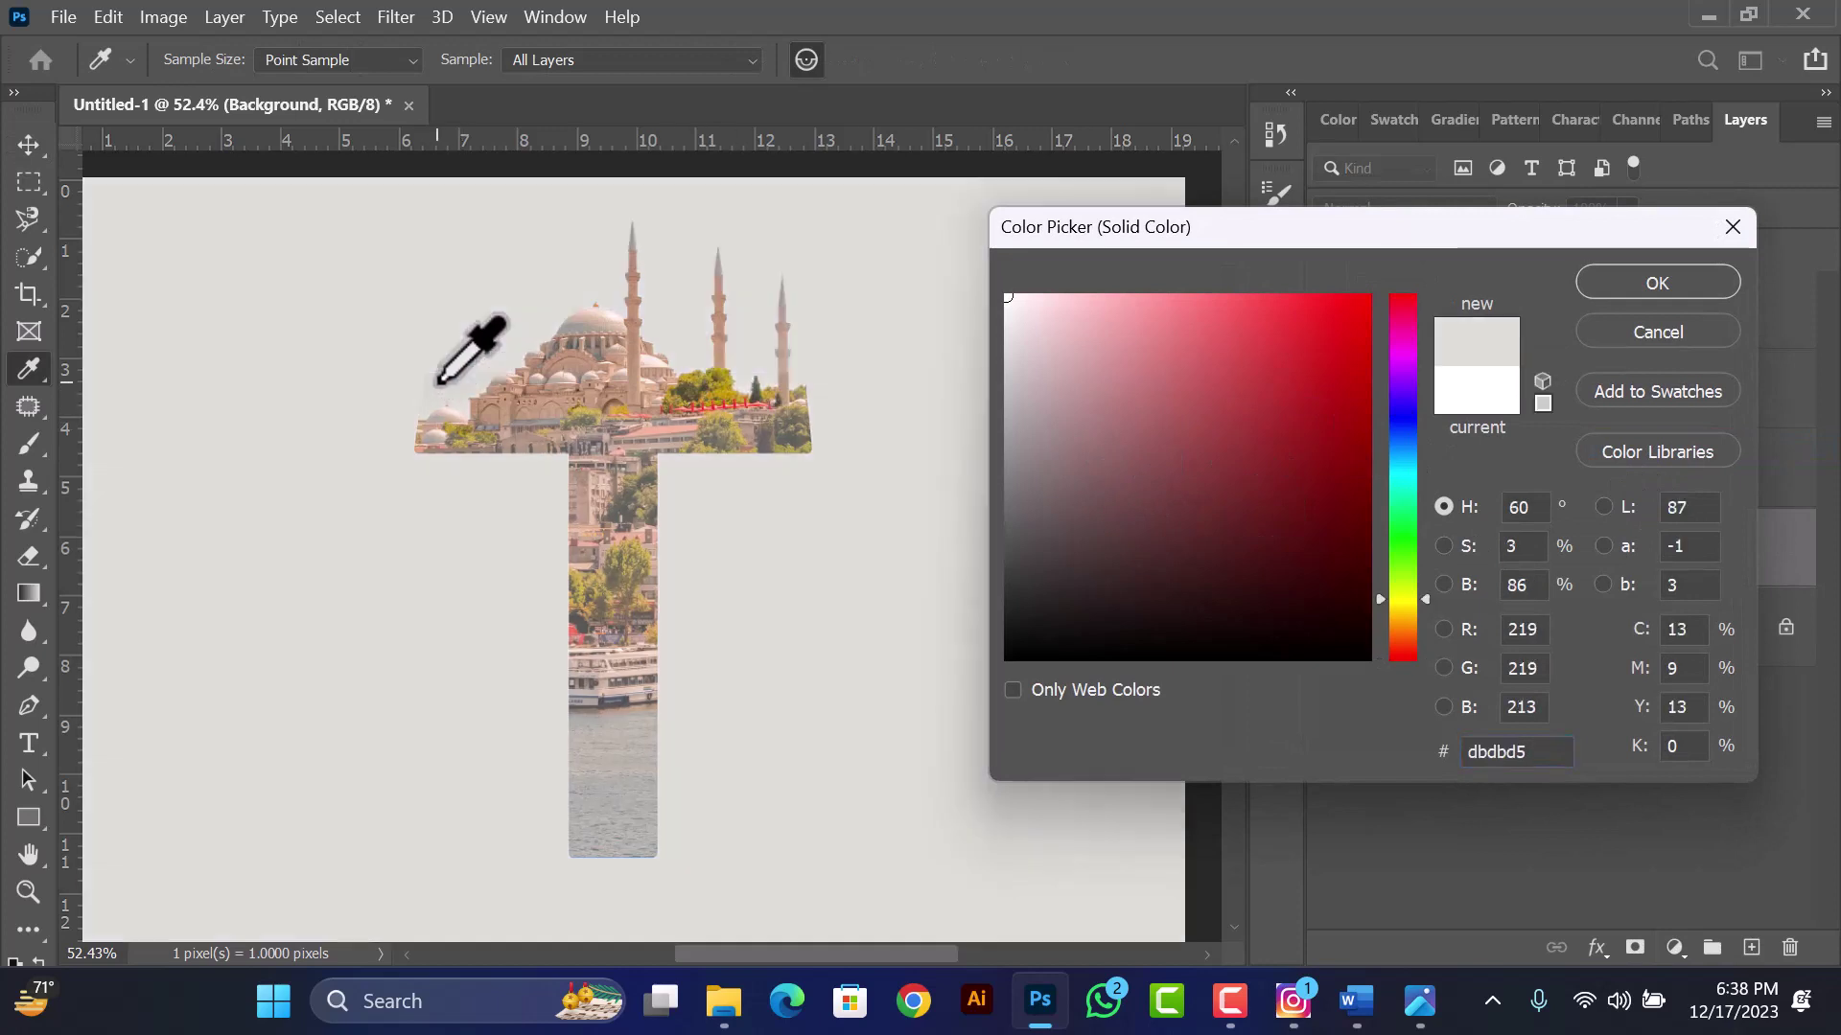
pyautogui.click(1630, 284)
pyautogui.scroll(-3, 656, 633)
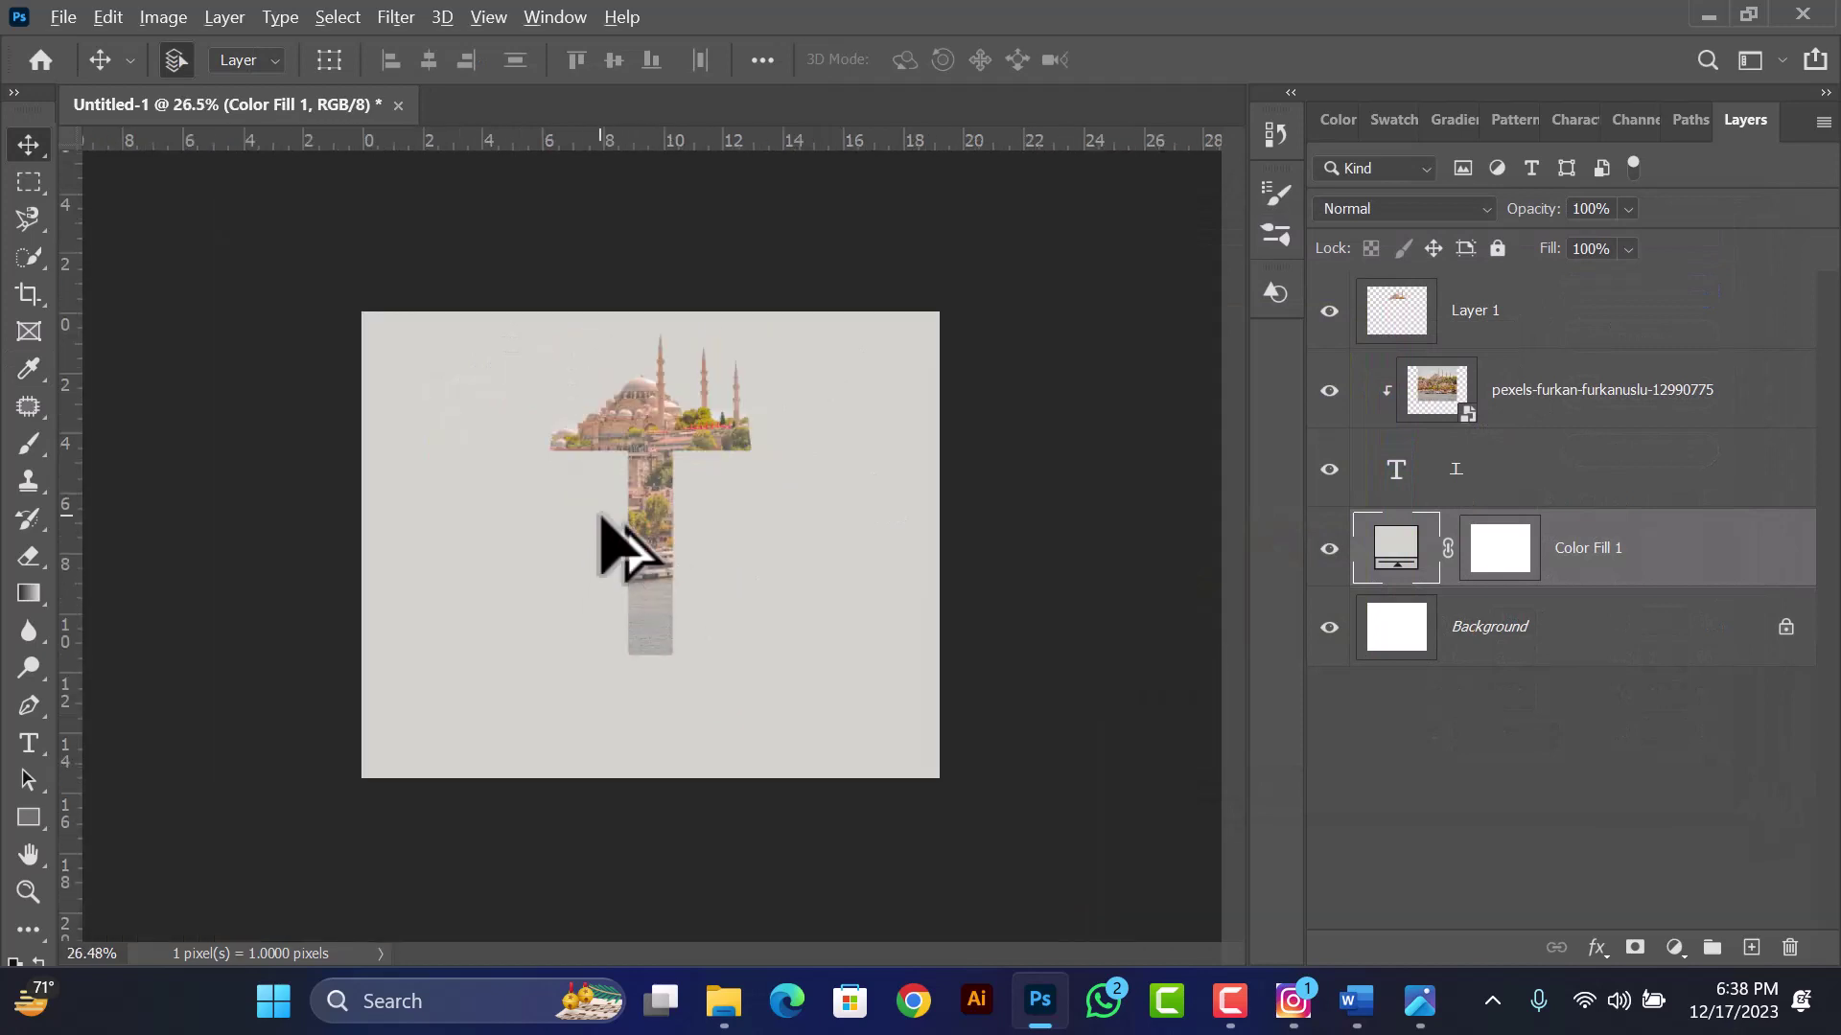
pyautogui.scroll(2, 601, 517)
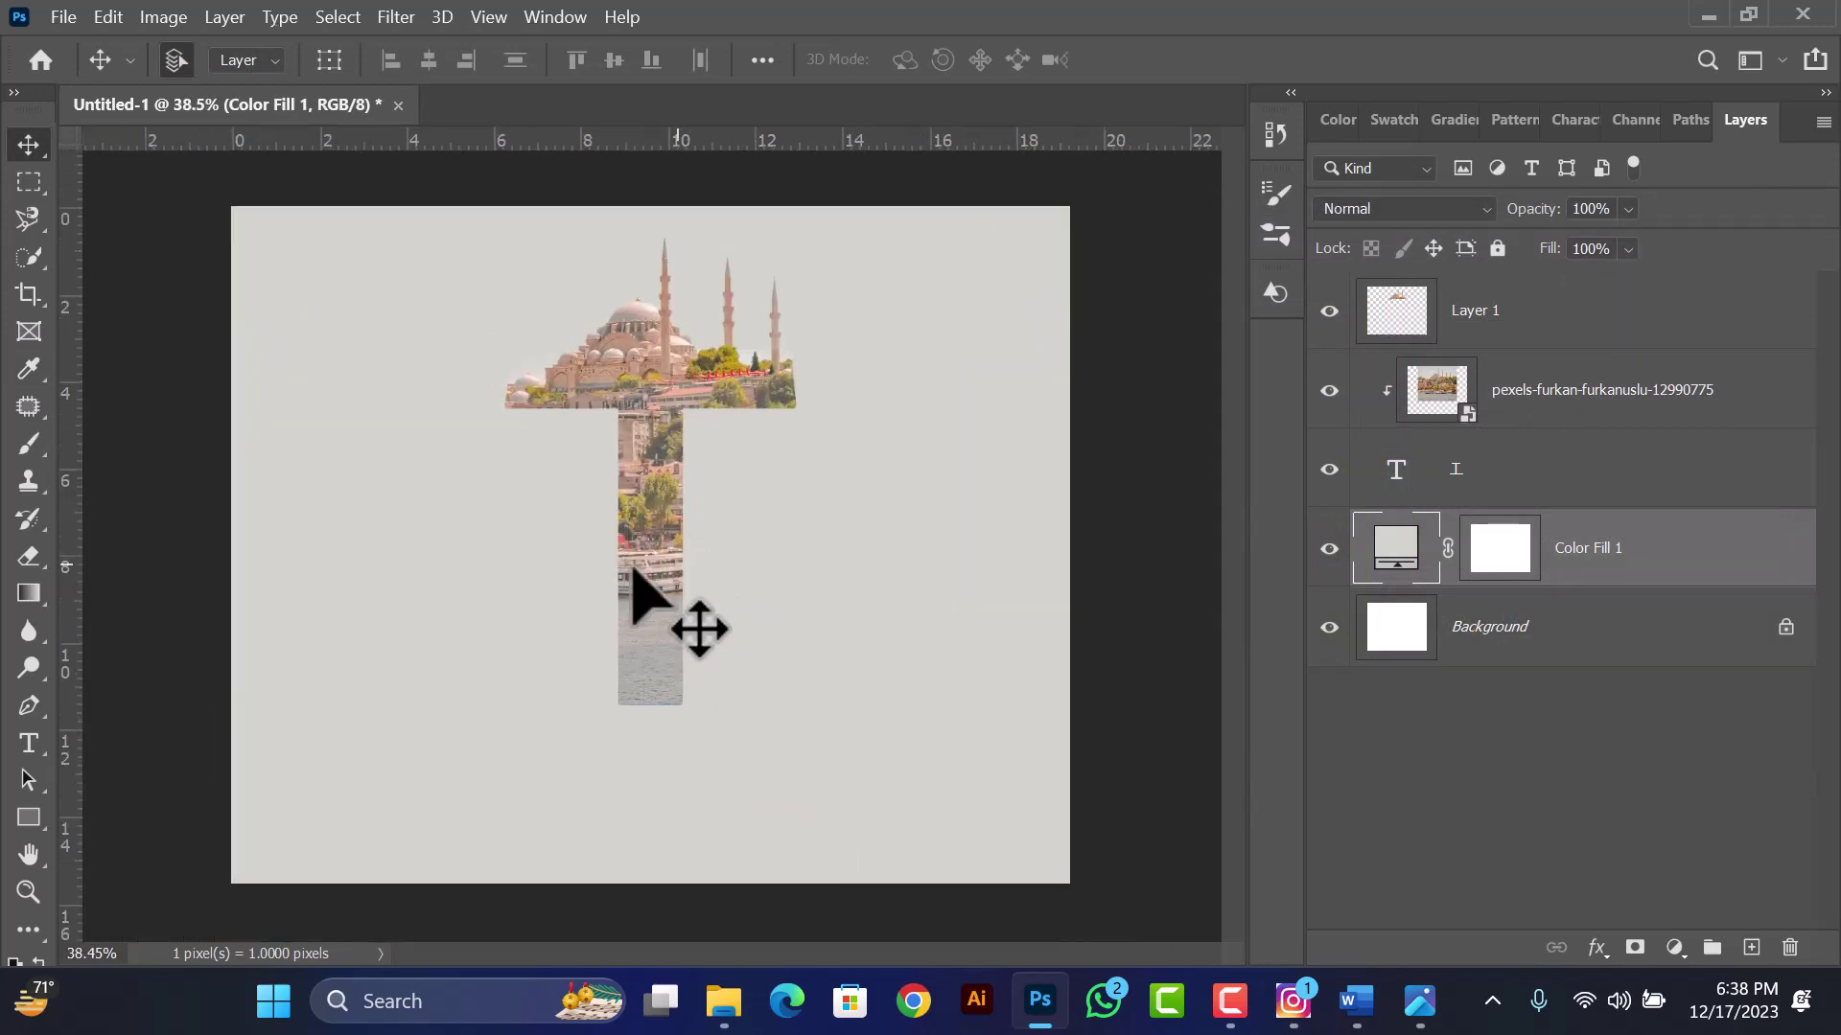
# - Add a new empty layer above Layer 1 and set a Soft Round brush to 2874 px
pyautogui.click(1532, 335)
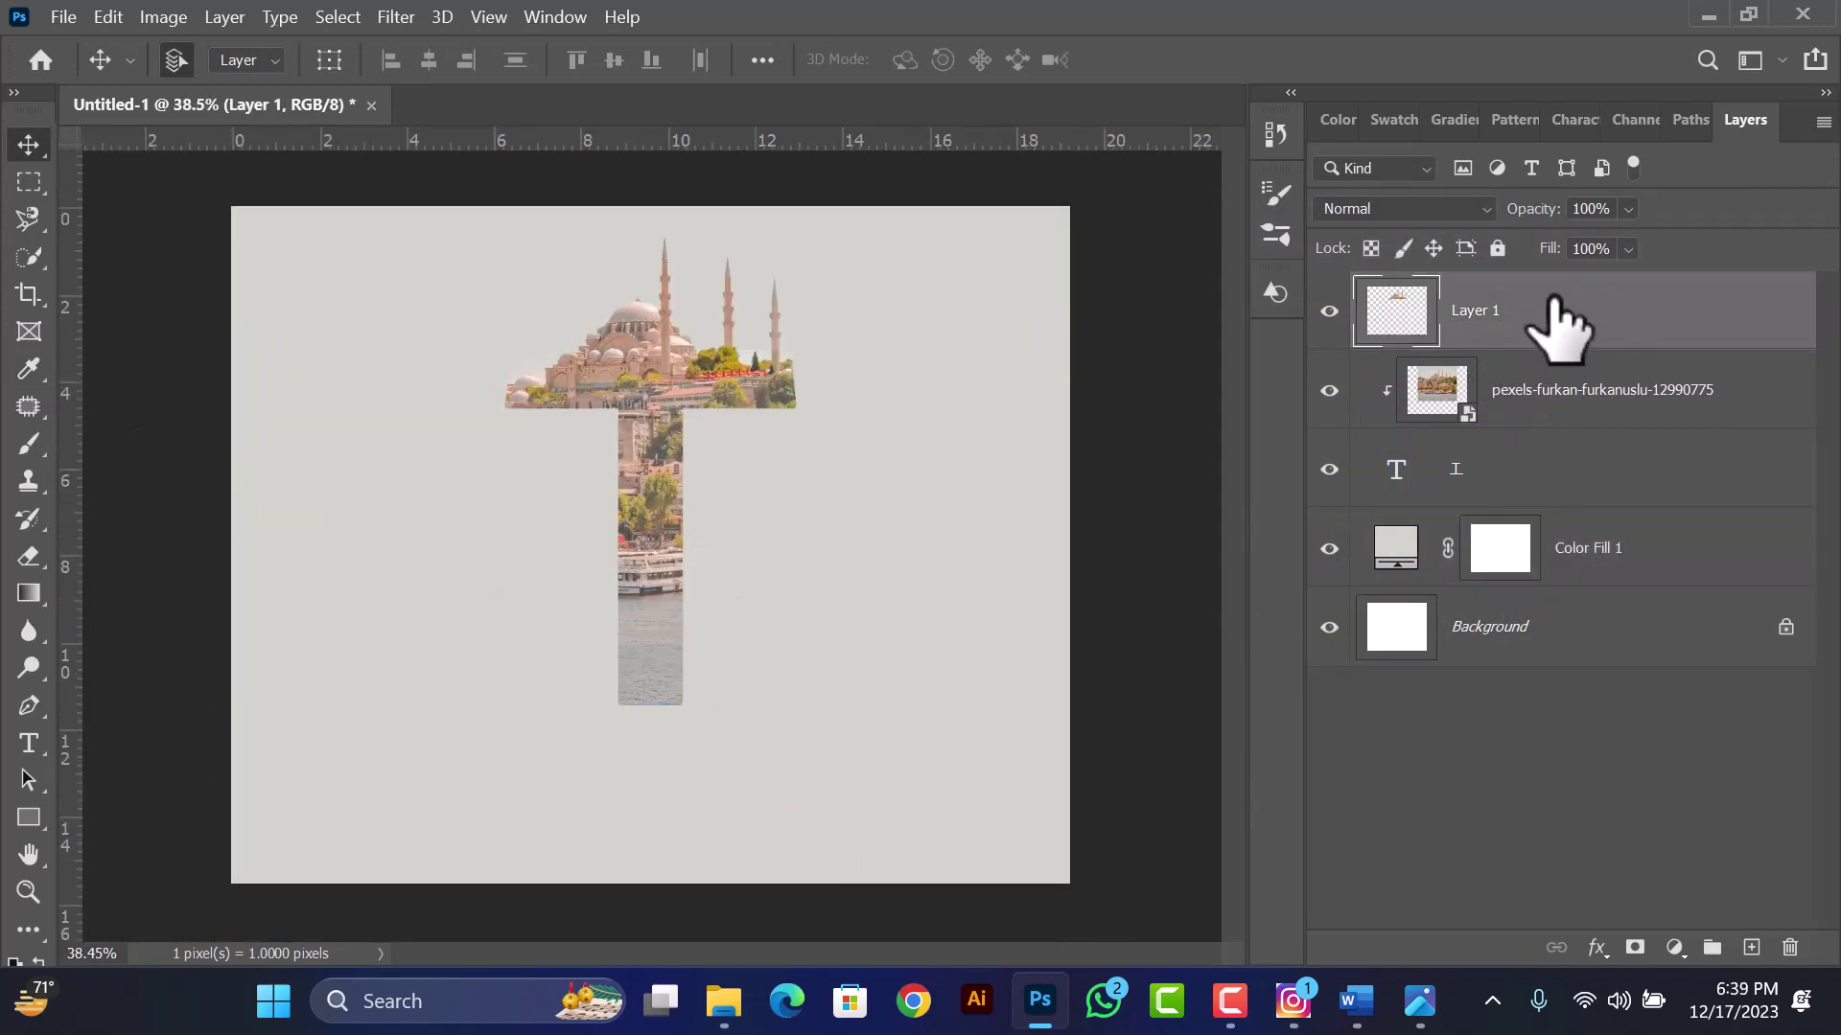
pyautogui.click(1751, 948)
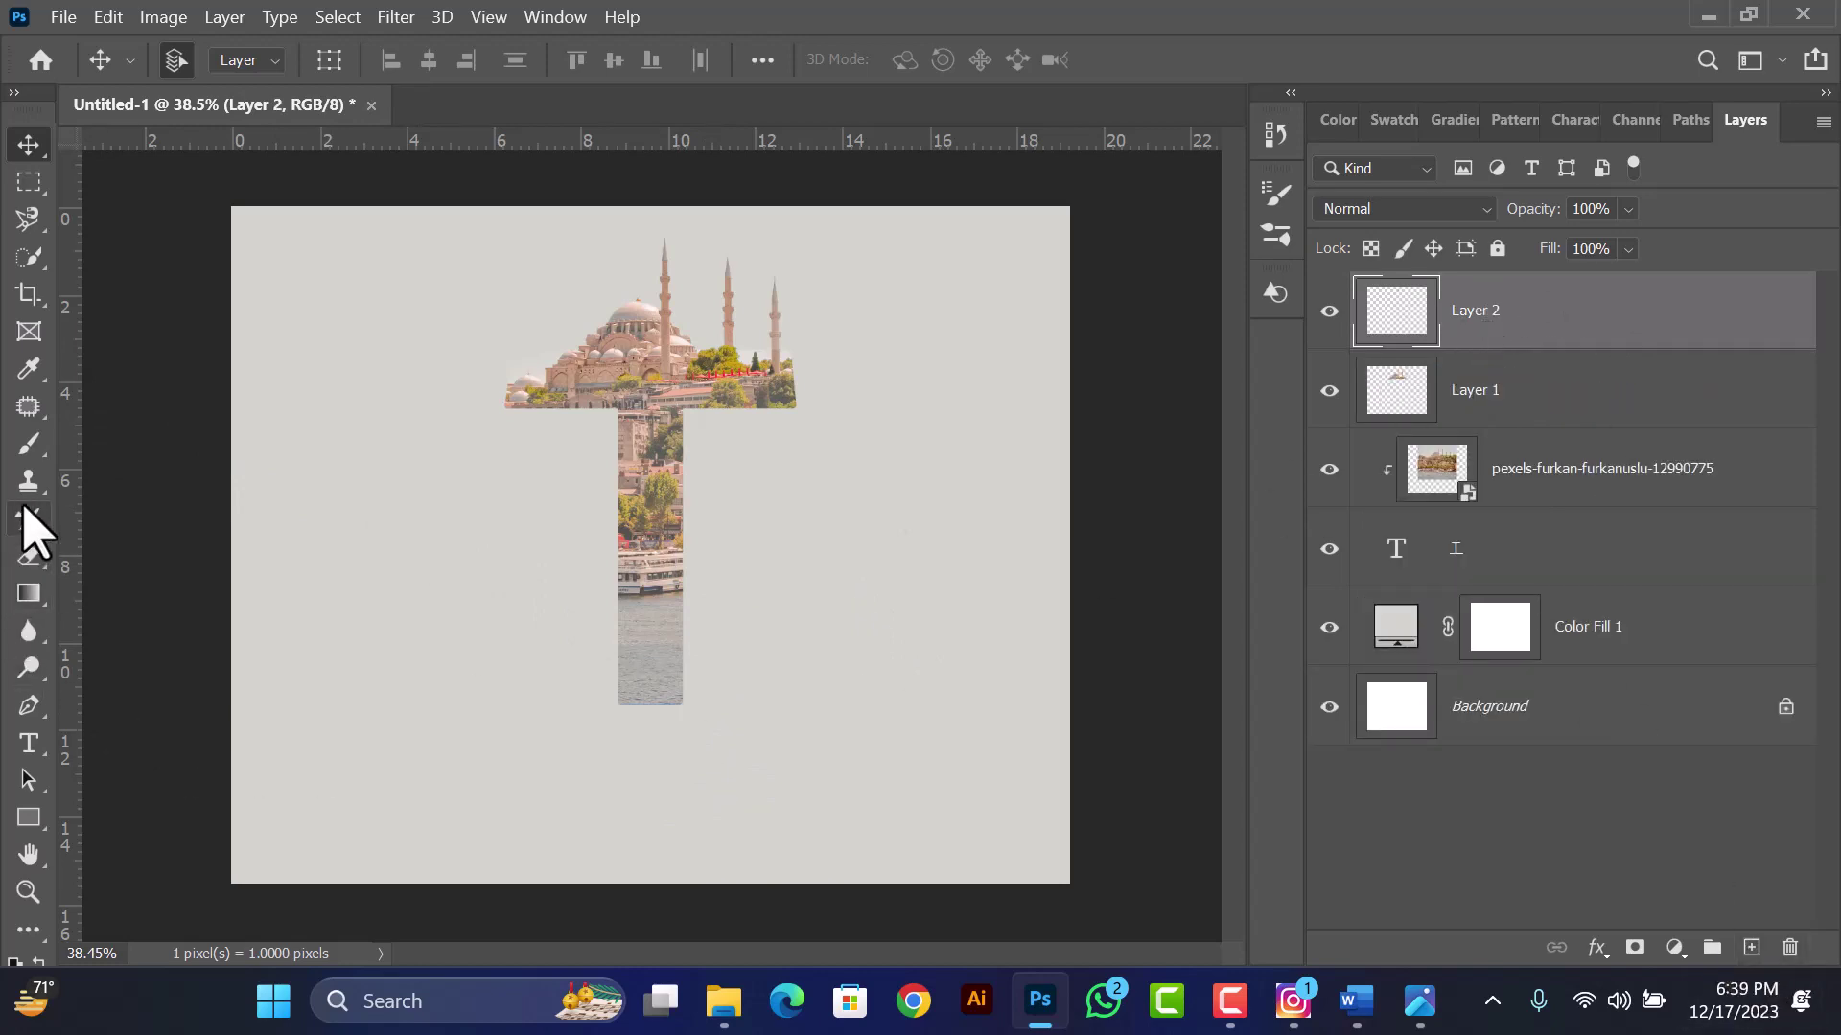
pyautogui.click(21, 448)
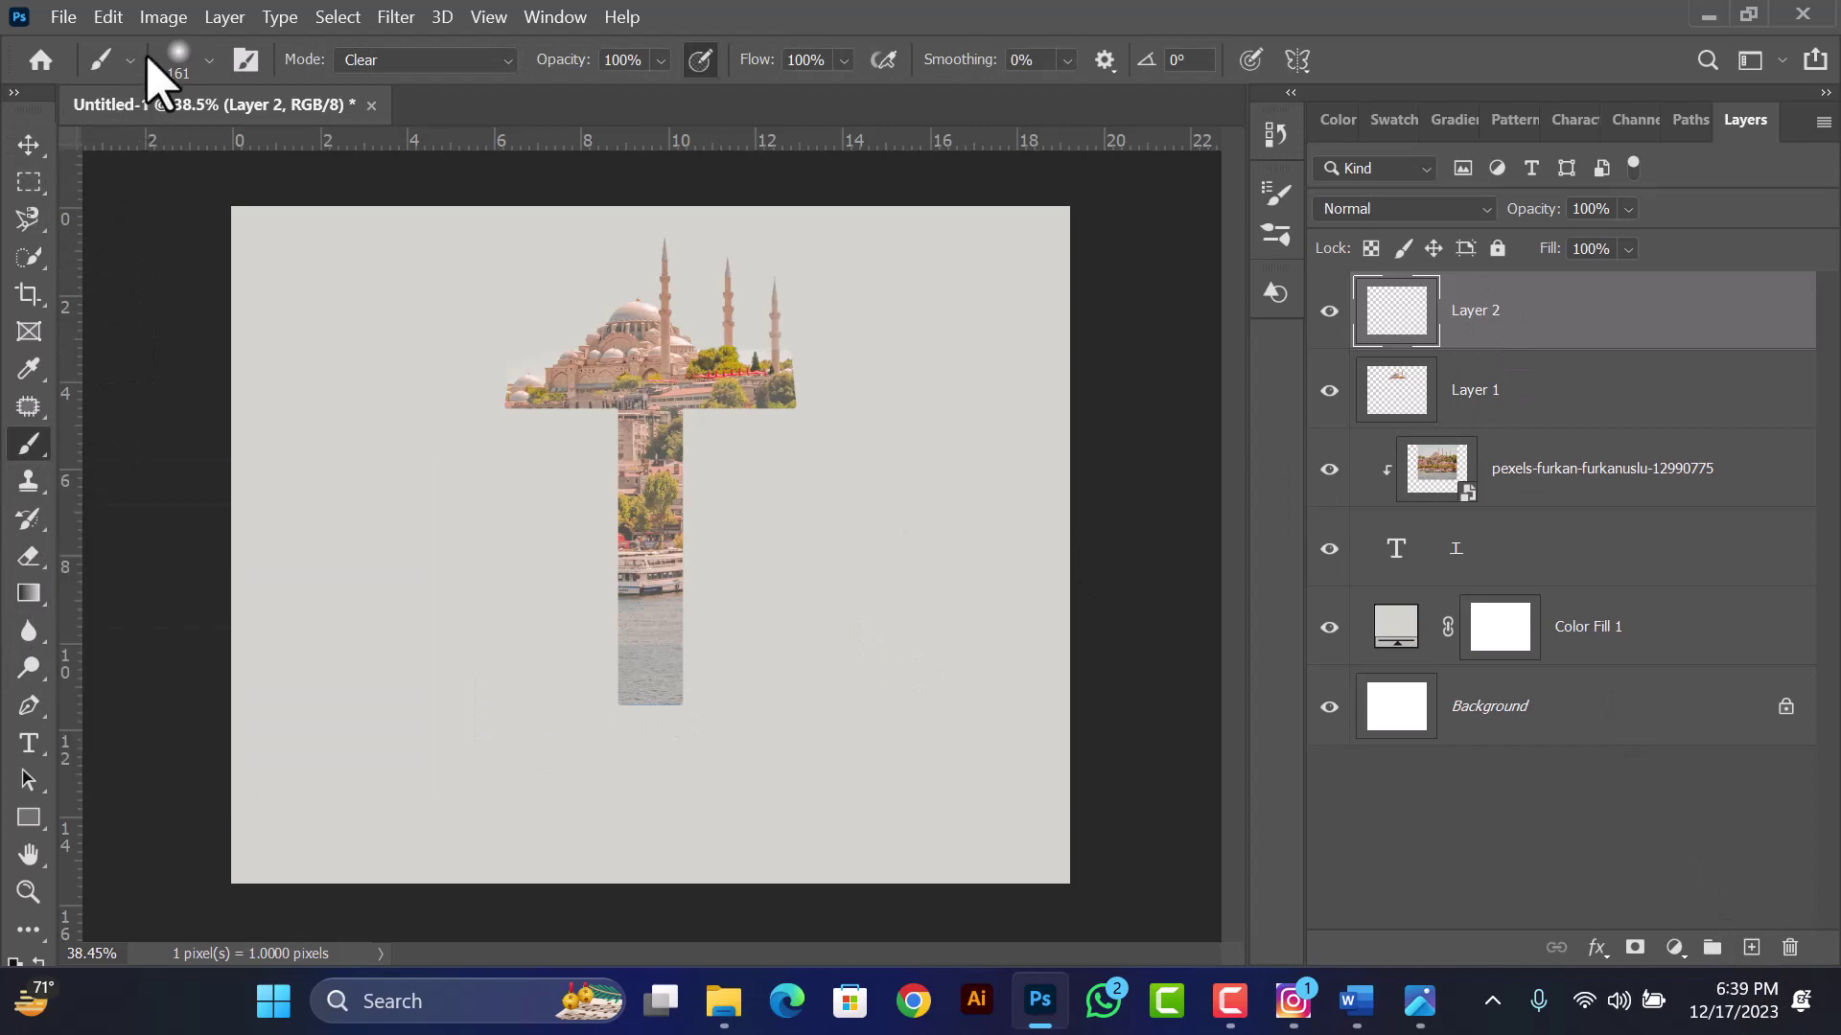
pyautogui.click(178, 60)
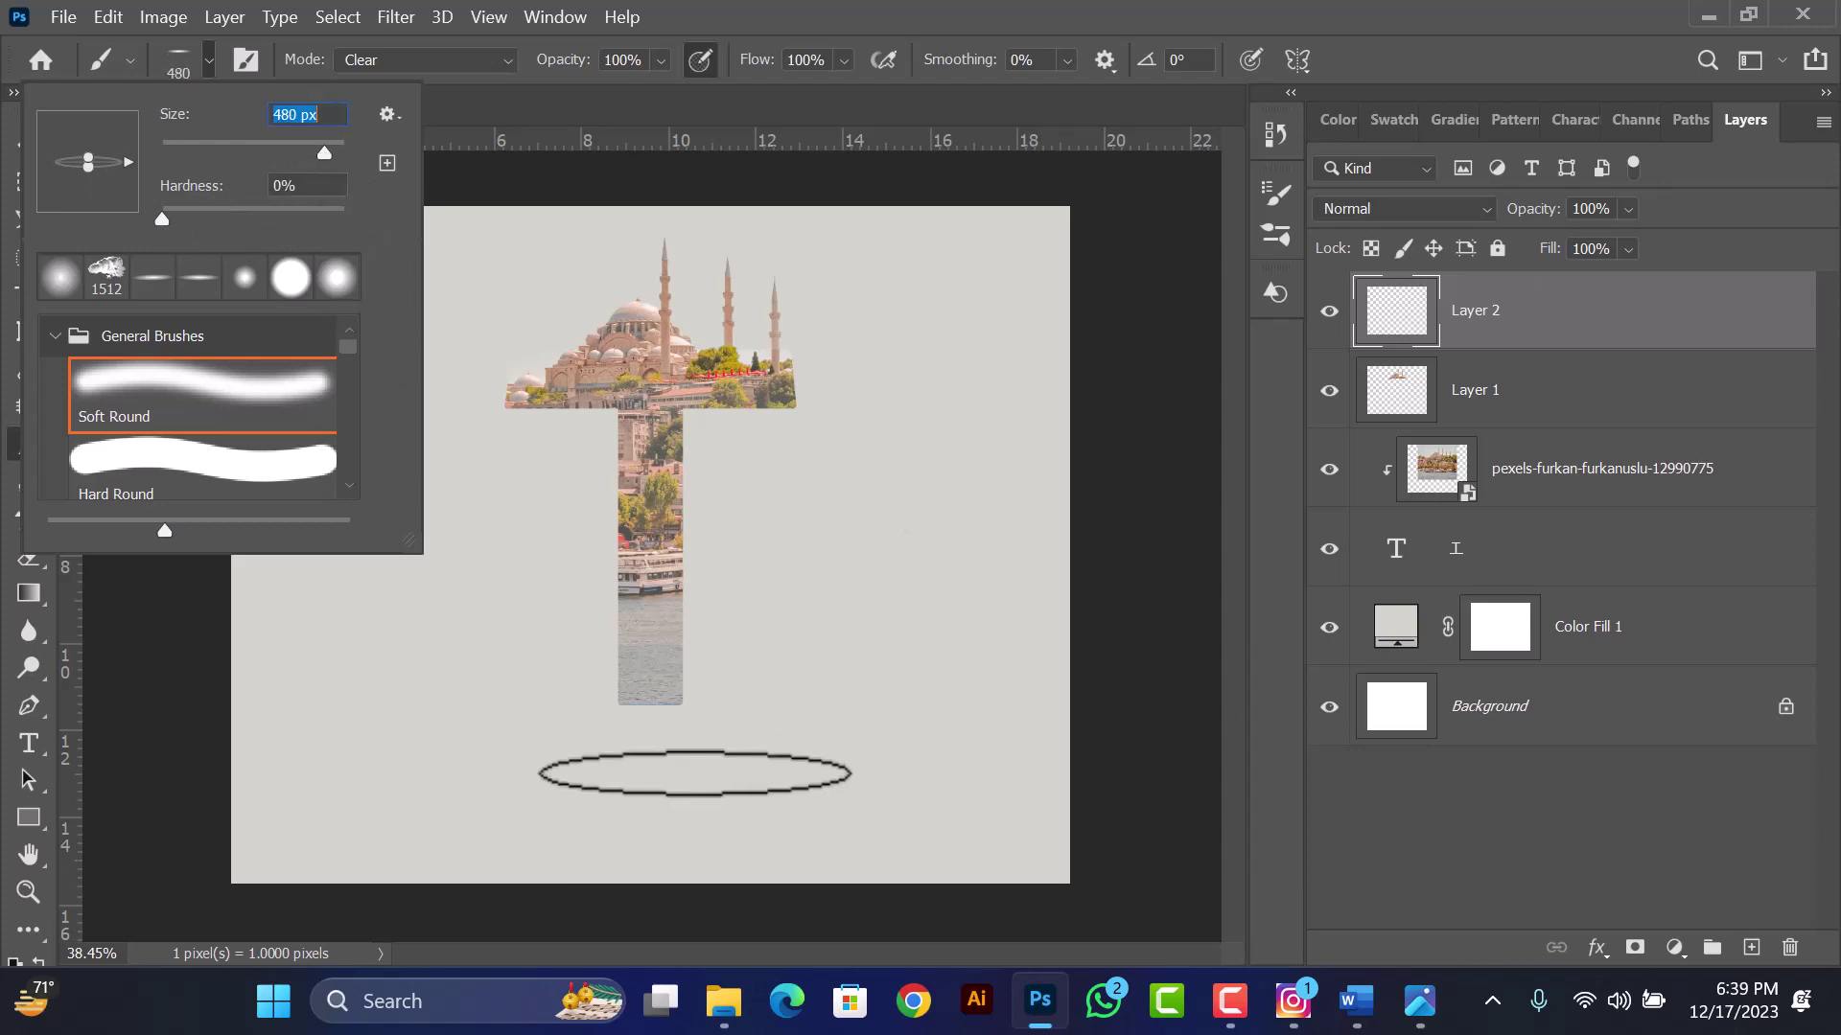
pyautogui.moveTo(294, 153); pyautogui.dragTo(336, 153)
# - Set the brush to Normal mode with about 70% opacity and 73% flow
pyautogui.click(422, 59)
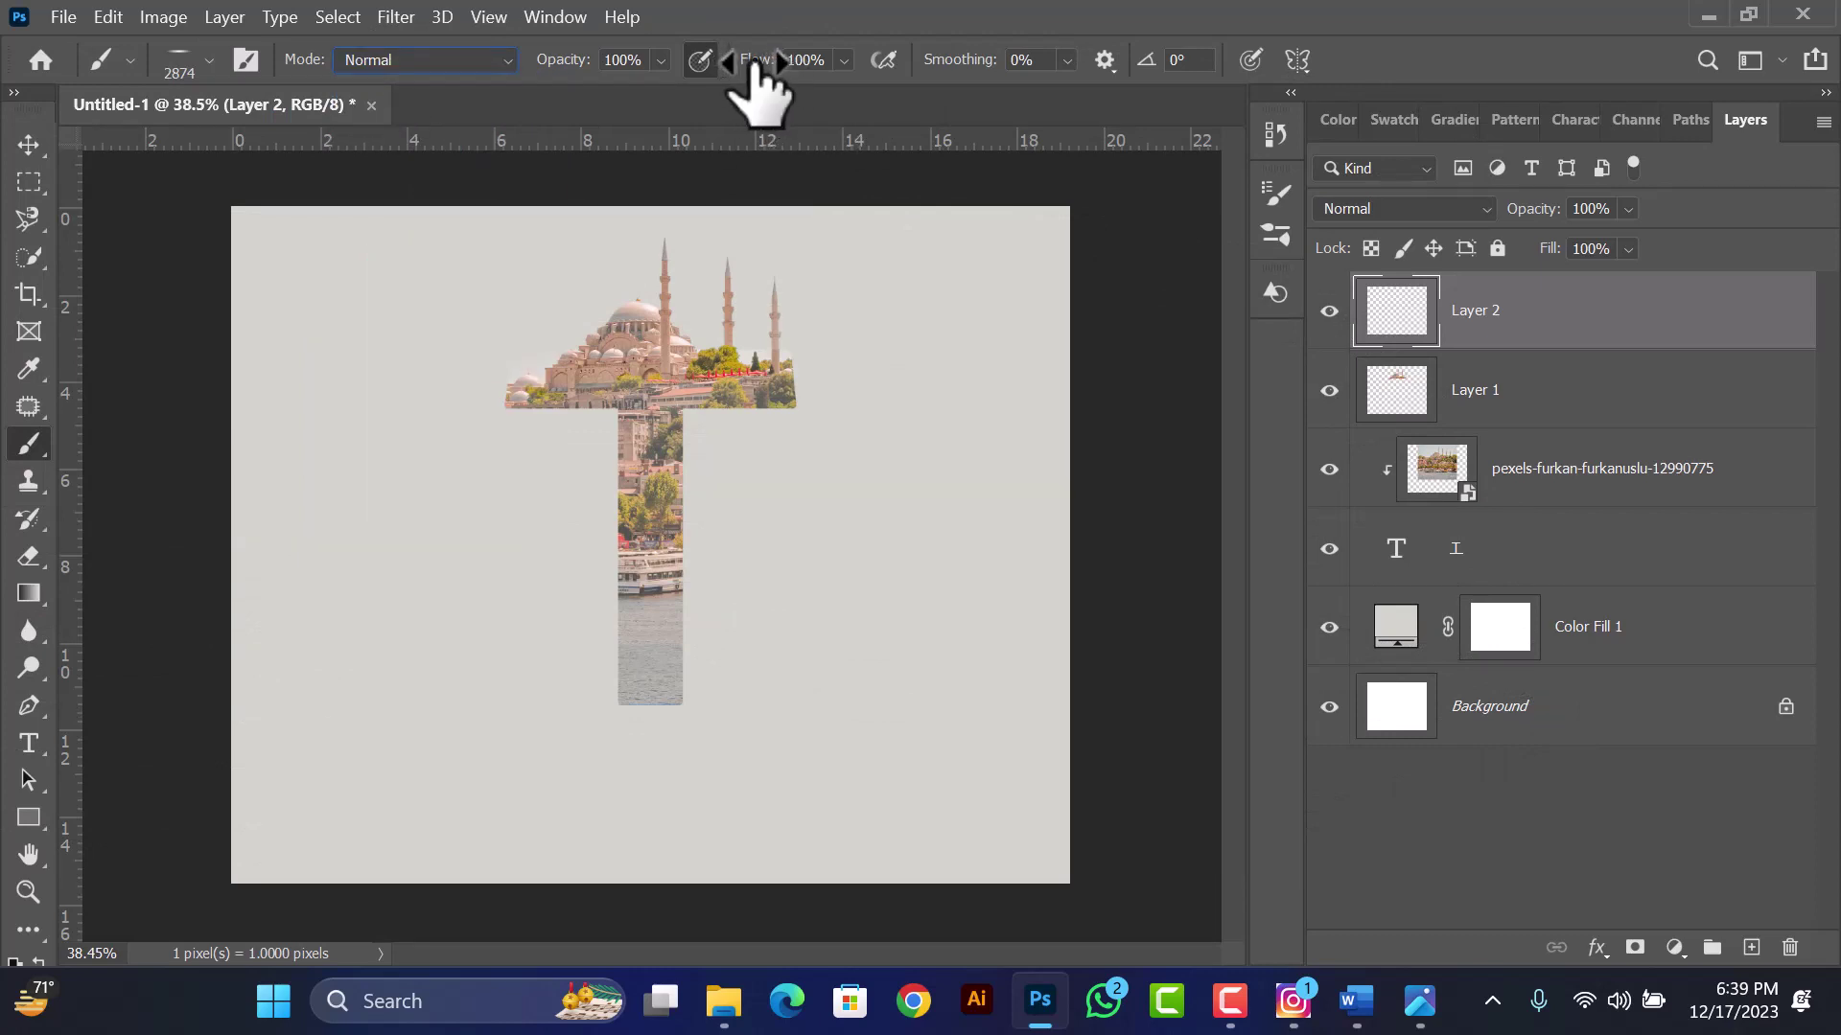
pyautogui.moveTo(754, 61); pyautogui.dragTo(711, 61)
pyautogui.moveTo(565, 60); pyautogui.dragTo(524, 60)
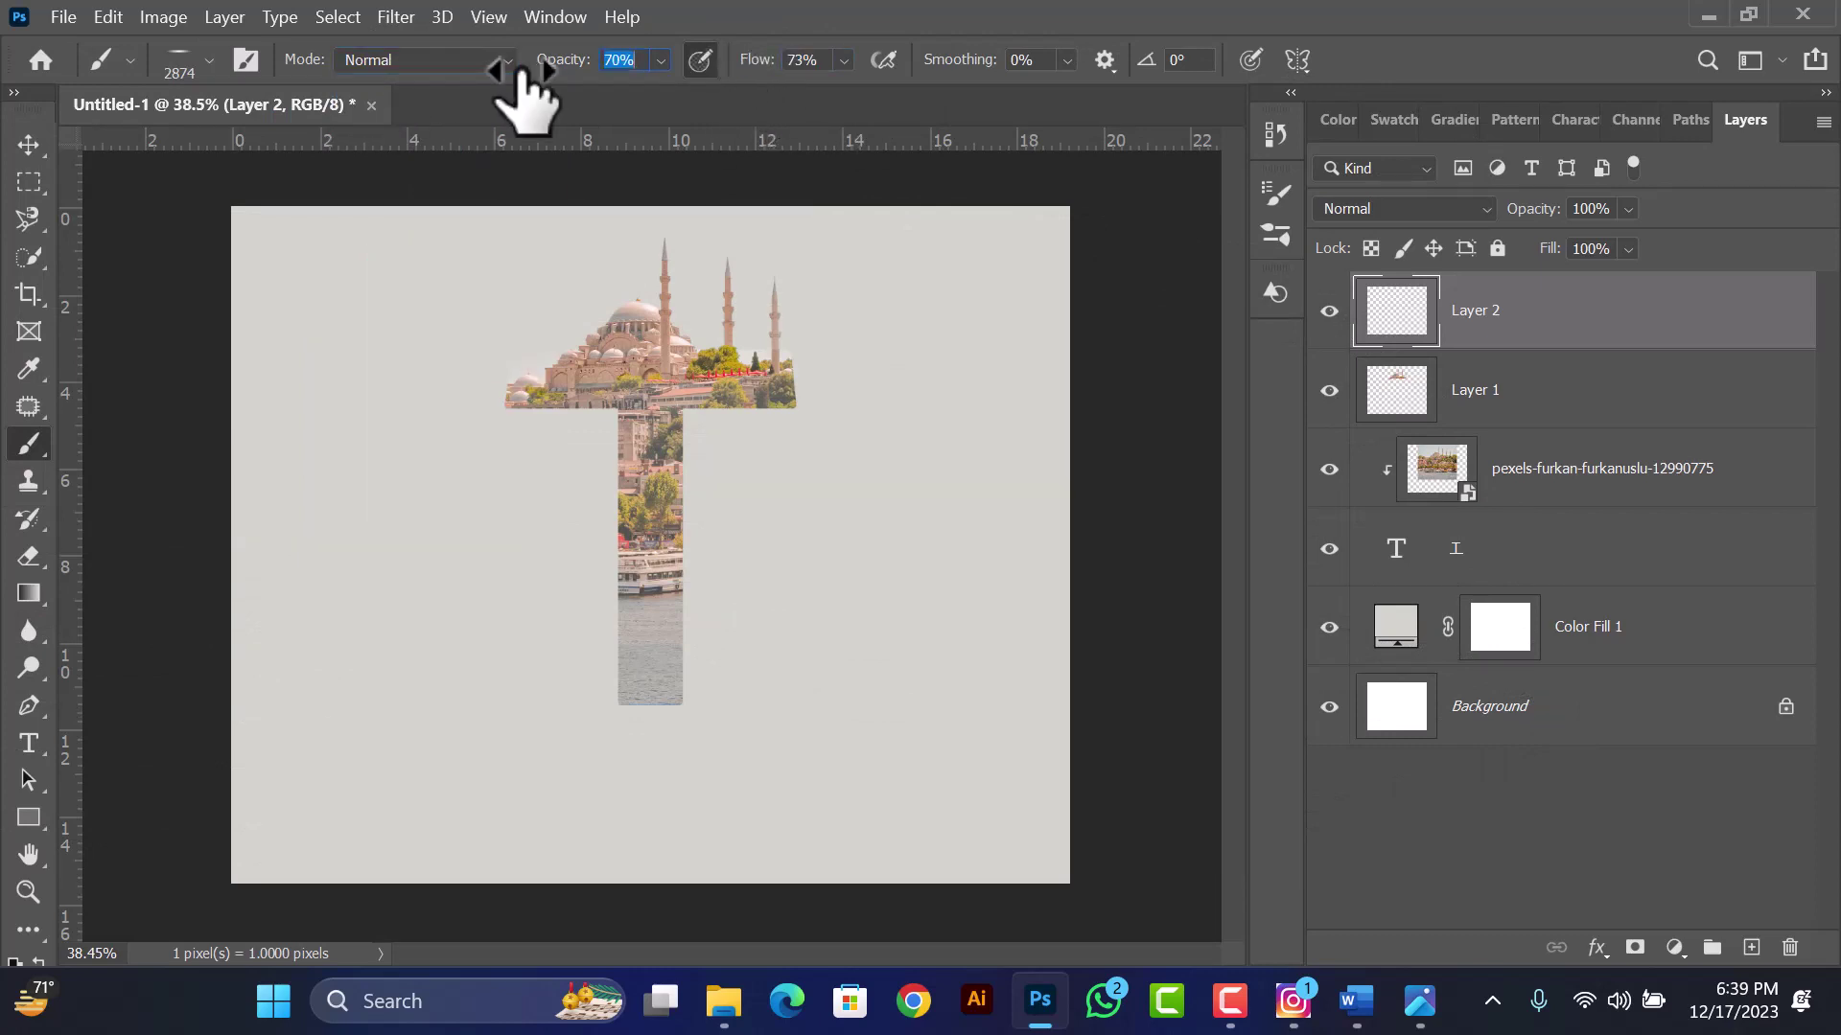
pyautogui.press('v')
pyautogui.click(1338, 119)
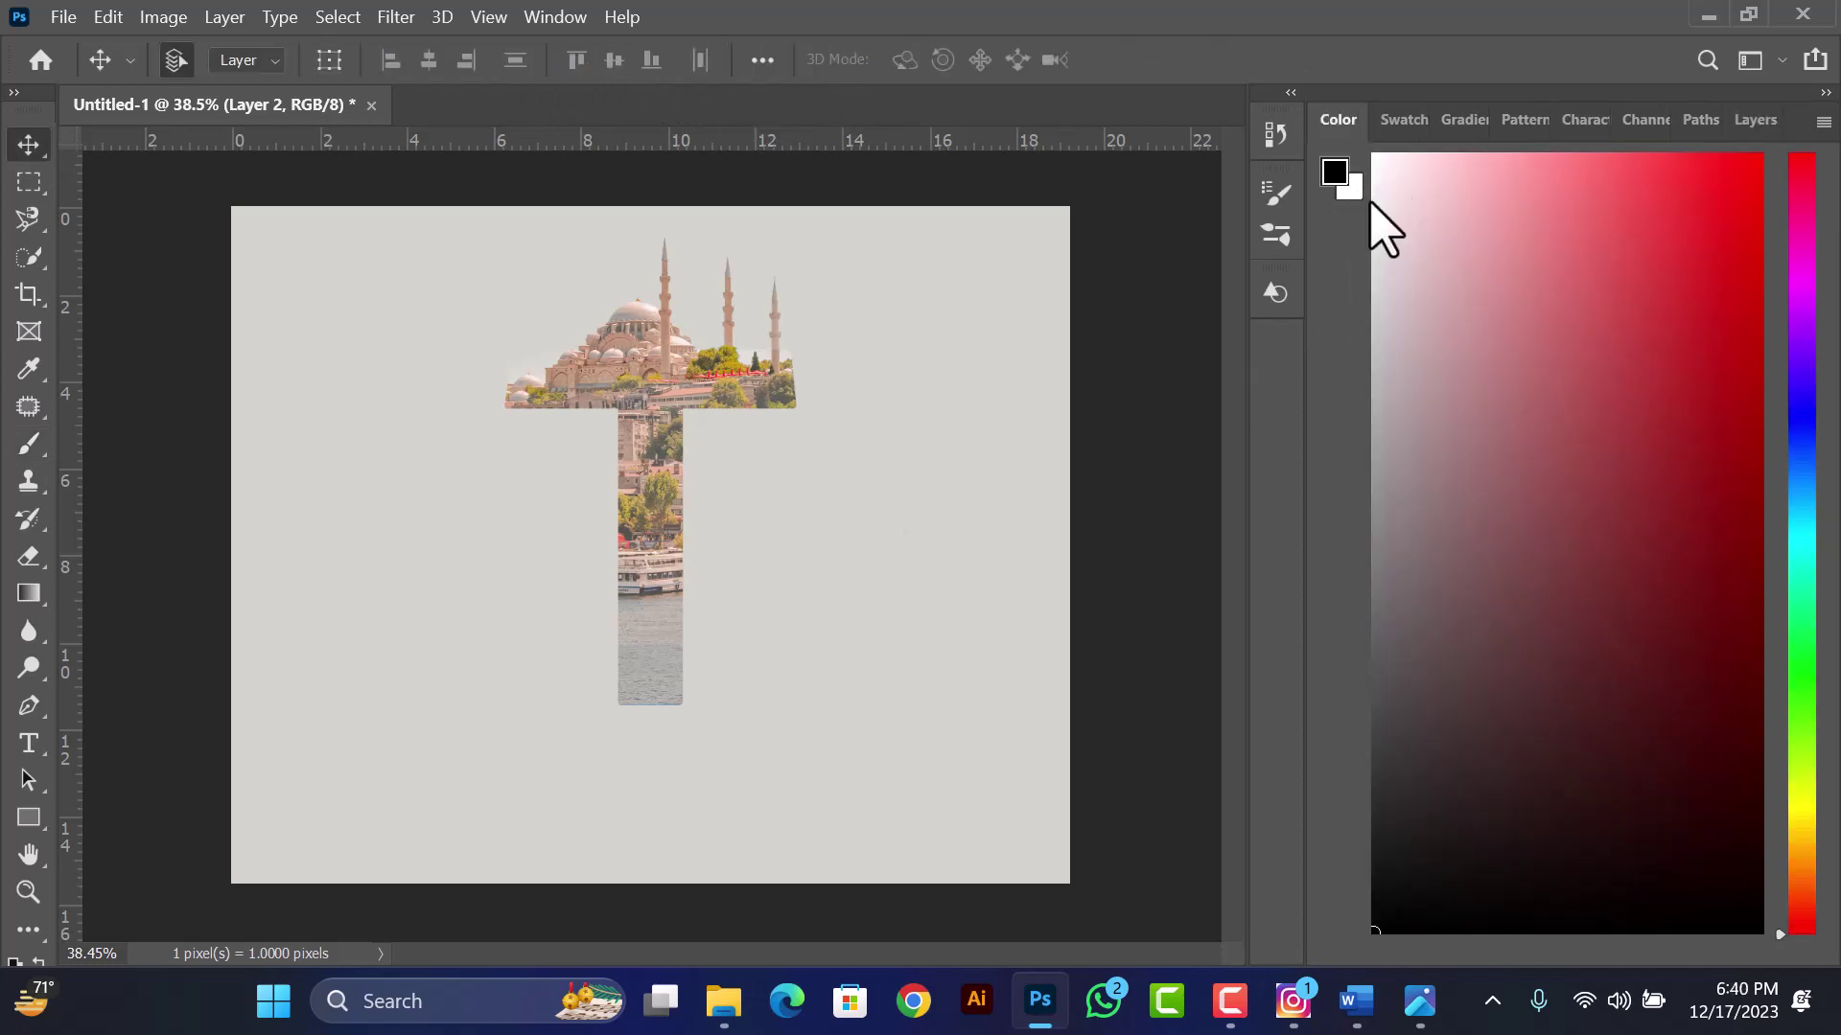
# - Paint a soft dark shadow below the T on Layer 2, set 83% opacity, and start stretching it
pyautogui.press('b')
pyautogui.click(131, 59)
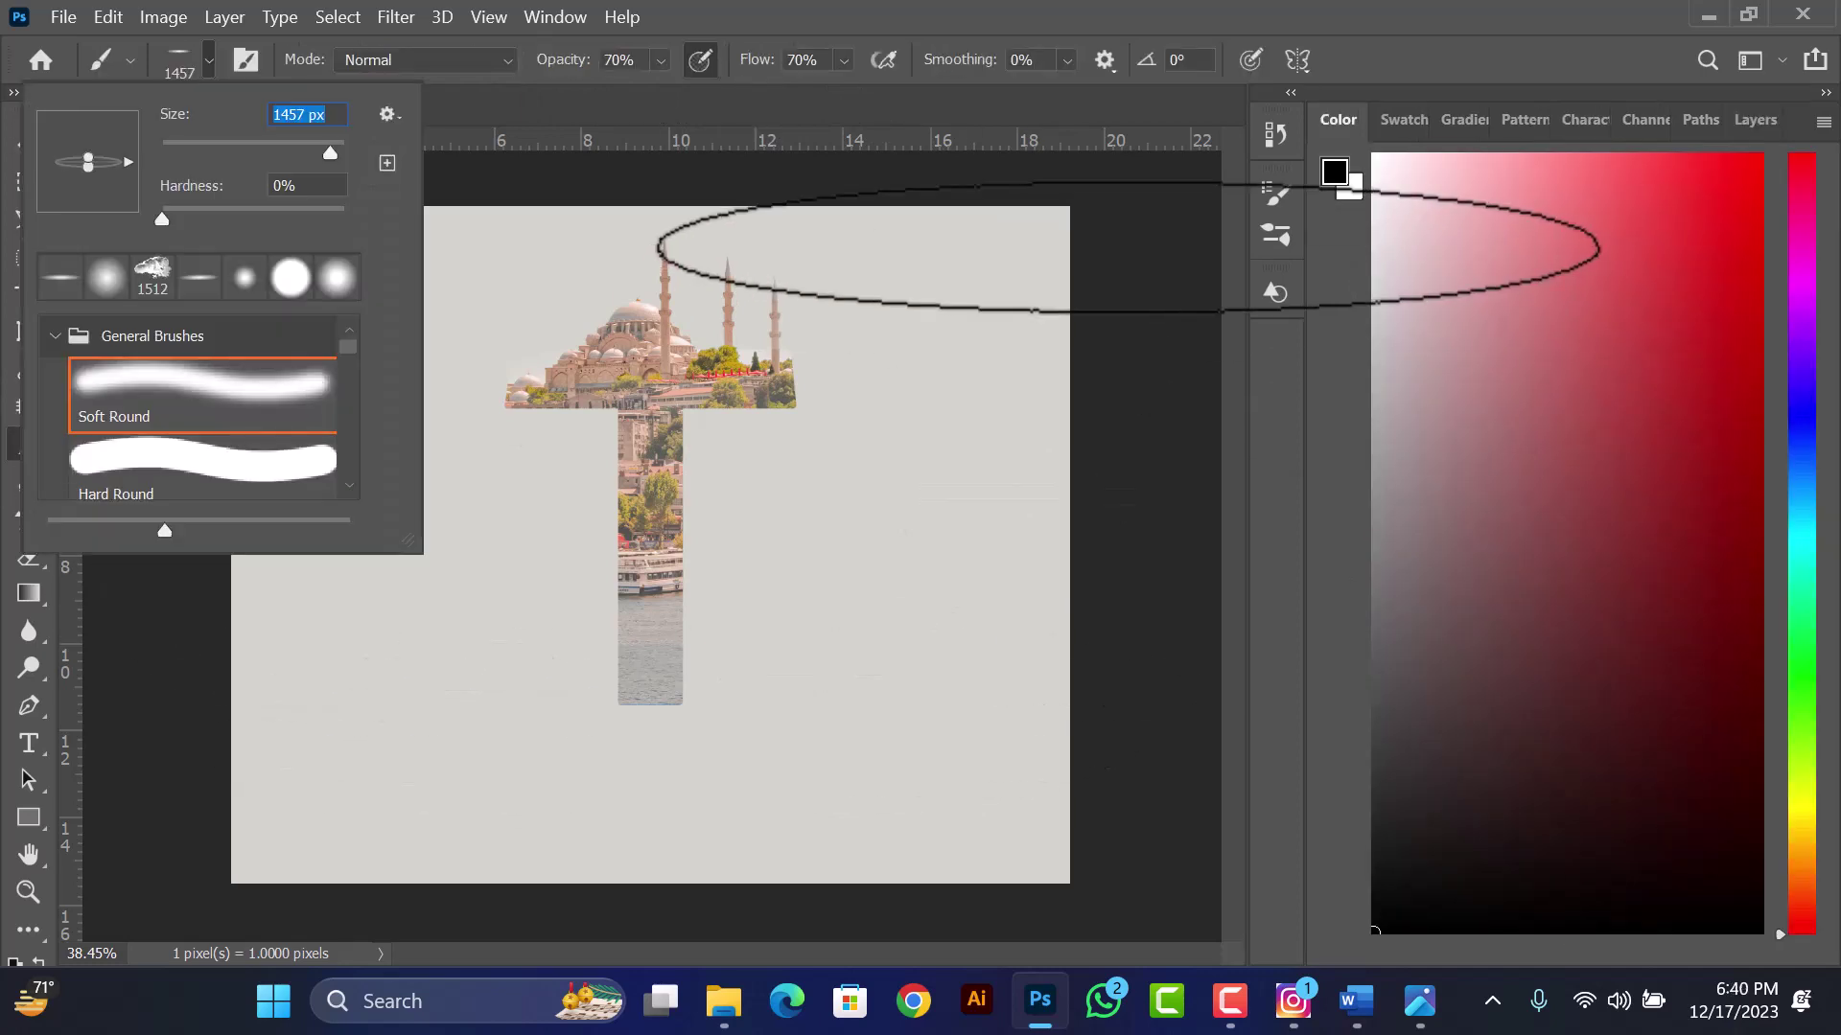
pyautogui.click(674, 755)
pyautogui.moveTo(722, 1000)
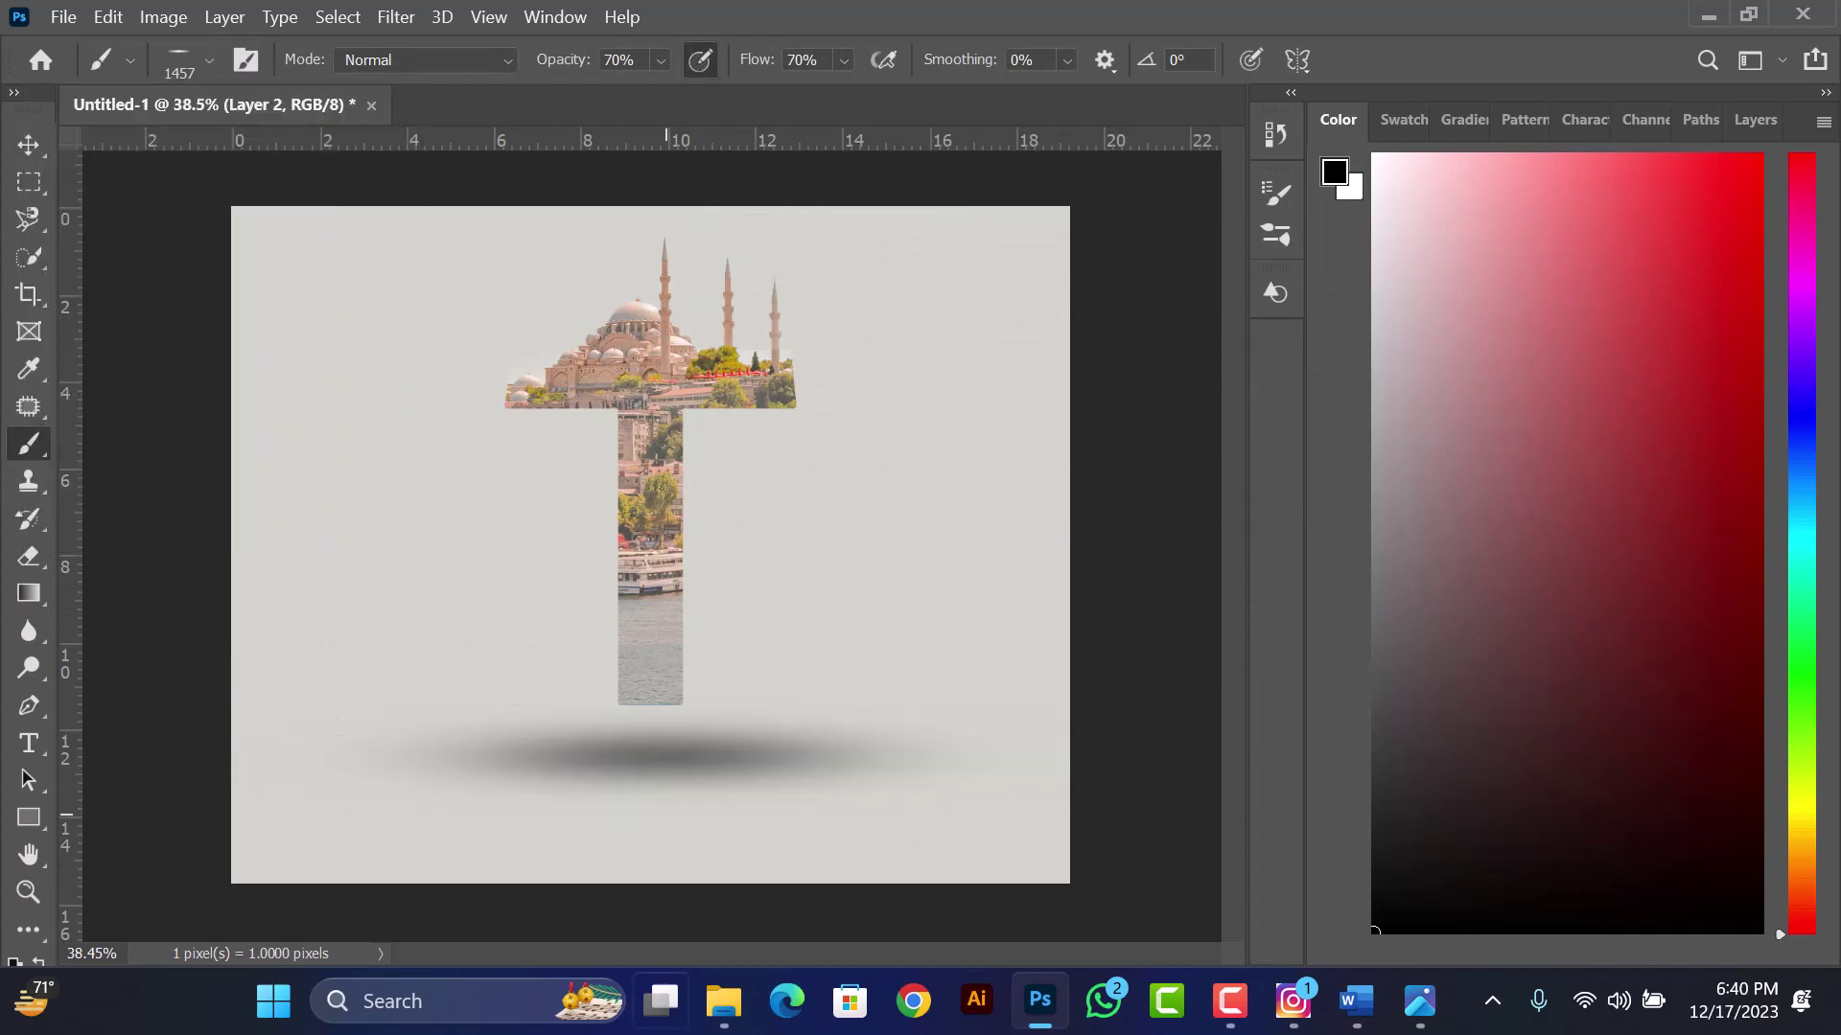
pyautogui.click(29, 146)
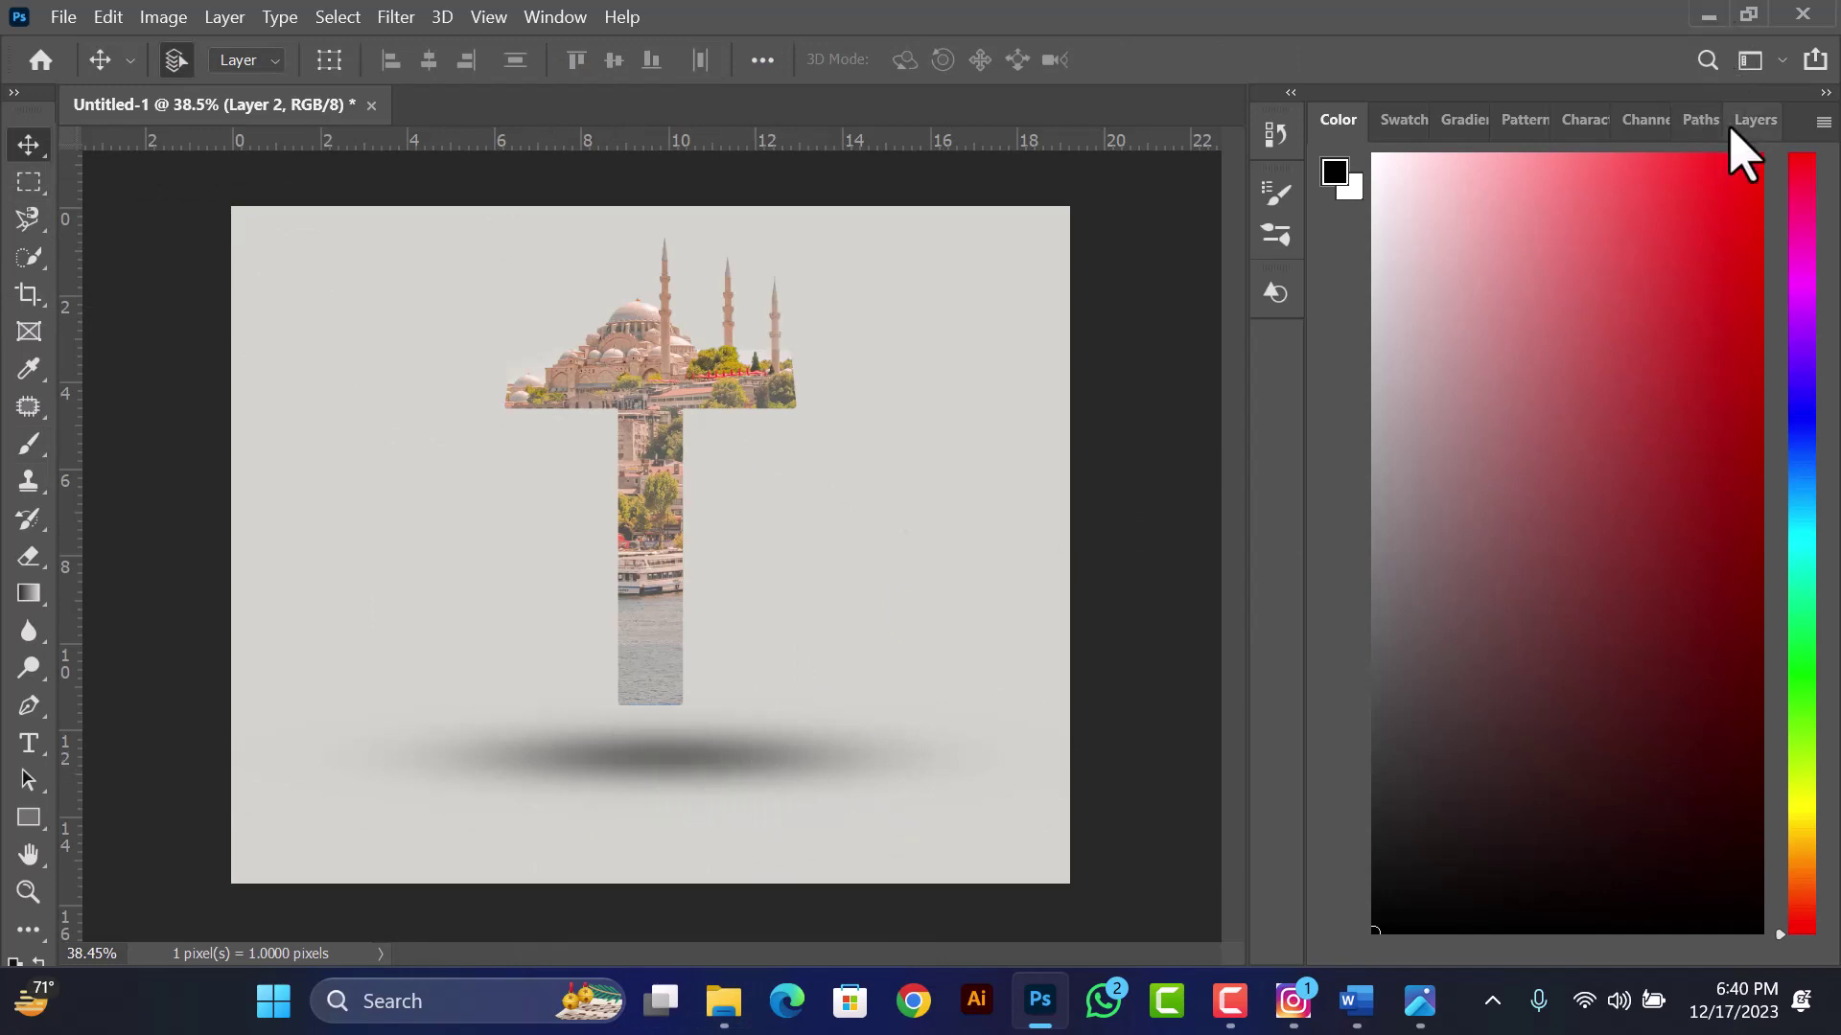
pyautogui.click(1753, 120)
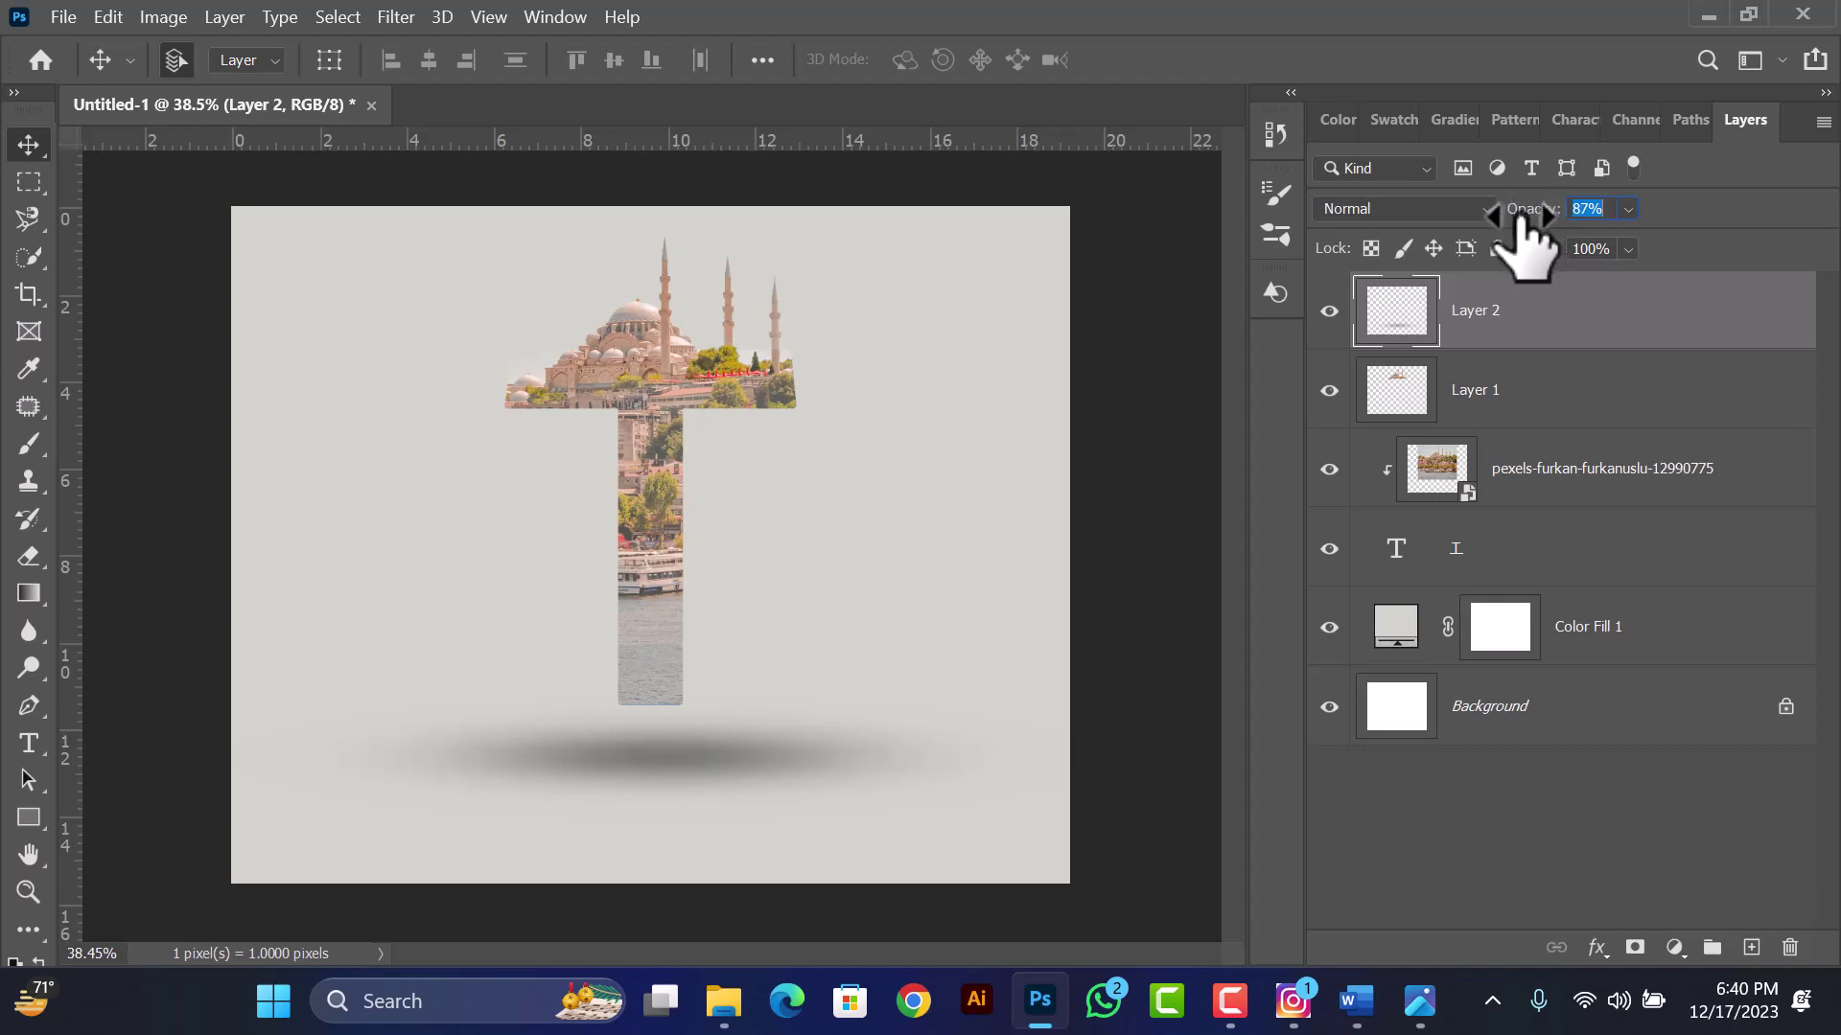
pyautogui.moveTo(1513, 235); pyautogui.dragTo(1524, 235)
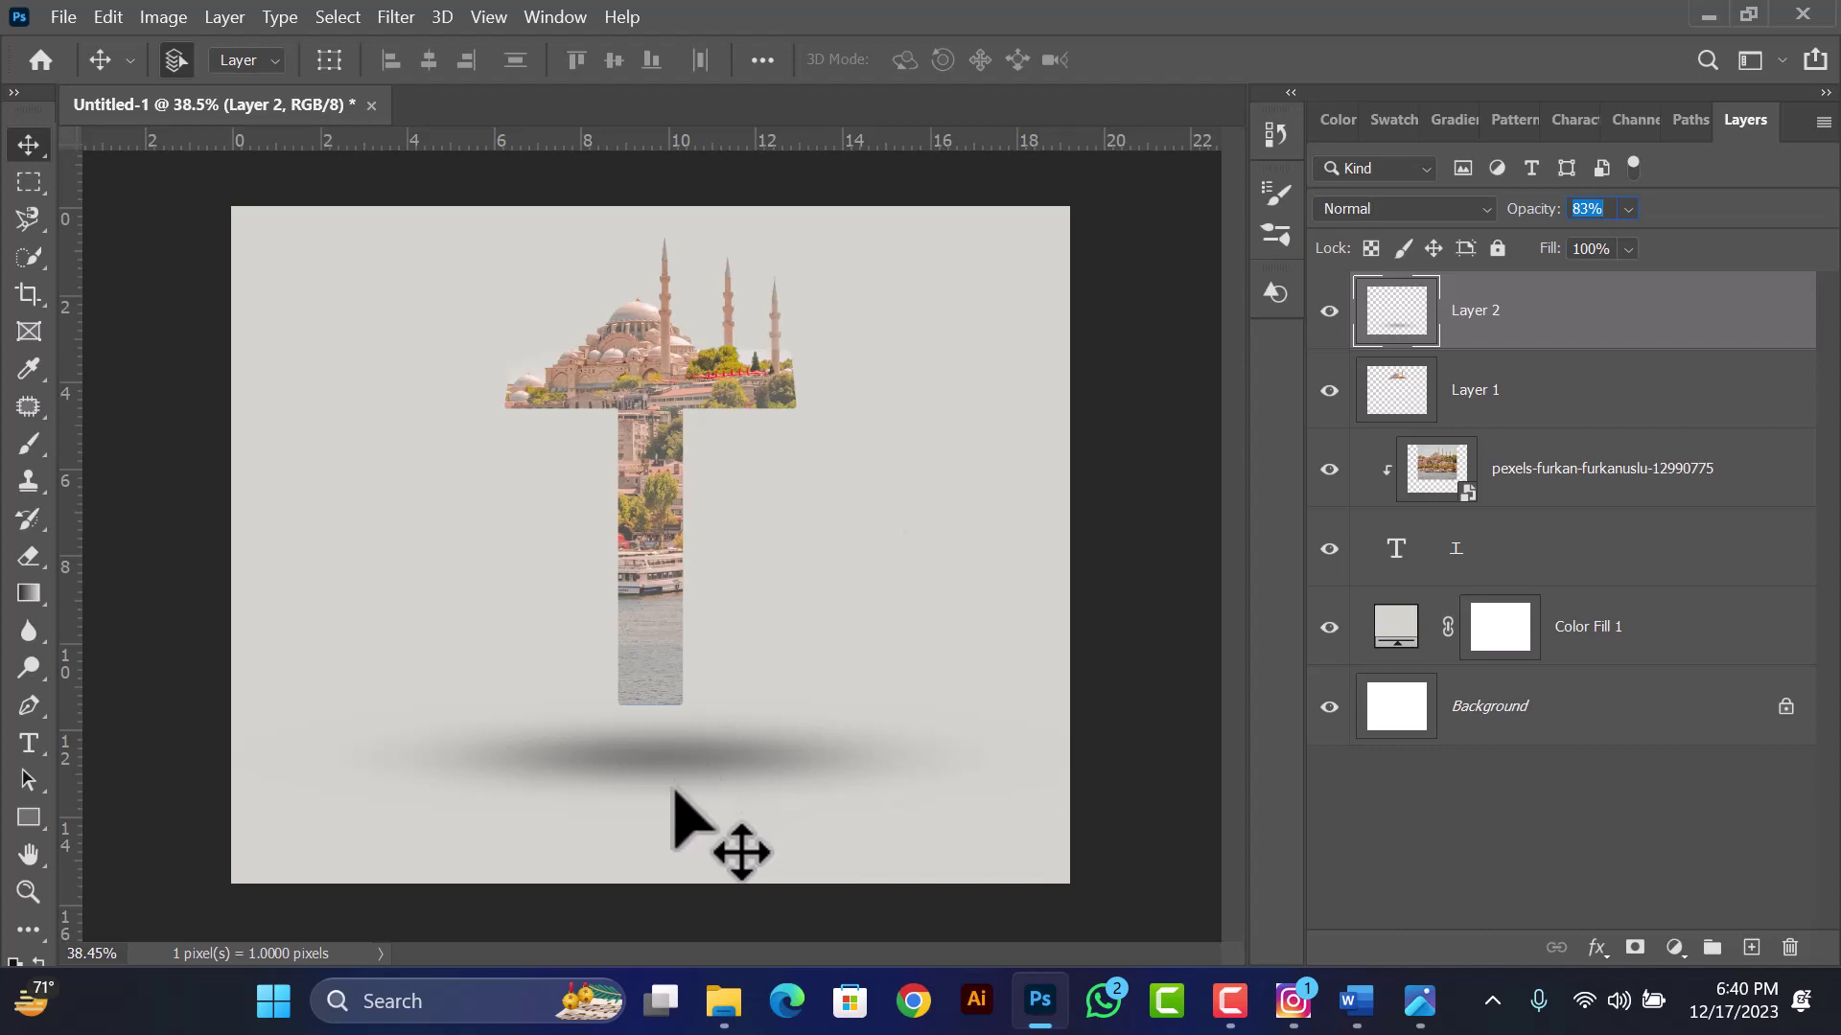
pyautogui.hotkey('ctrl', 't')
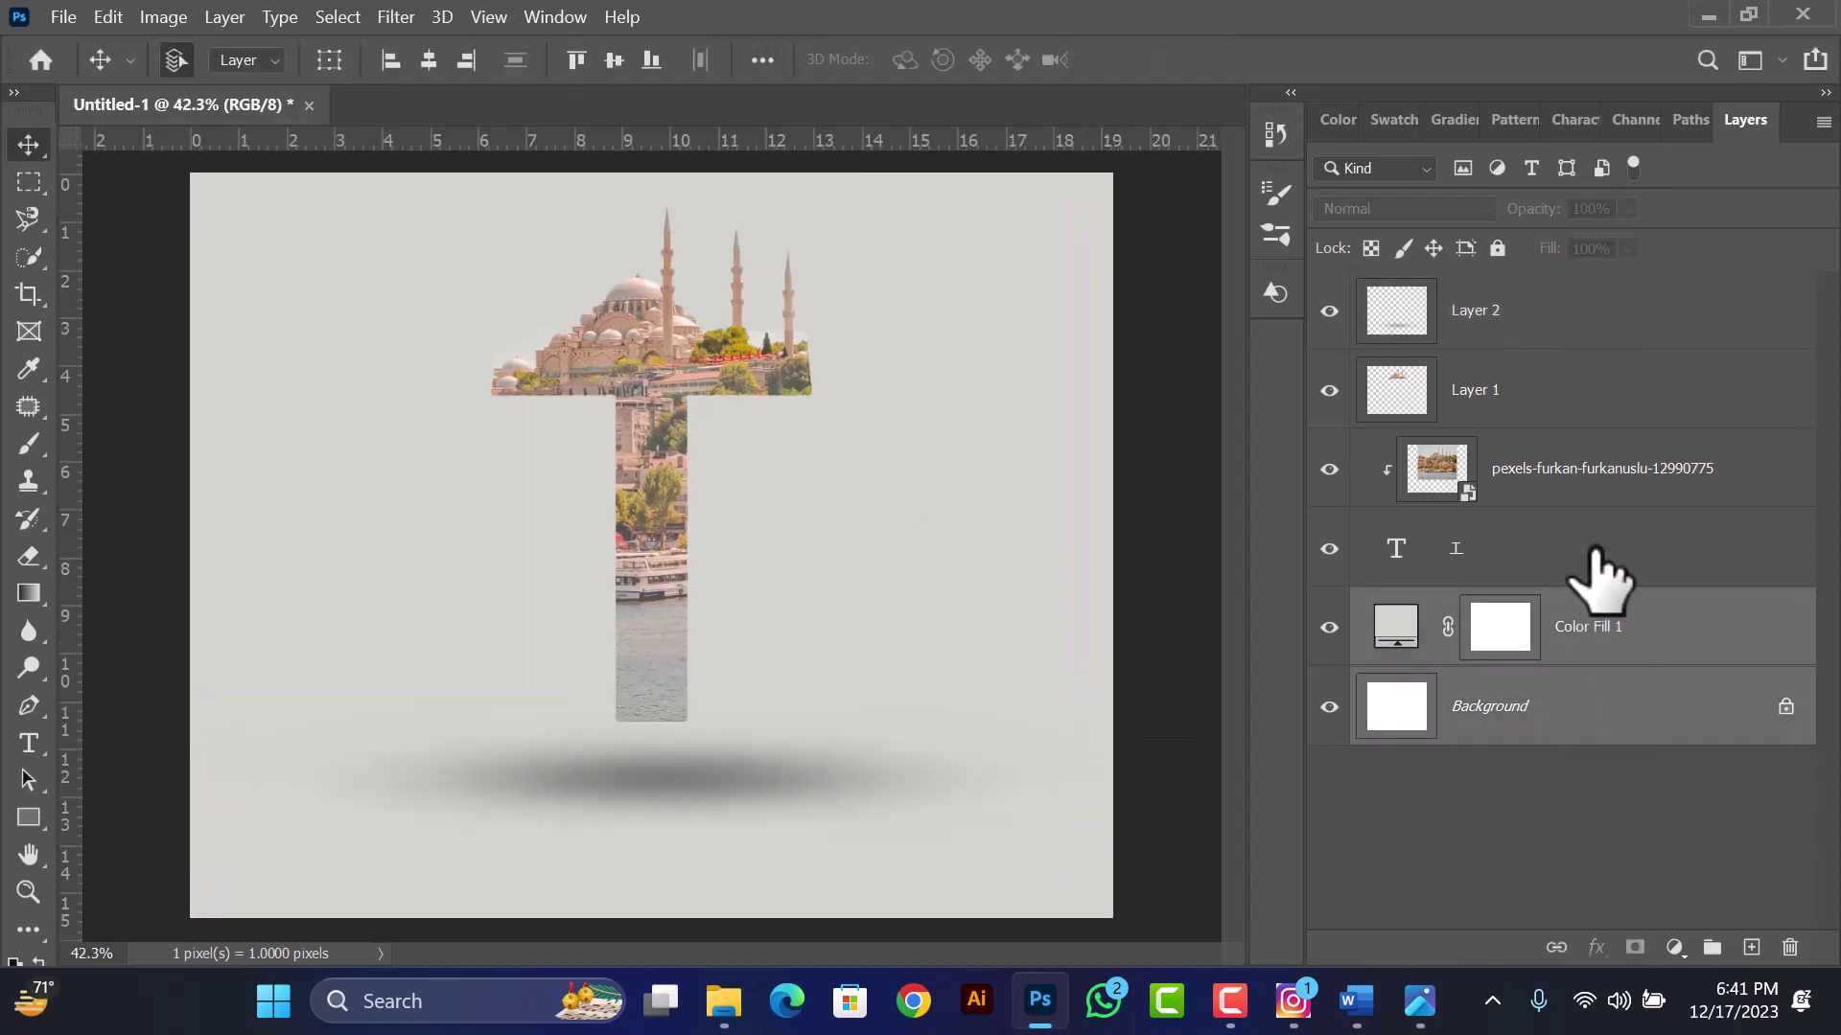
# - Lock the Color Fill 1 layer and nudge the T, photo and shadow upward
pyautogui.click(1497, 249)
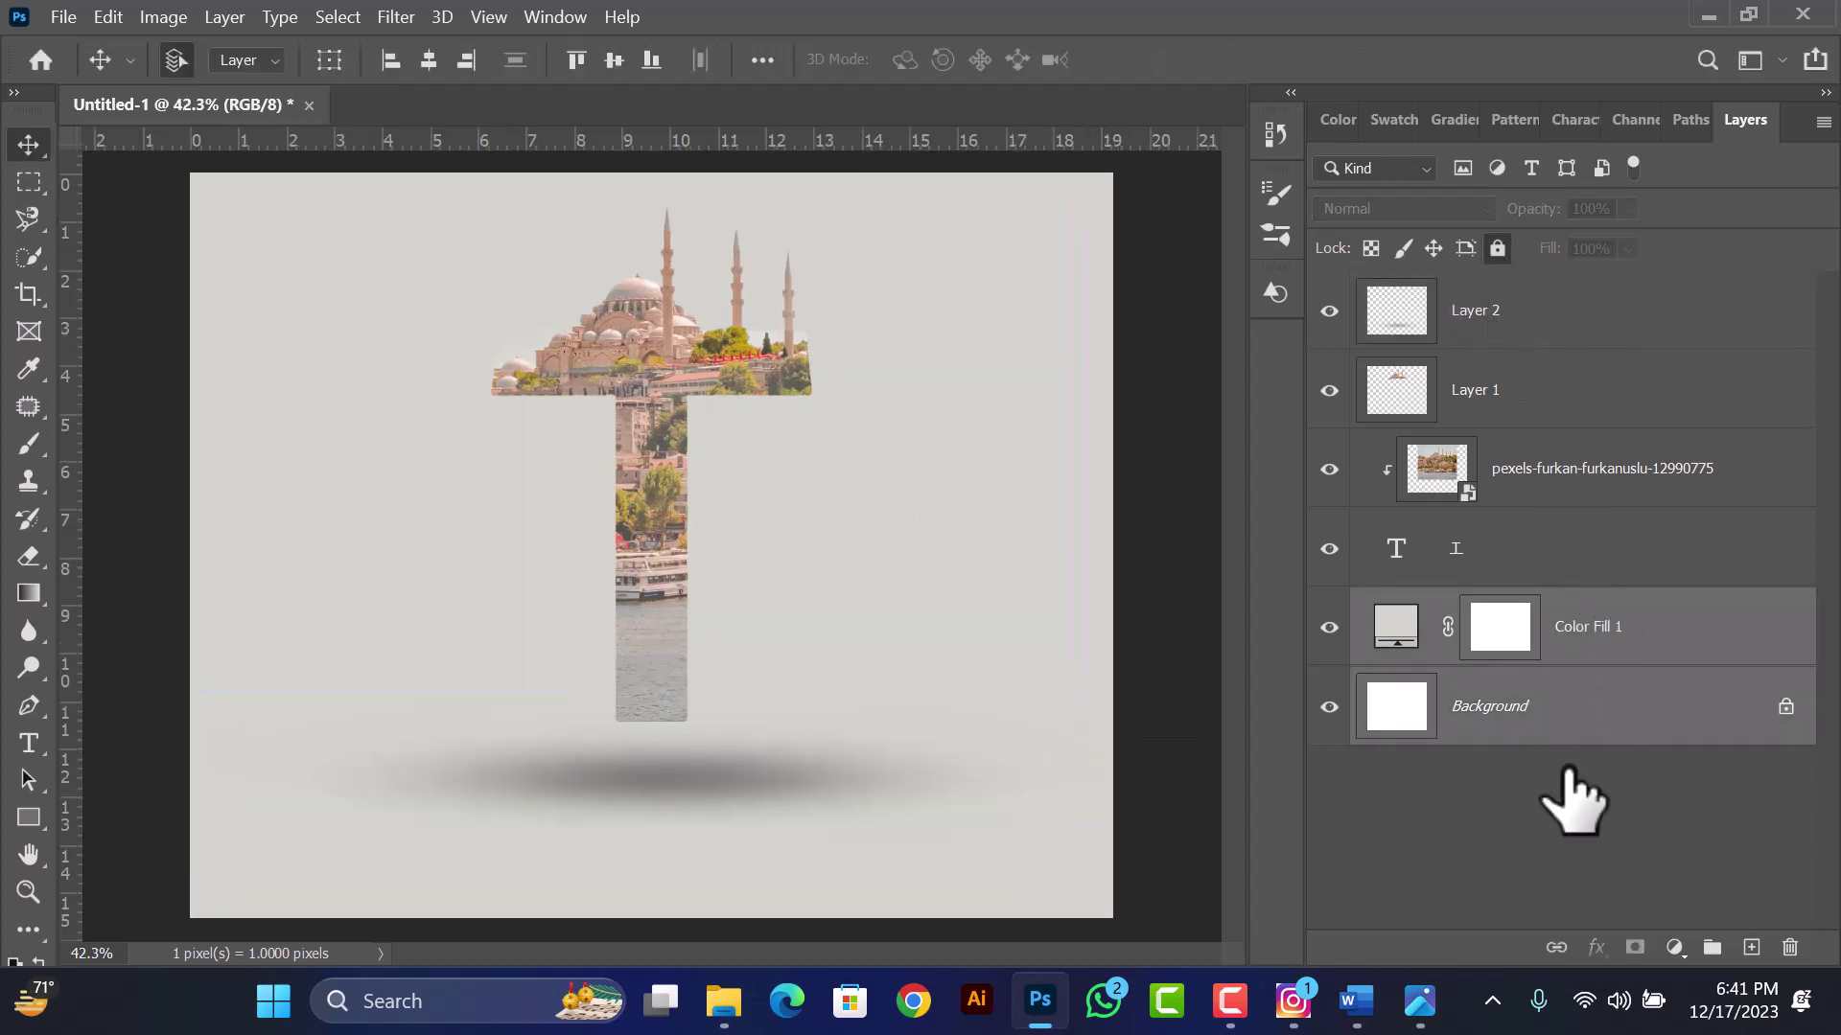
pyautogui.click(1585, 844)
pyautogui.moveTo(362, 209); pyautogui.dragTo(961, 823)
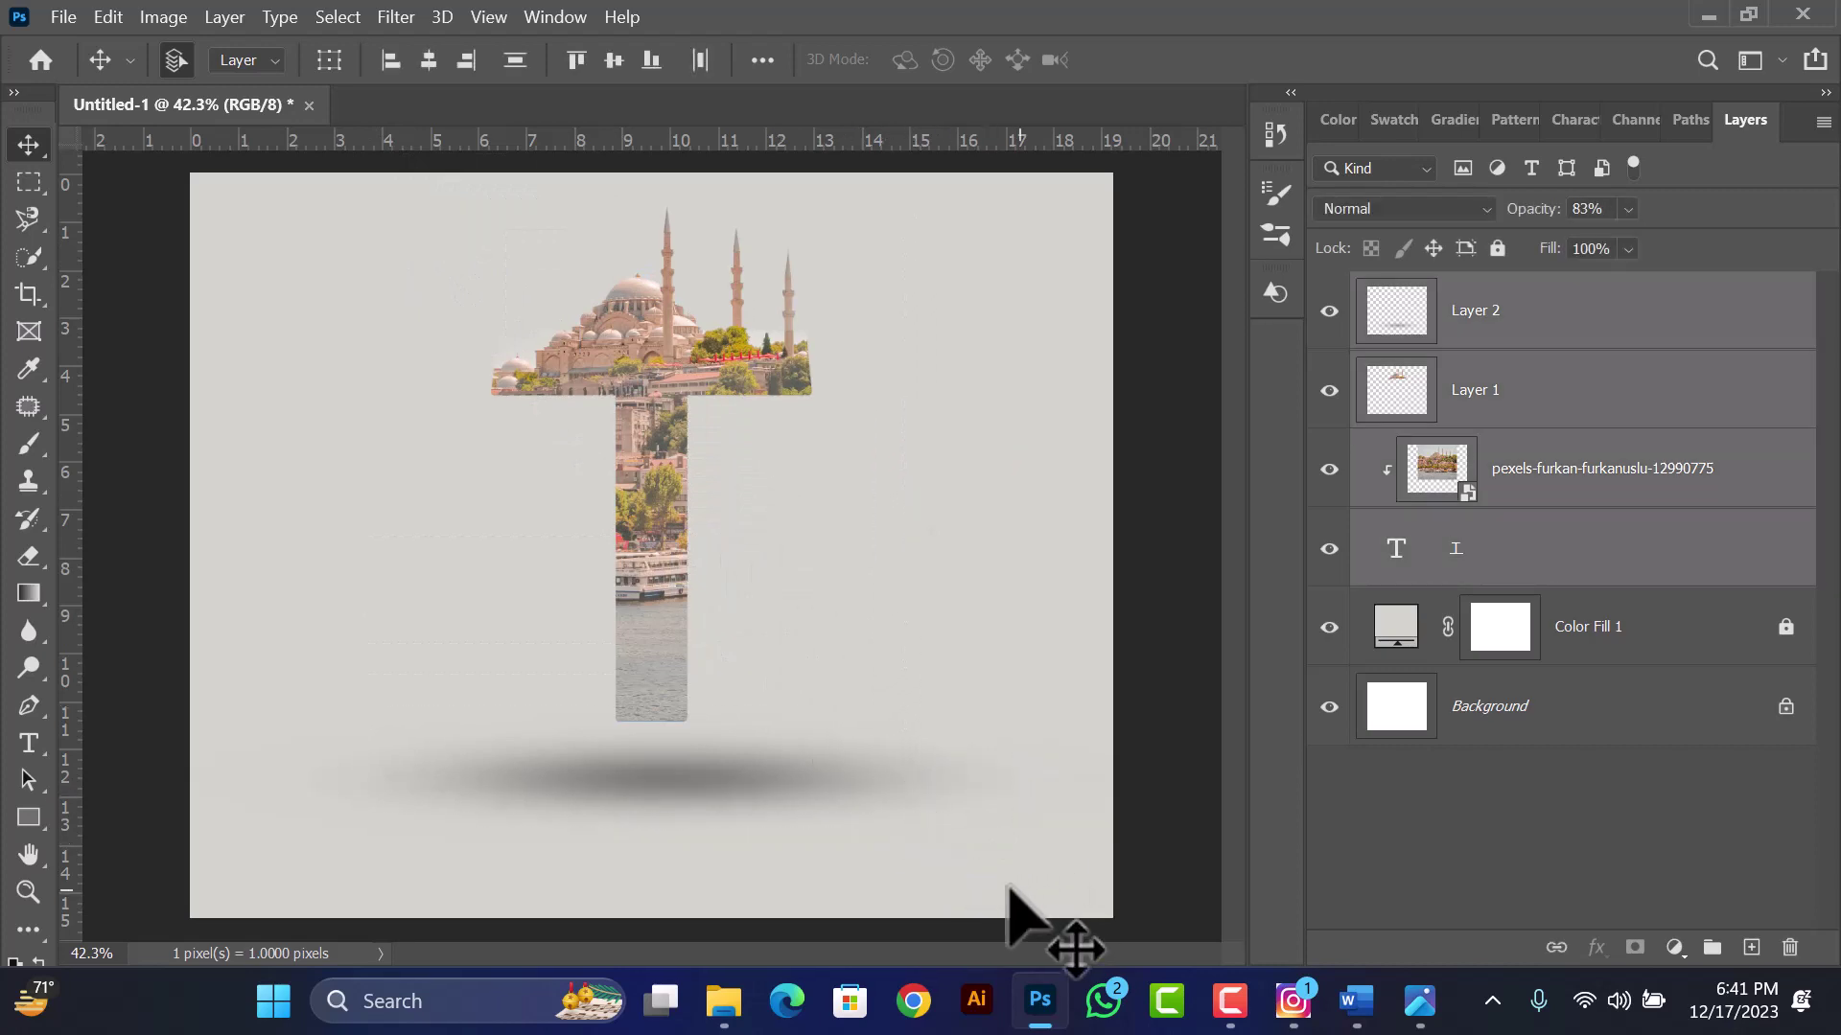
pyautogui.hotkey('shift', 'Up')
pyautogui.hotkey('shift', 'Up')
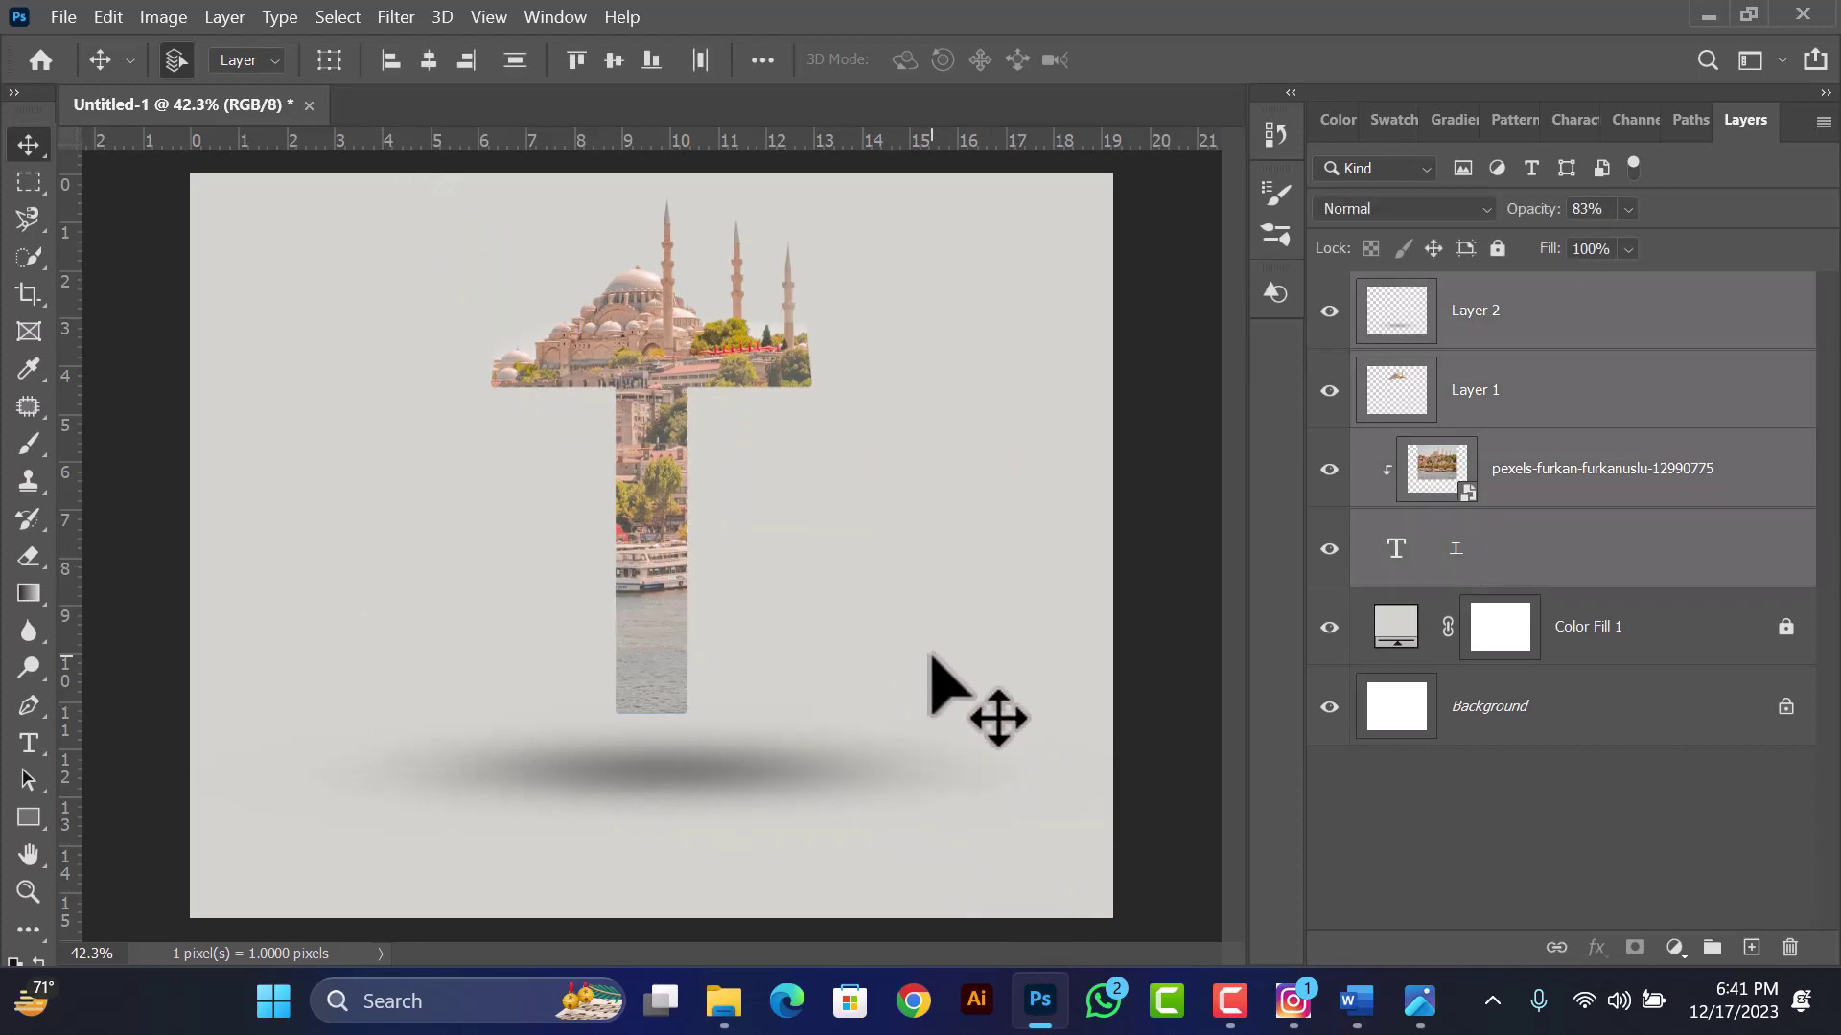
pyautogui.hotkey('shift', 'Up')
pyautogui.click(928, 654)
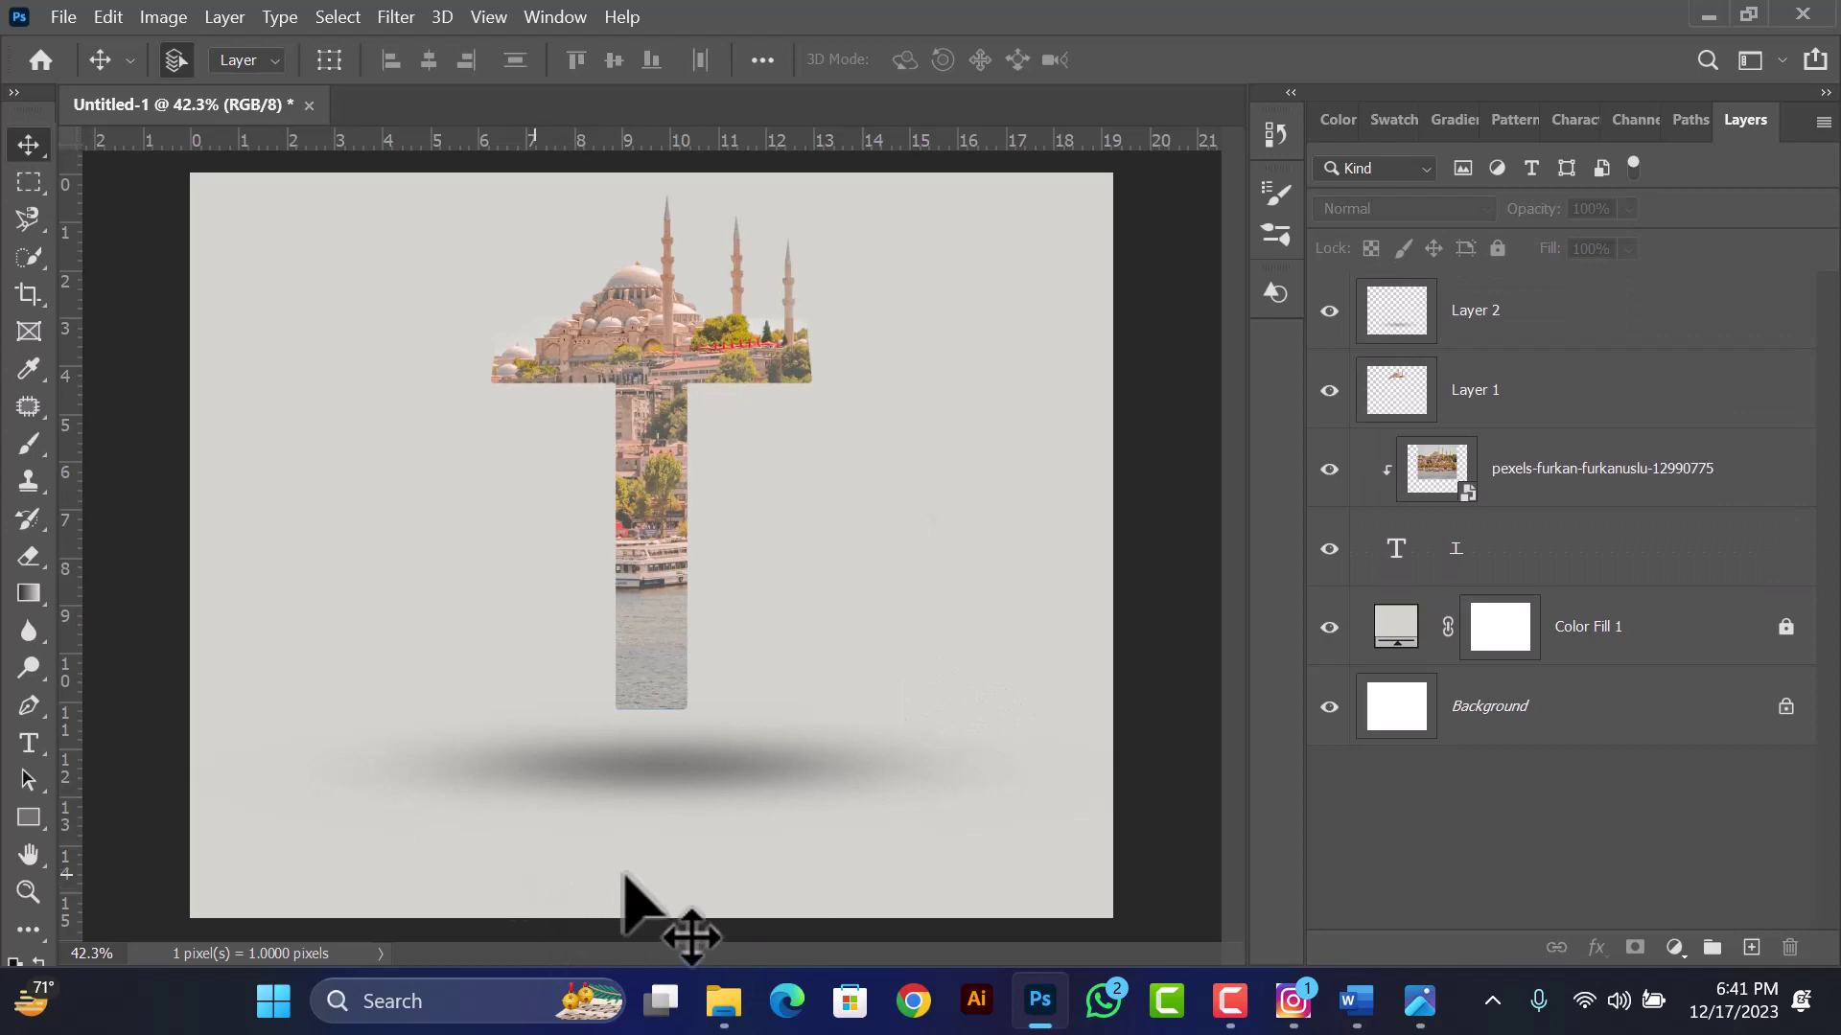
# - Add a bold black TURKEY caption below the shadow and move it toward centre
pyautogui.click(1501, 326)
pyautogui.click(28, 743)
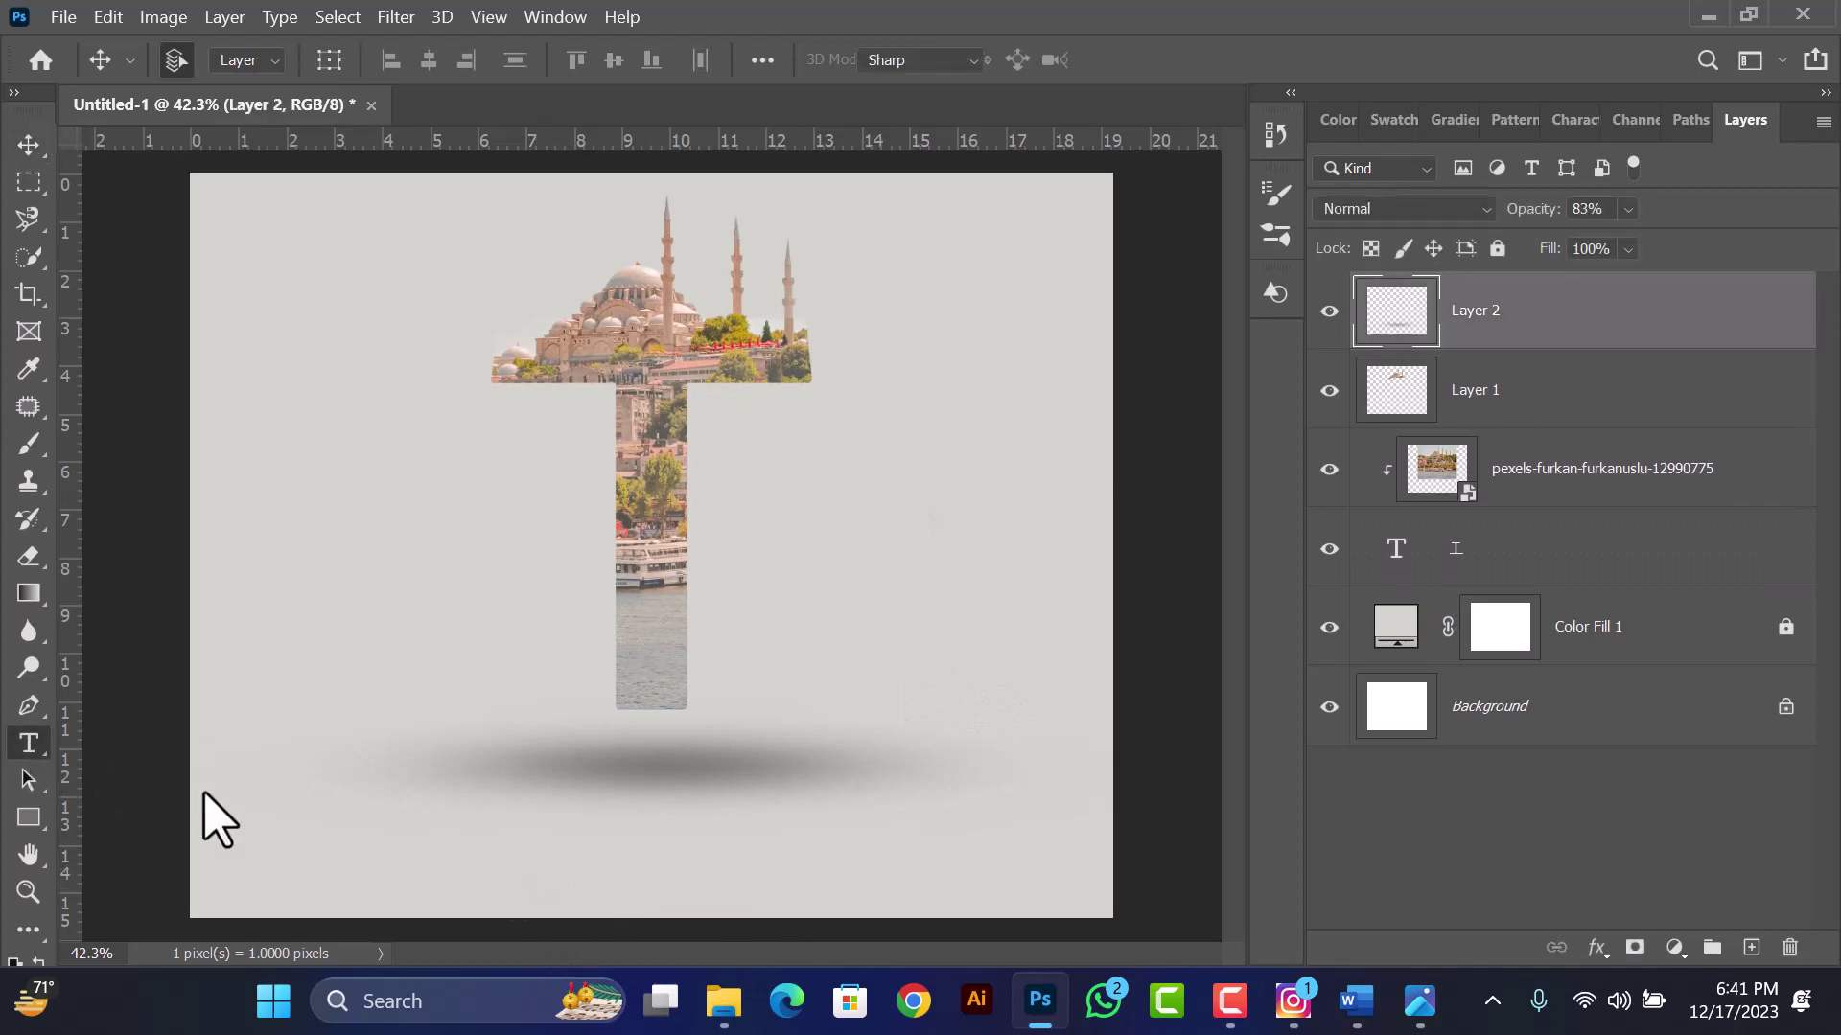
pyautogui.click(543, 891)
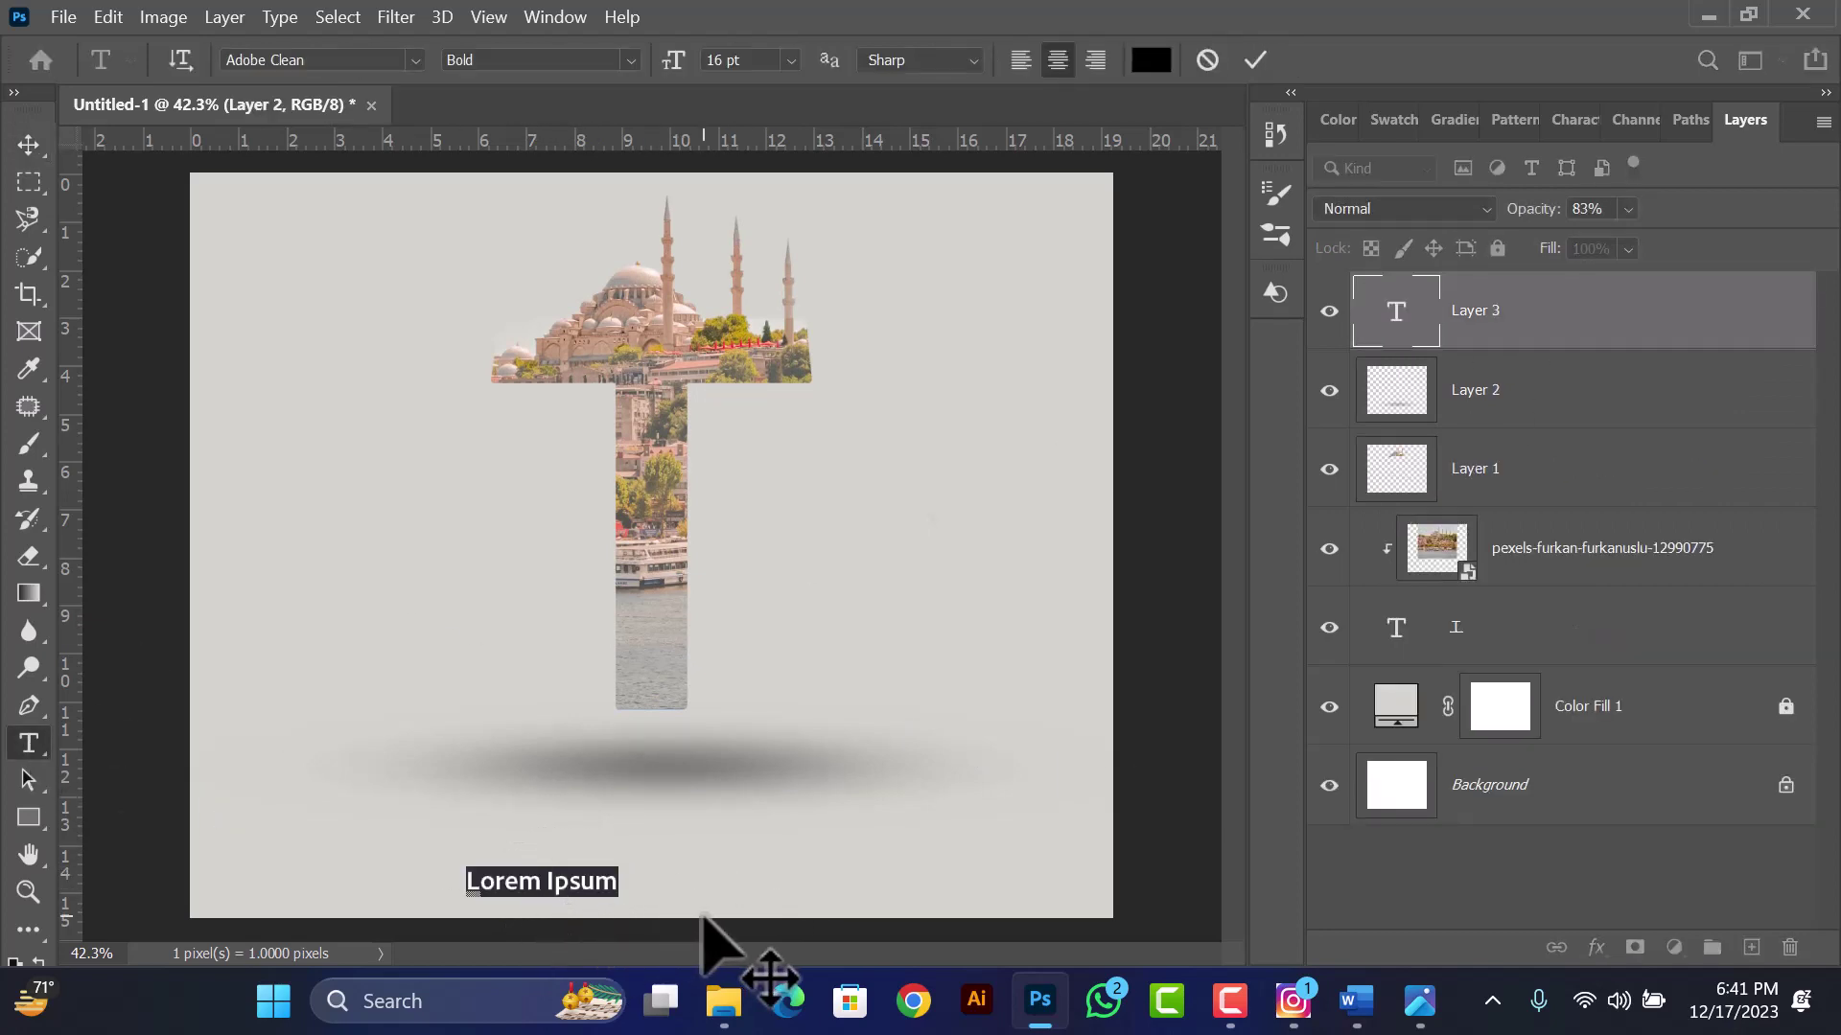
pyautogui.hotkey('ctrl', 'Return')
pyautogui.press('v')
pyautogui.moveTo(562, 870); pyautogui.dragTo(649, 871)
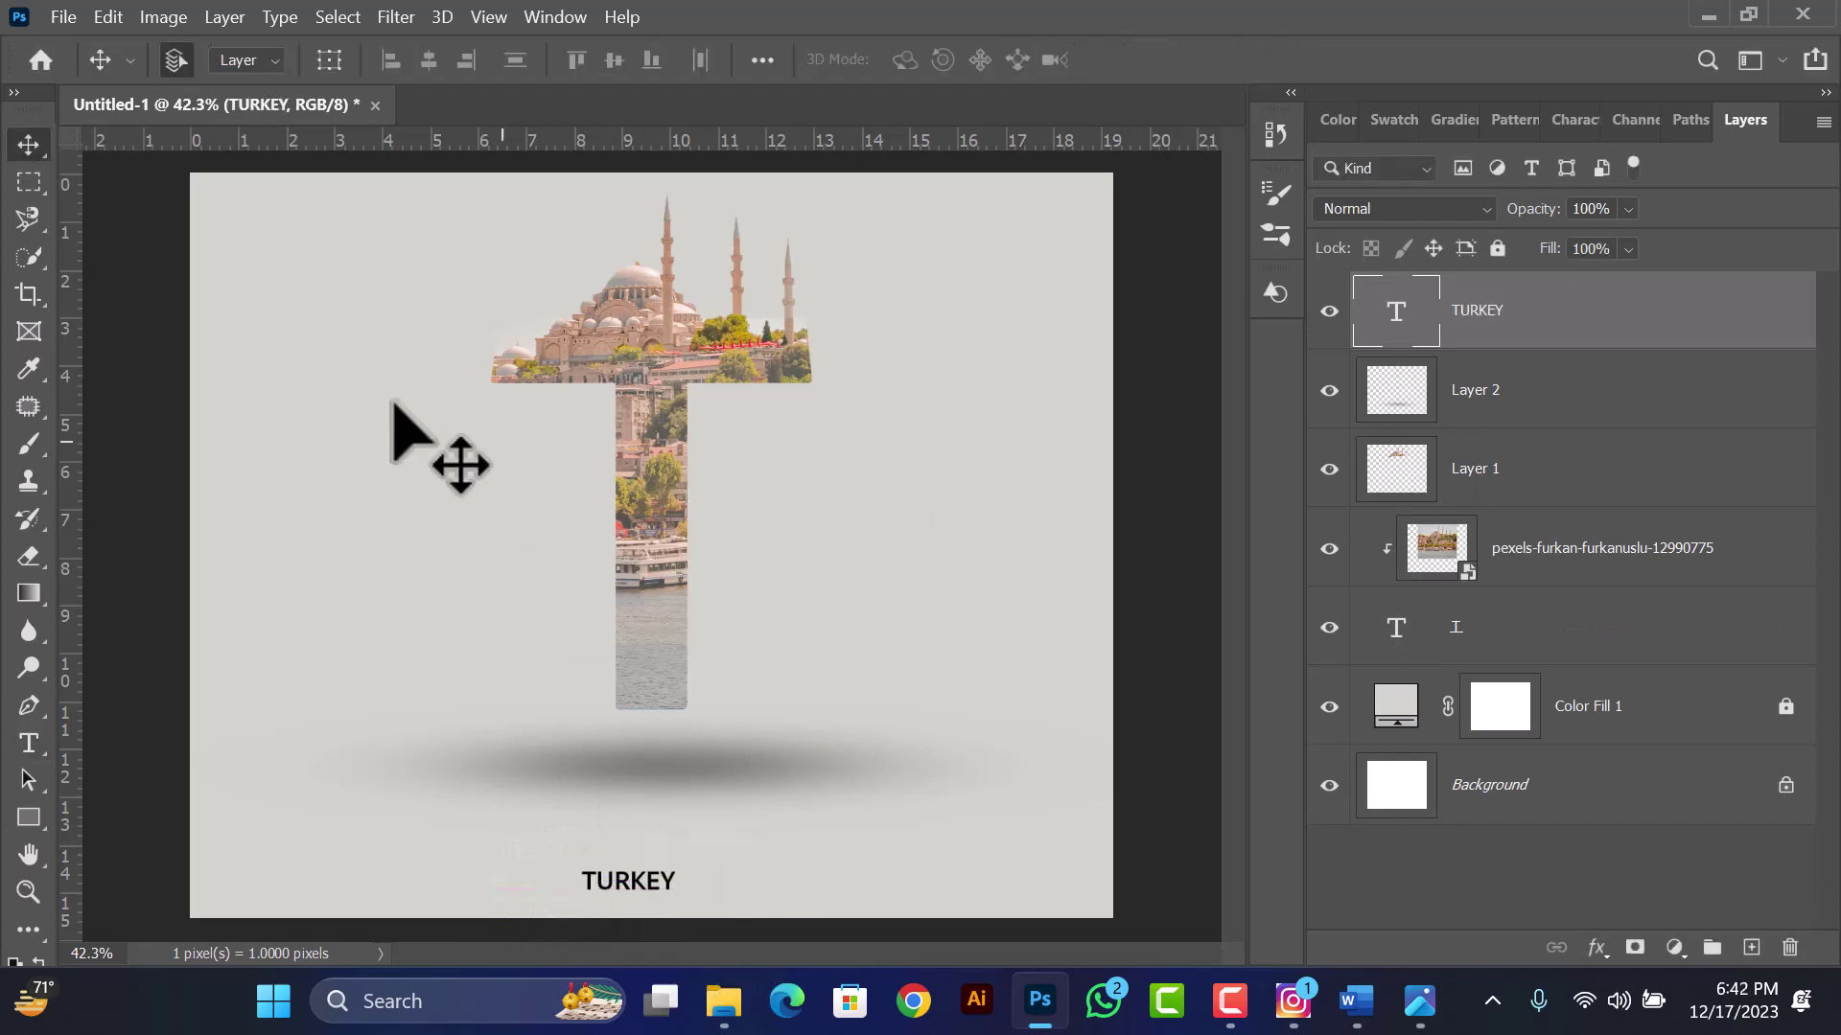
pyautogui.moveTo(322, 218); pyautogui.dragTo(983, 801)
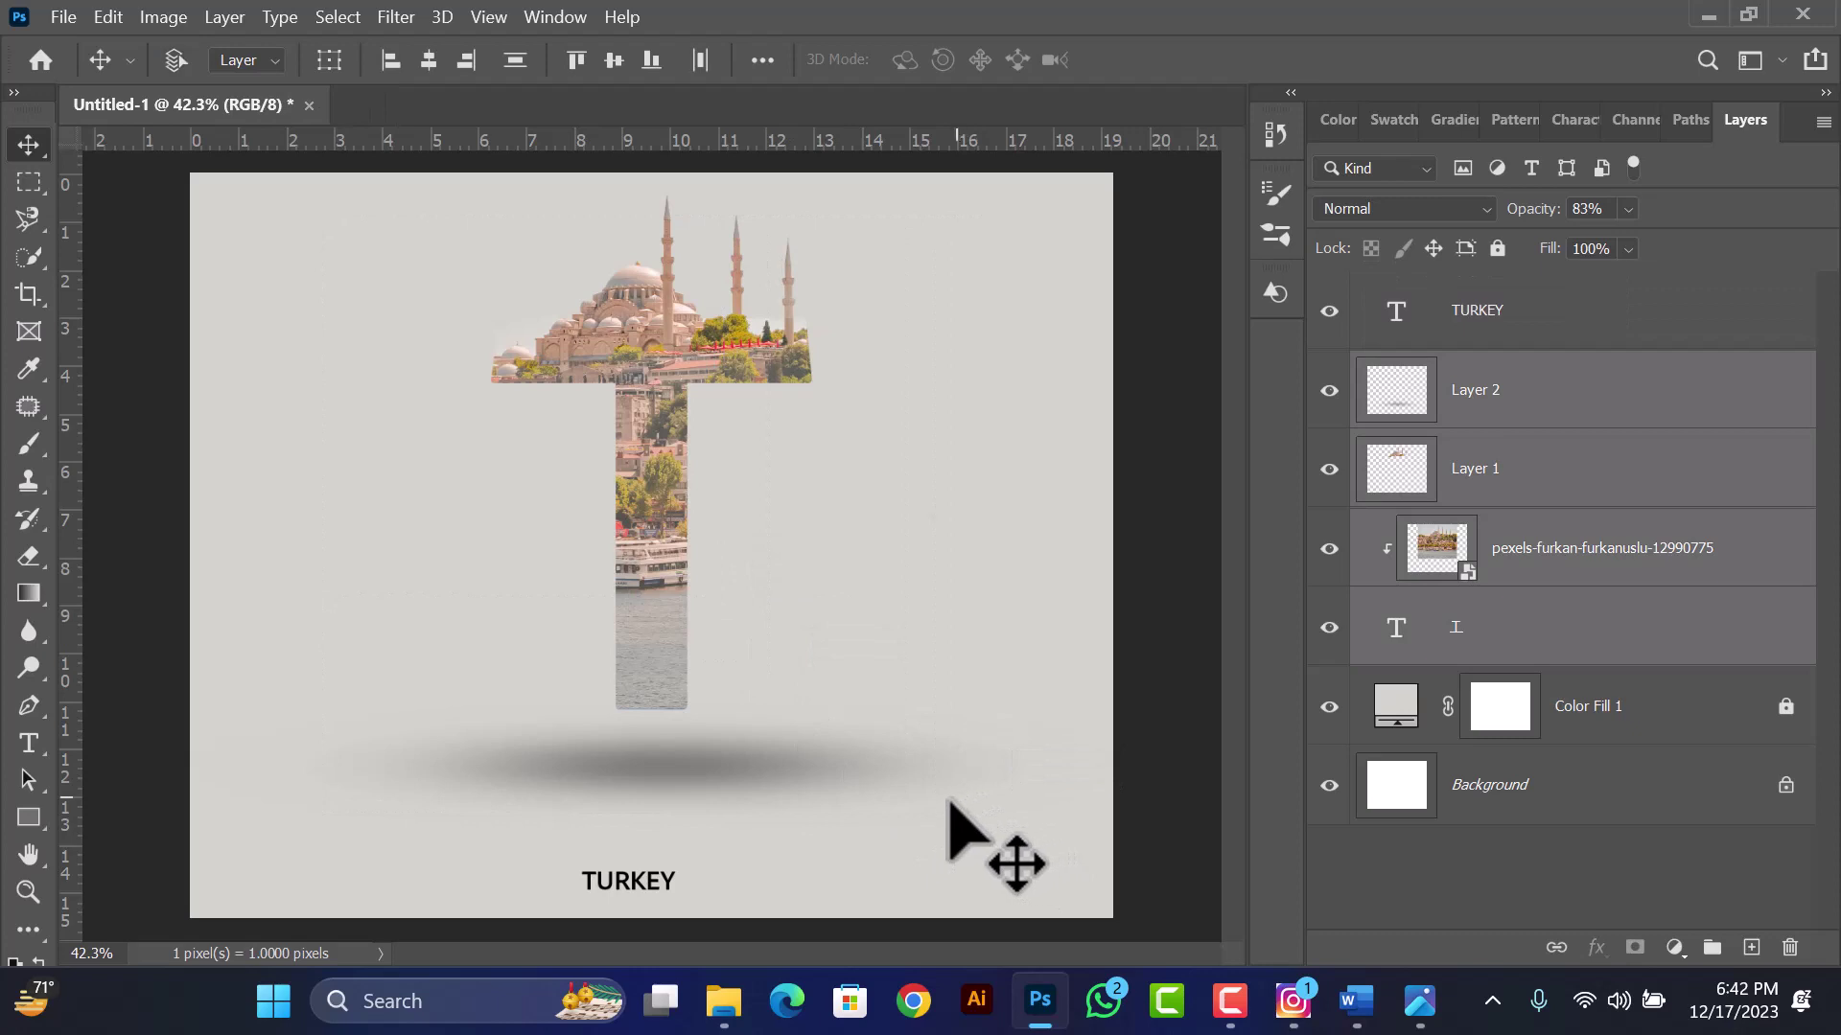
# - Scale the T, mosque and shadow down slightly and centre TURKEY just beneath them
pyautogui.hotkey('ctrl', 't')
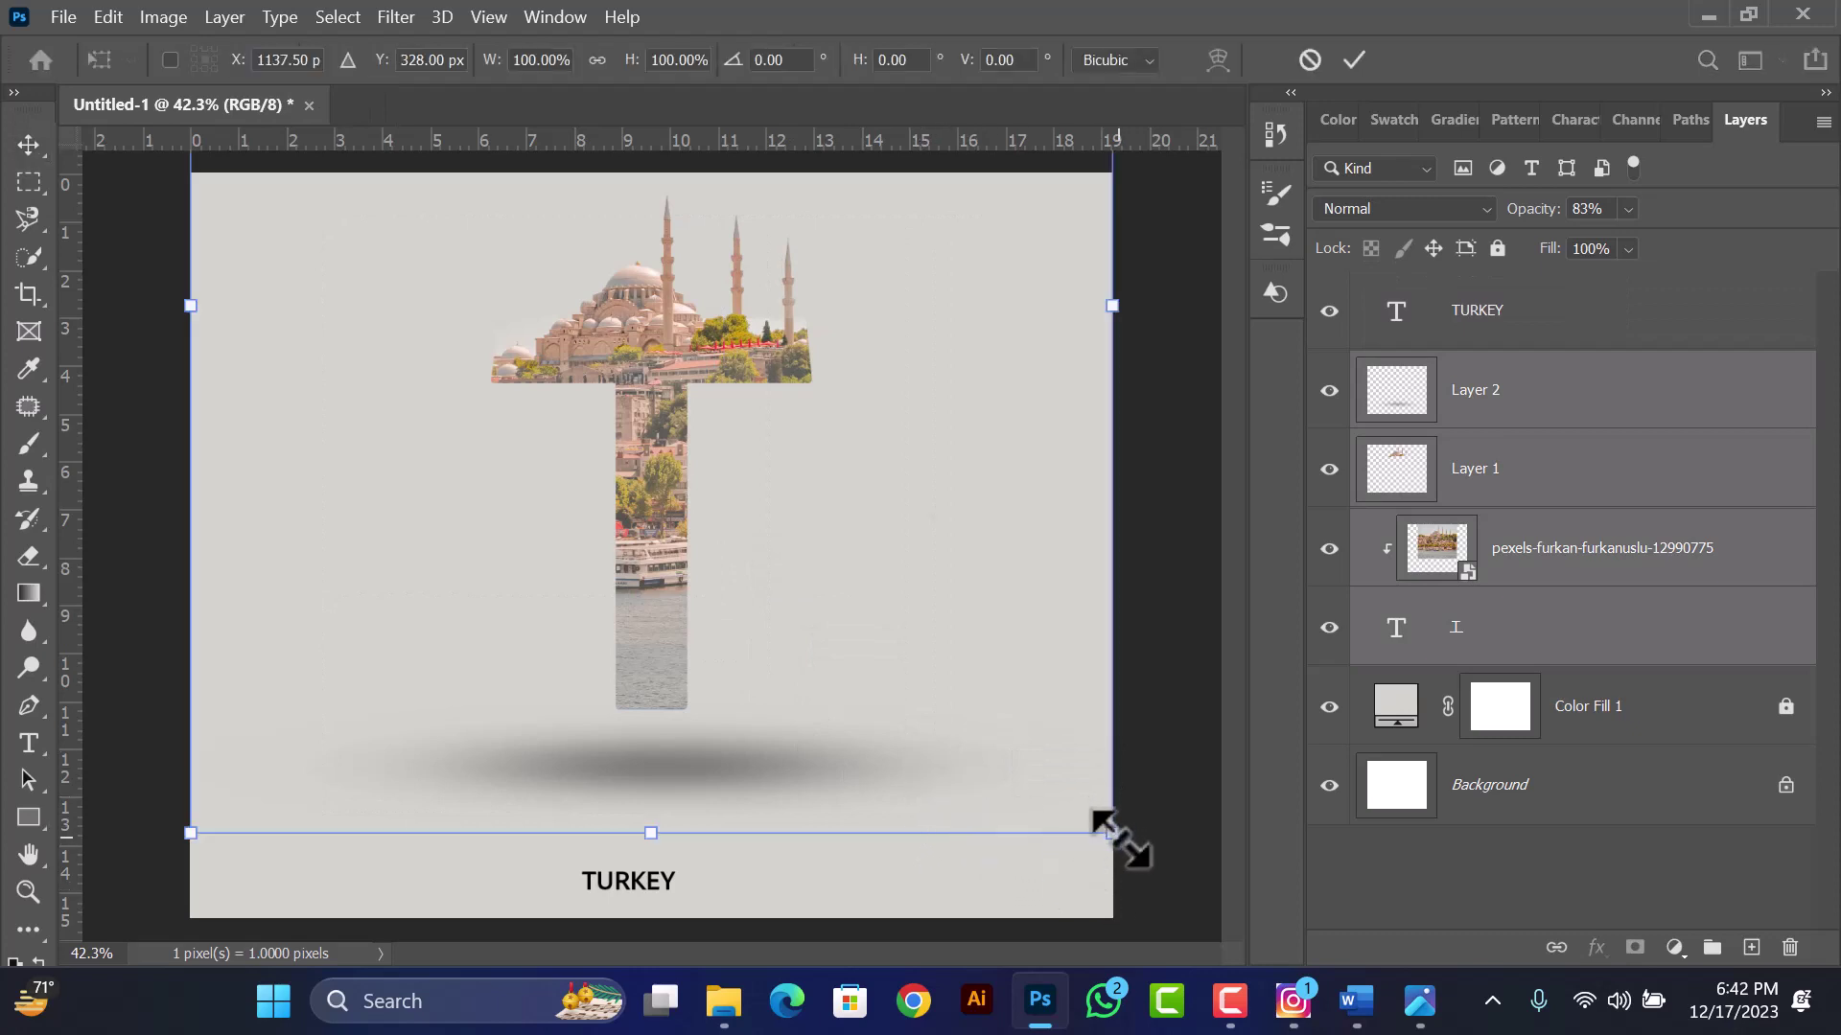
pyautogui.moveTo(1112, 833); pyautogui.dragTo(1031, 772)
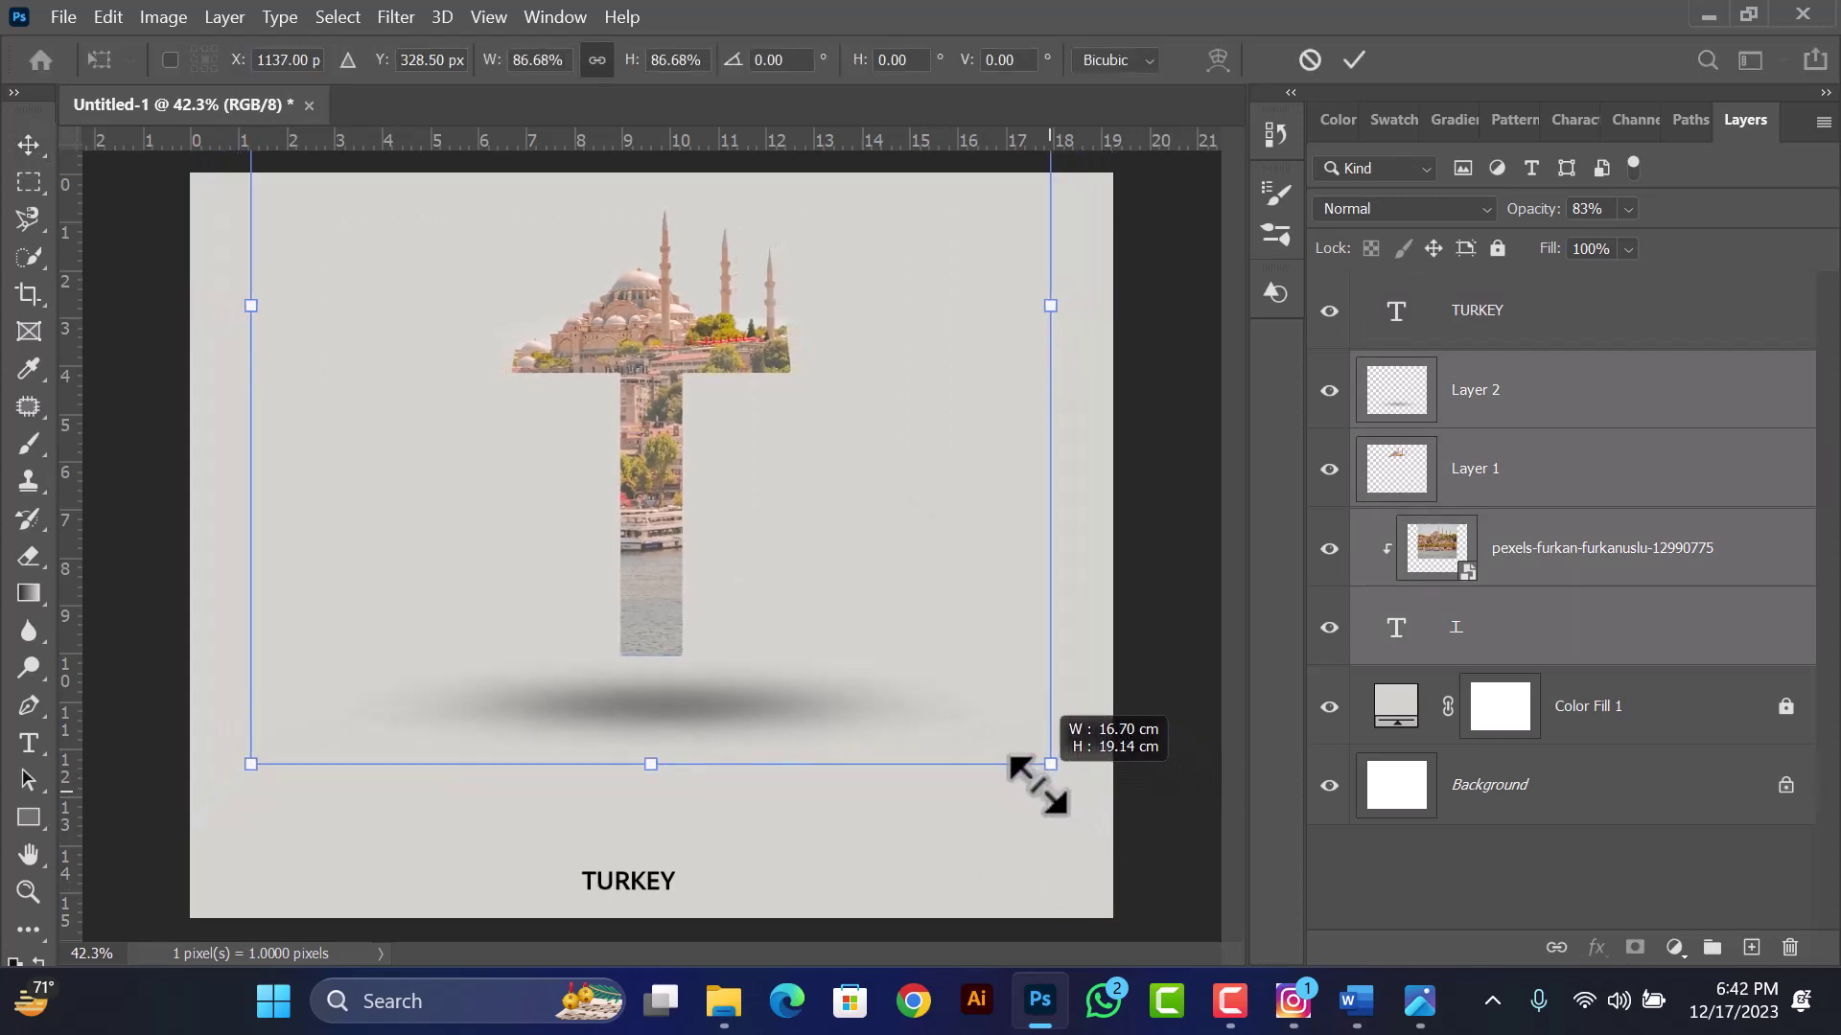
pyautogui.press('Return')
pyautogui.moveTo(632, 891); pyautogui.dragTo(632, 849)
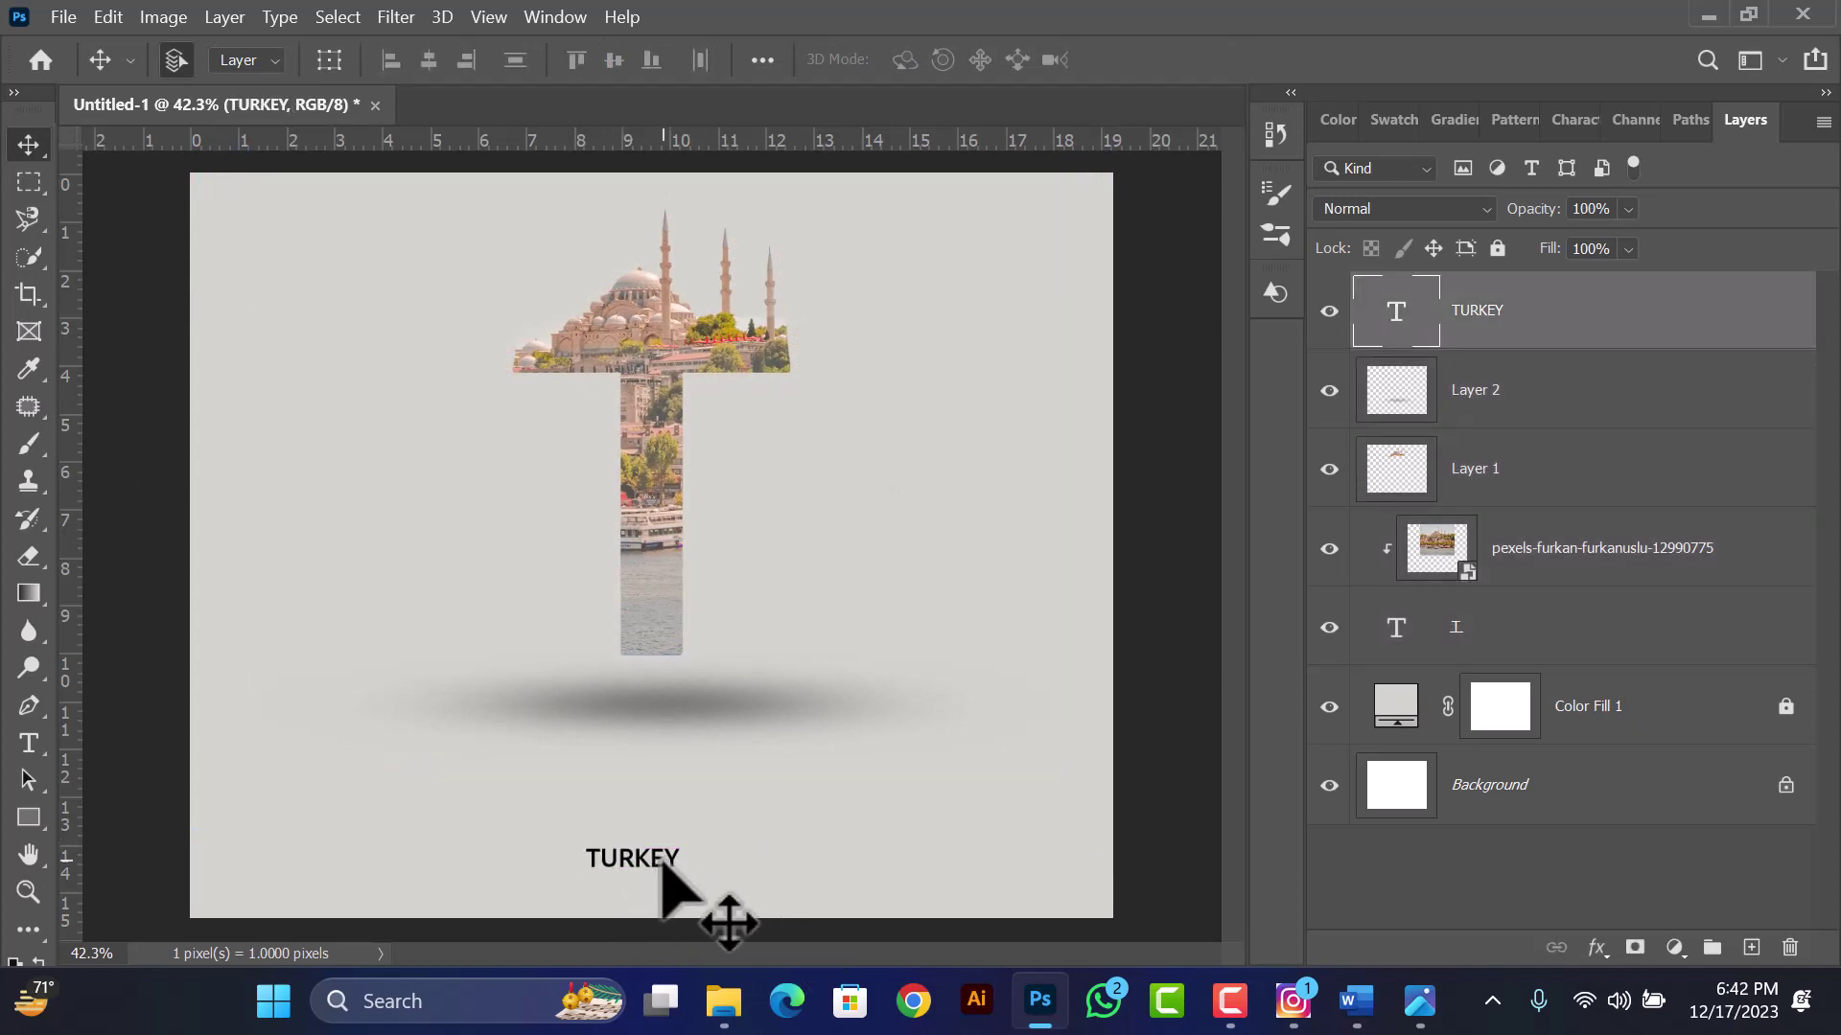
pyautogui.scroll(3, 628, 868)
pyautogui.moveTo(630, 865); pyautogui.dragTo(642, 869)
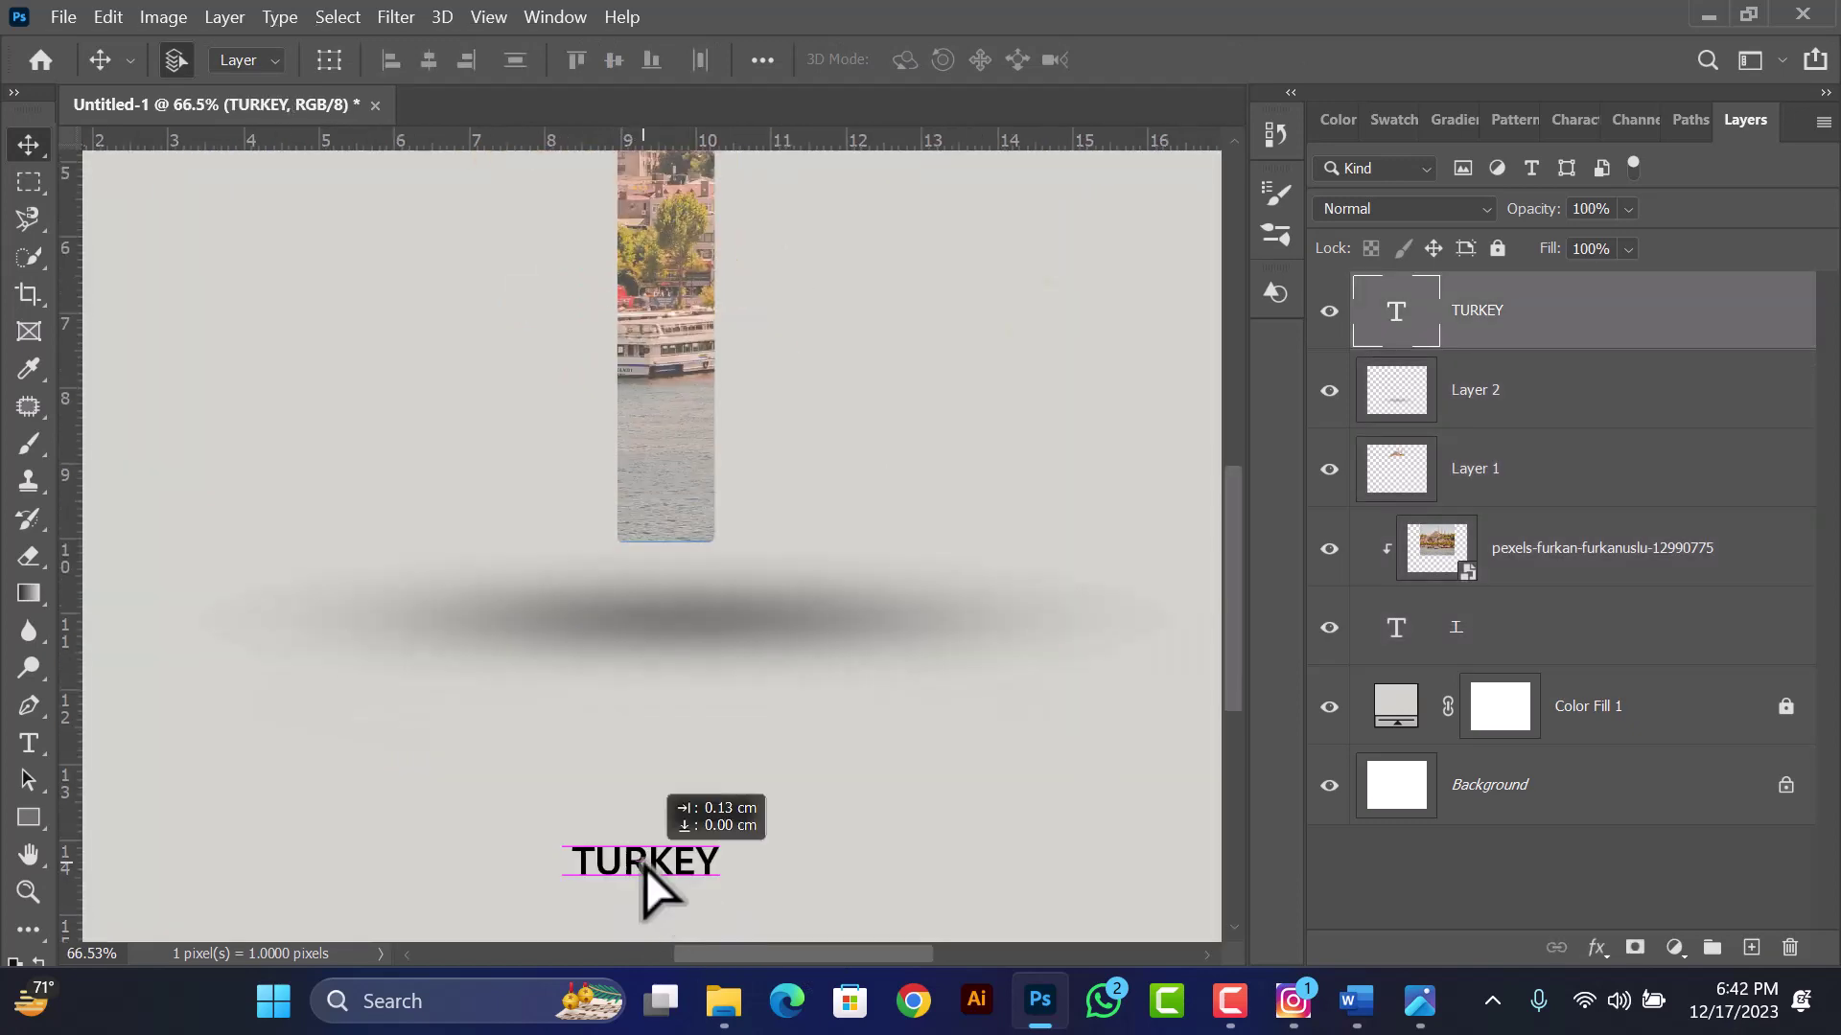
# - Draw the red, gold and black rectangles side by side as a tricolor bar
pyautogui.click(23, 817)
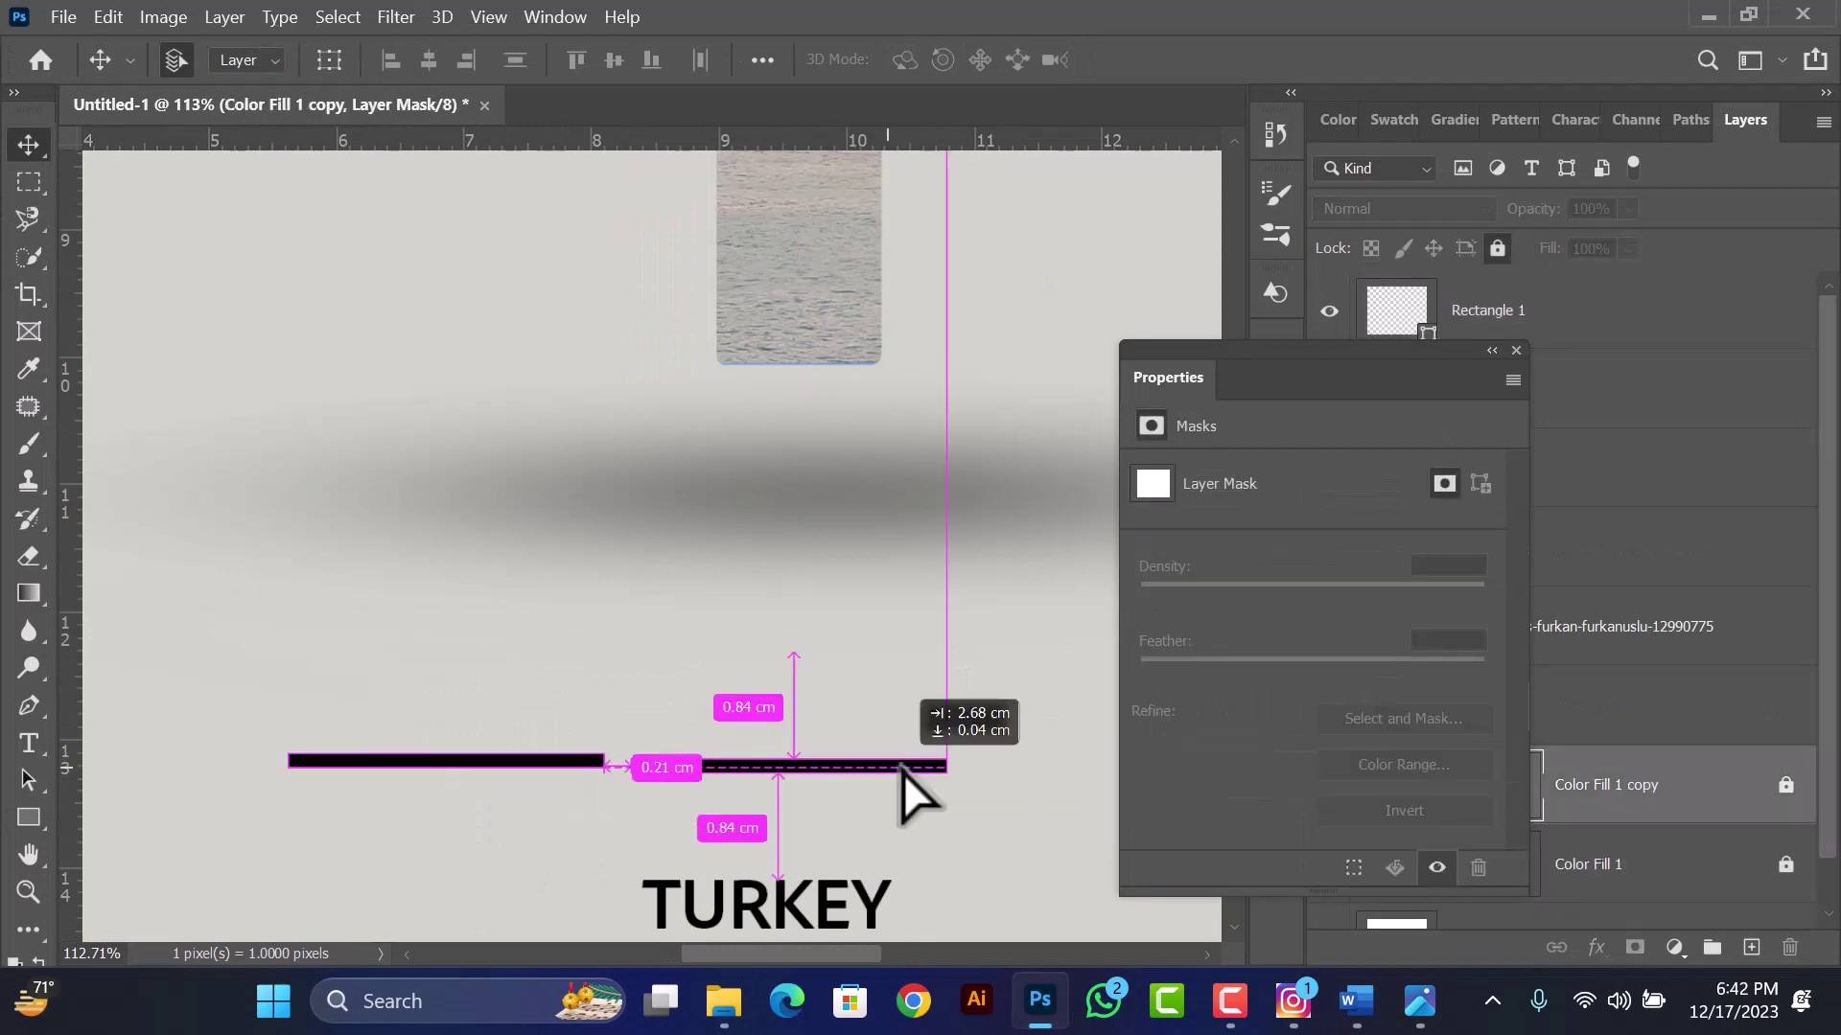
pyautogui.moveTo(901, 767)
pyautogui.mouseDown()
pyautogui.moveTo(699, 767)
pyautogui.moveTo(1109, 772)
pyautogui.mouseUp()
pyautogui.scroll(-2, 795, 780)
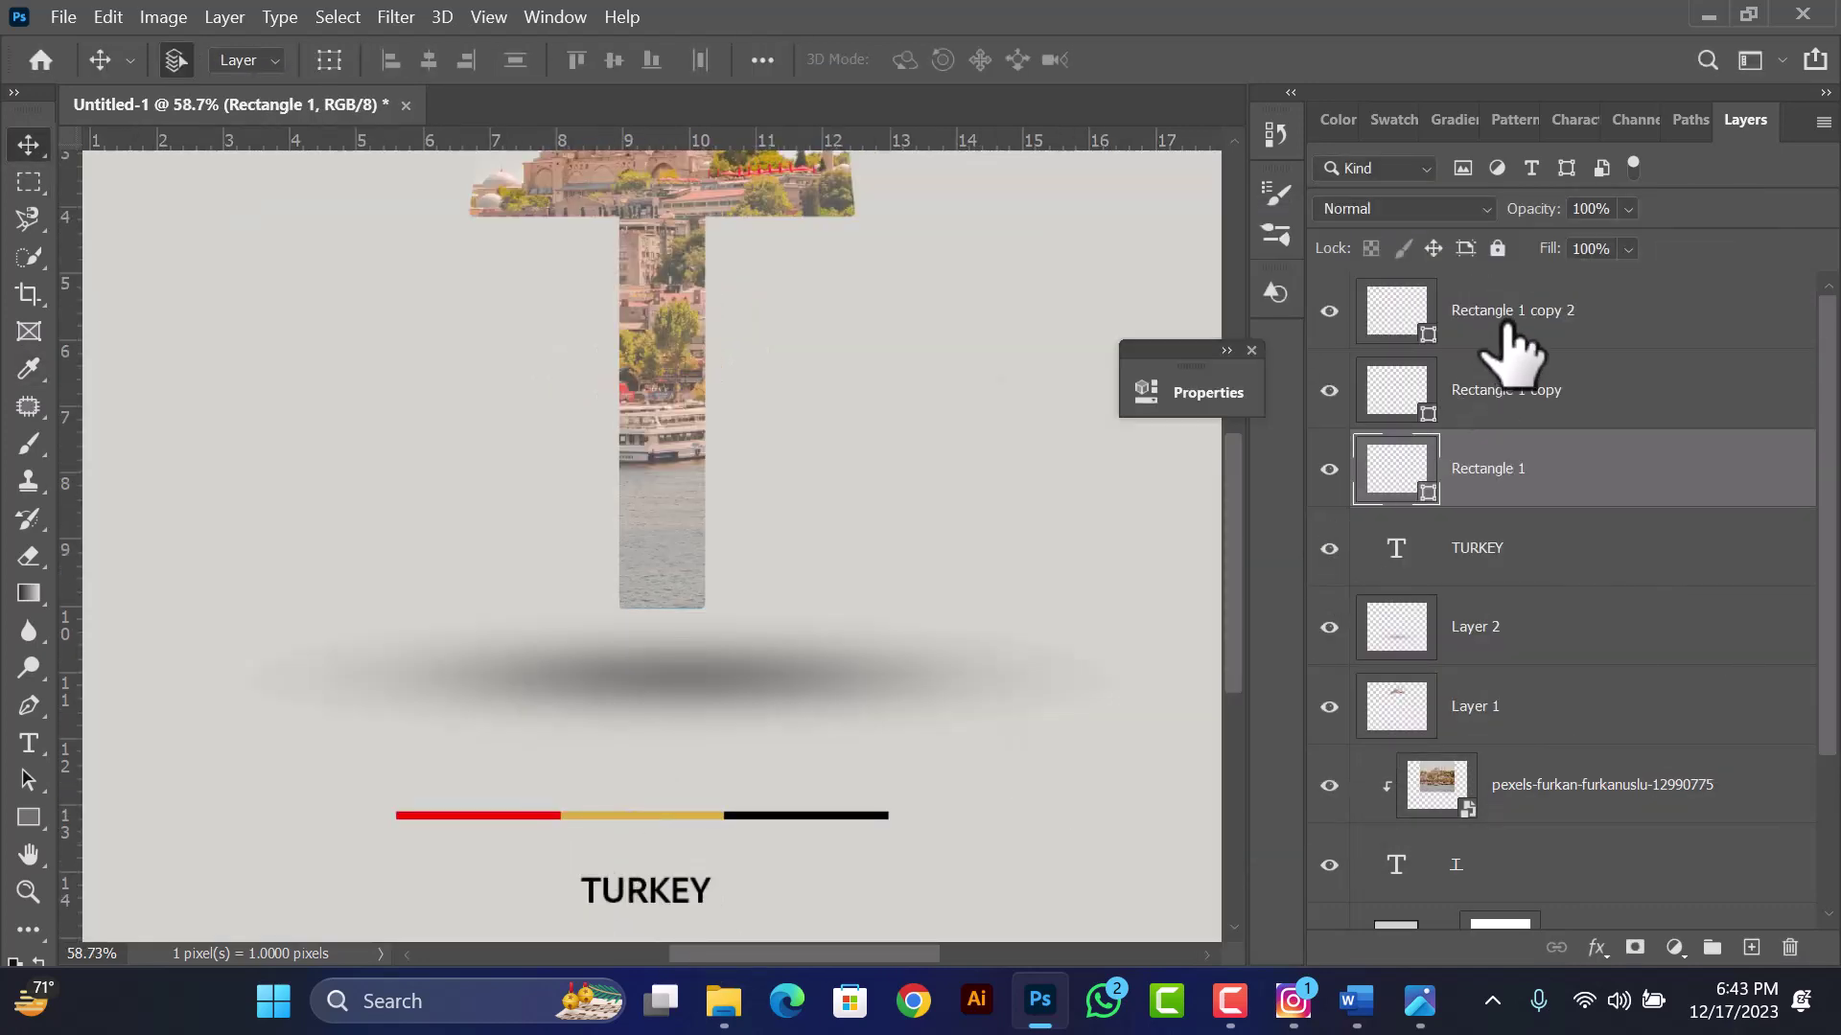
# - Rasterize and merge the three bar layers into one, then move it toward TURKEY
pyautogui.keyDown('shift'); pyautogui.click(1507, 326); pyautogui.keyUp('shift')
pyautogui.rightClick(1512, 408)
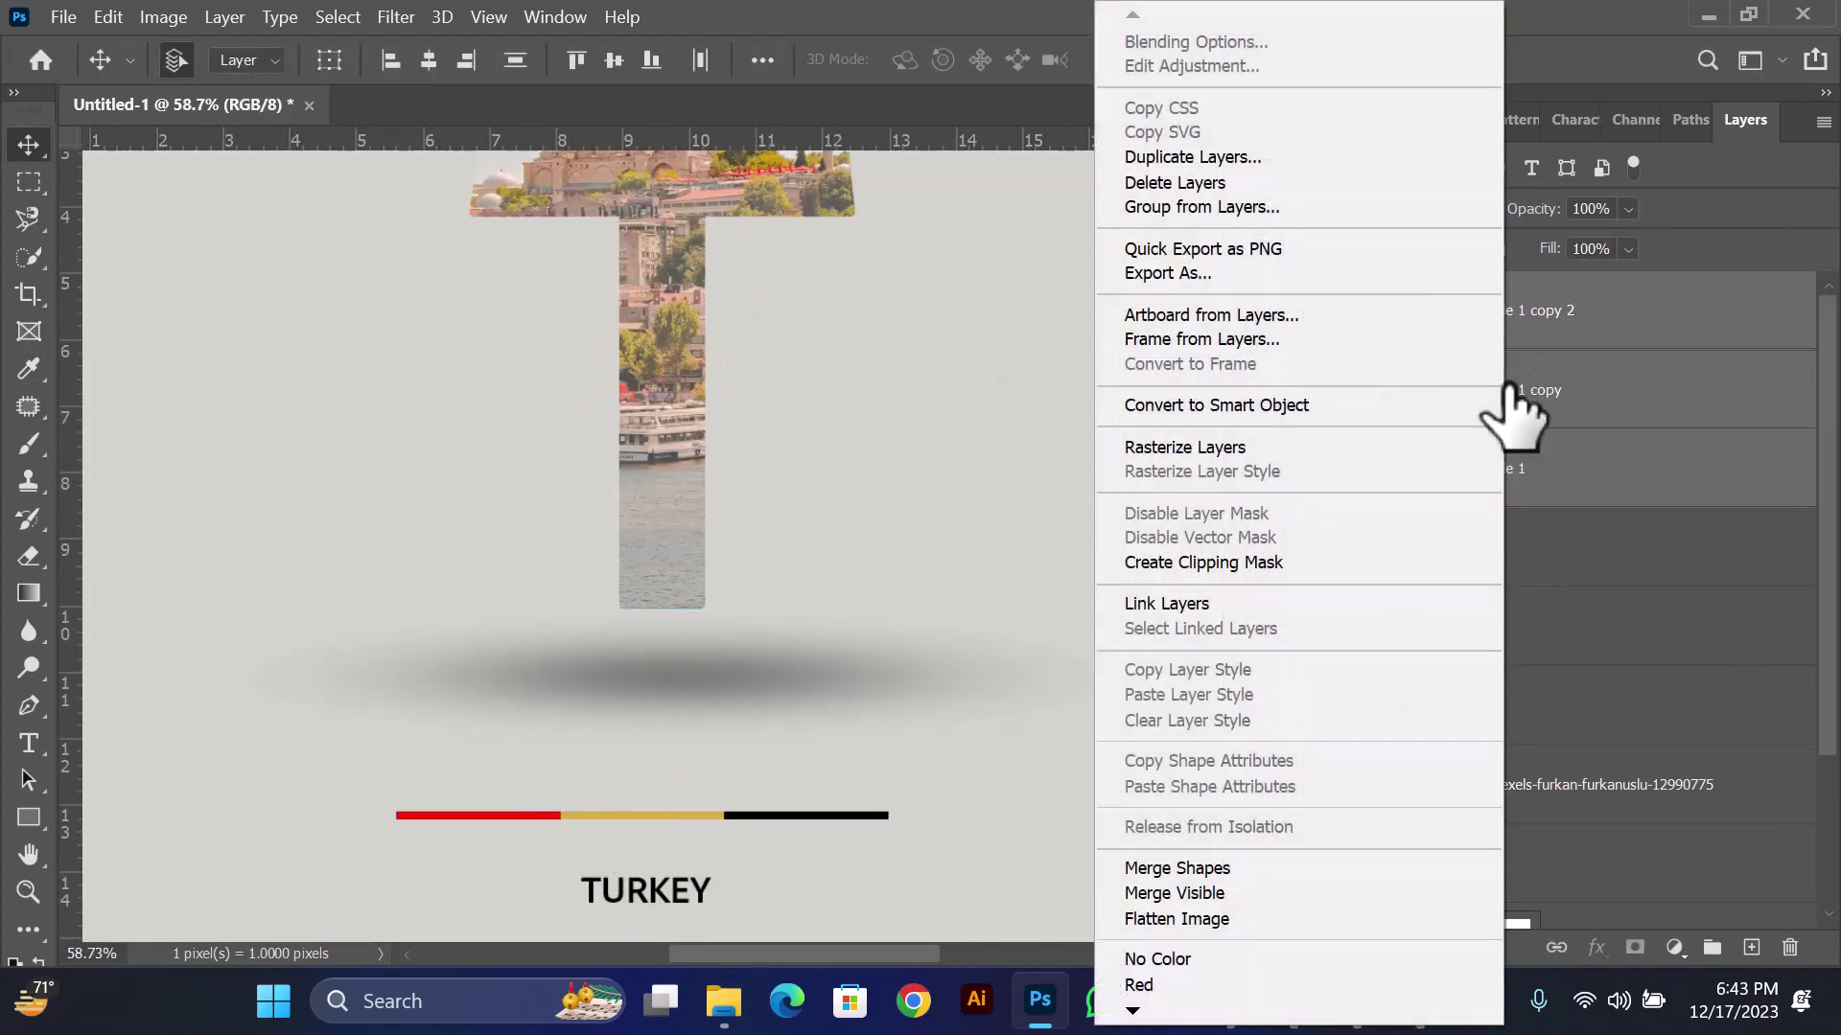
pyautogui.click(1175, 446)
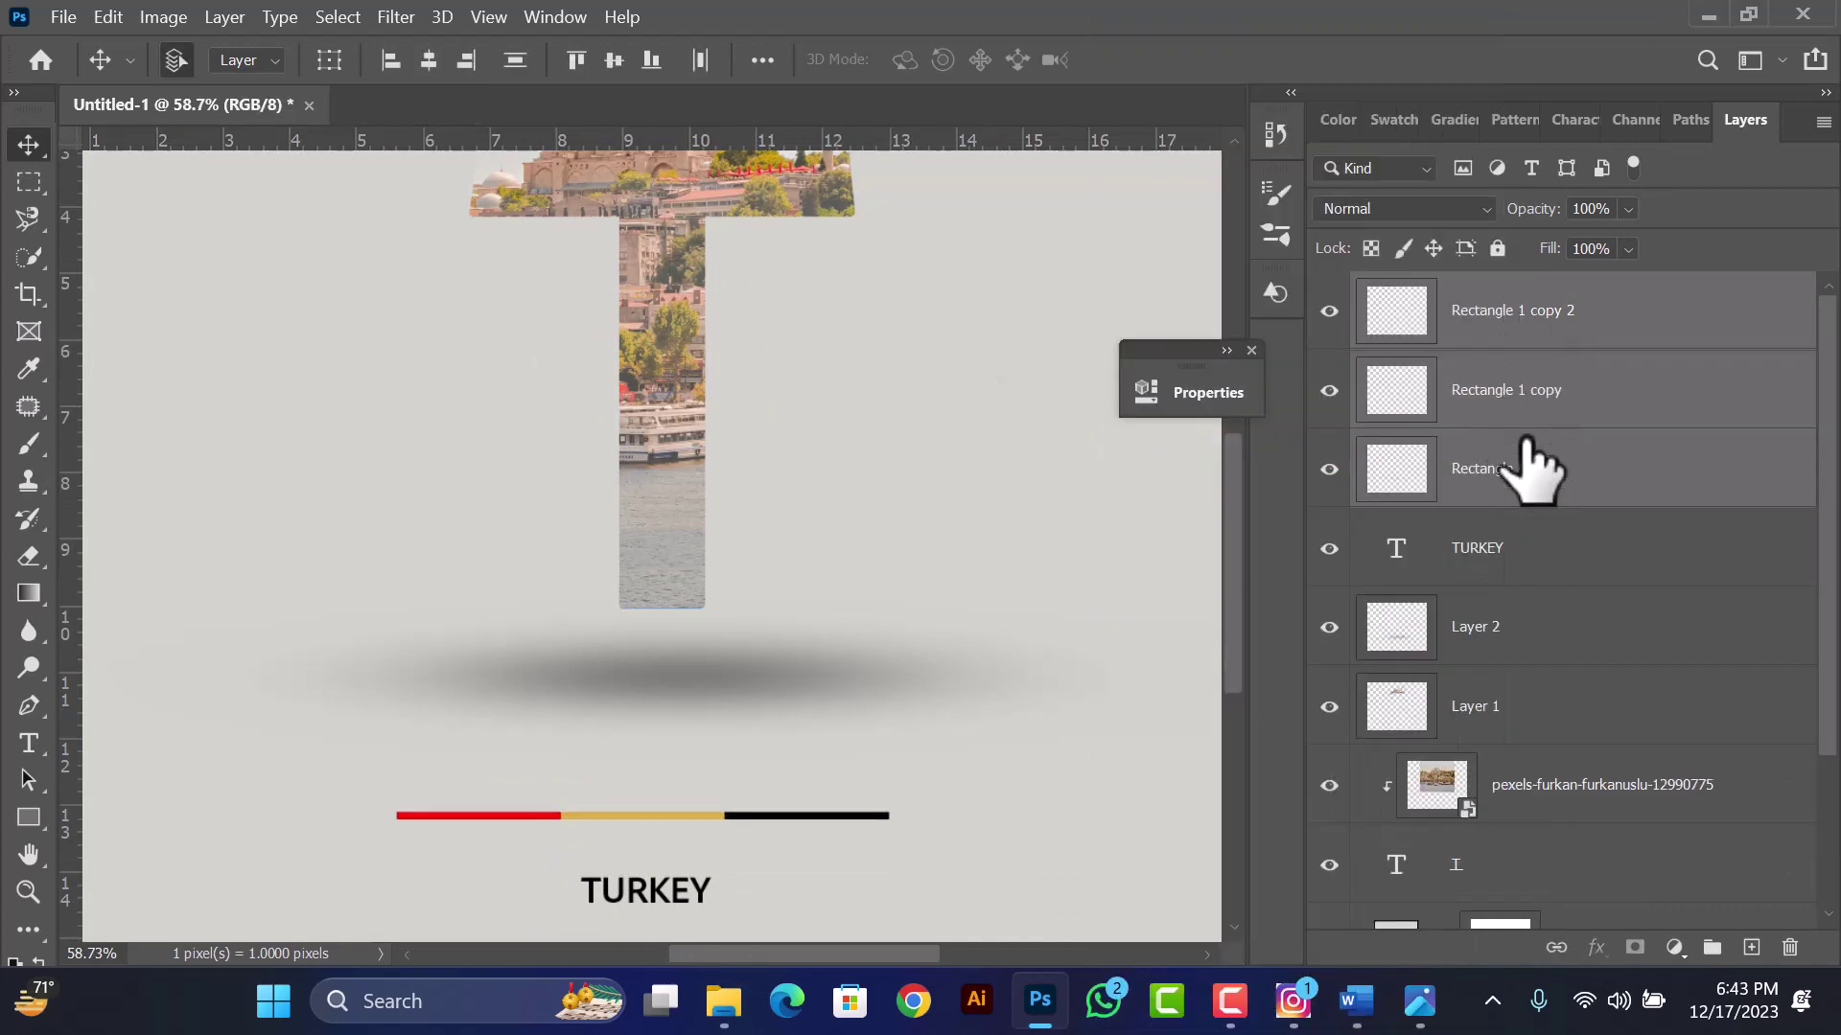
pyautogui.rightClick(1477, 449)
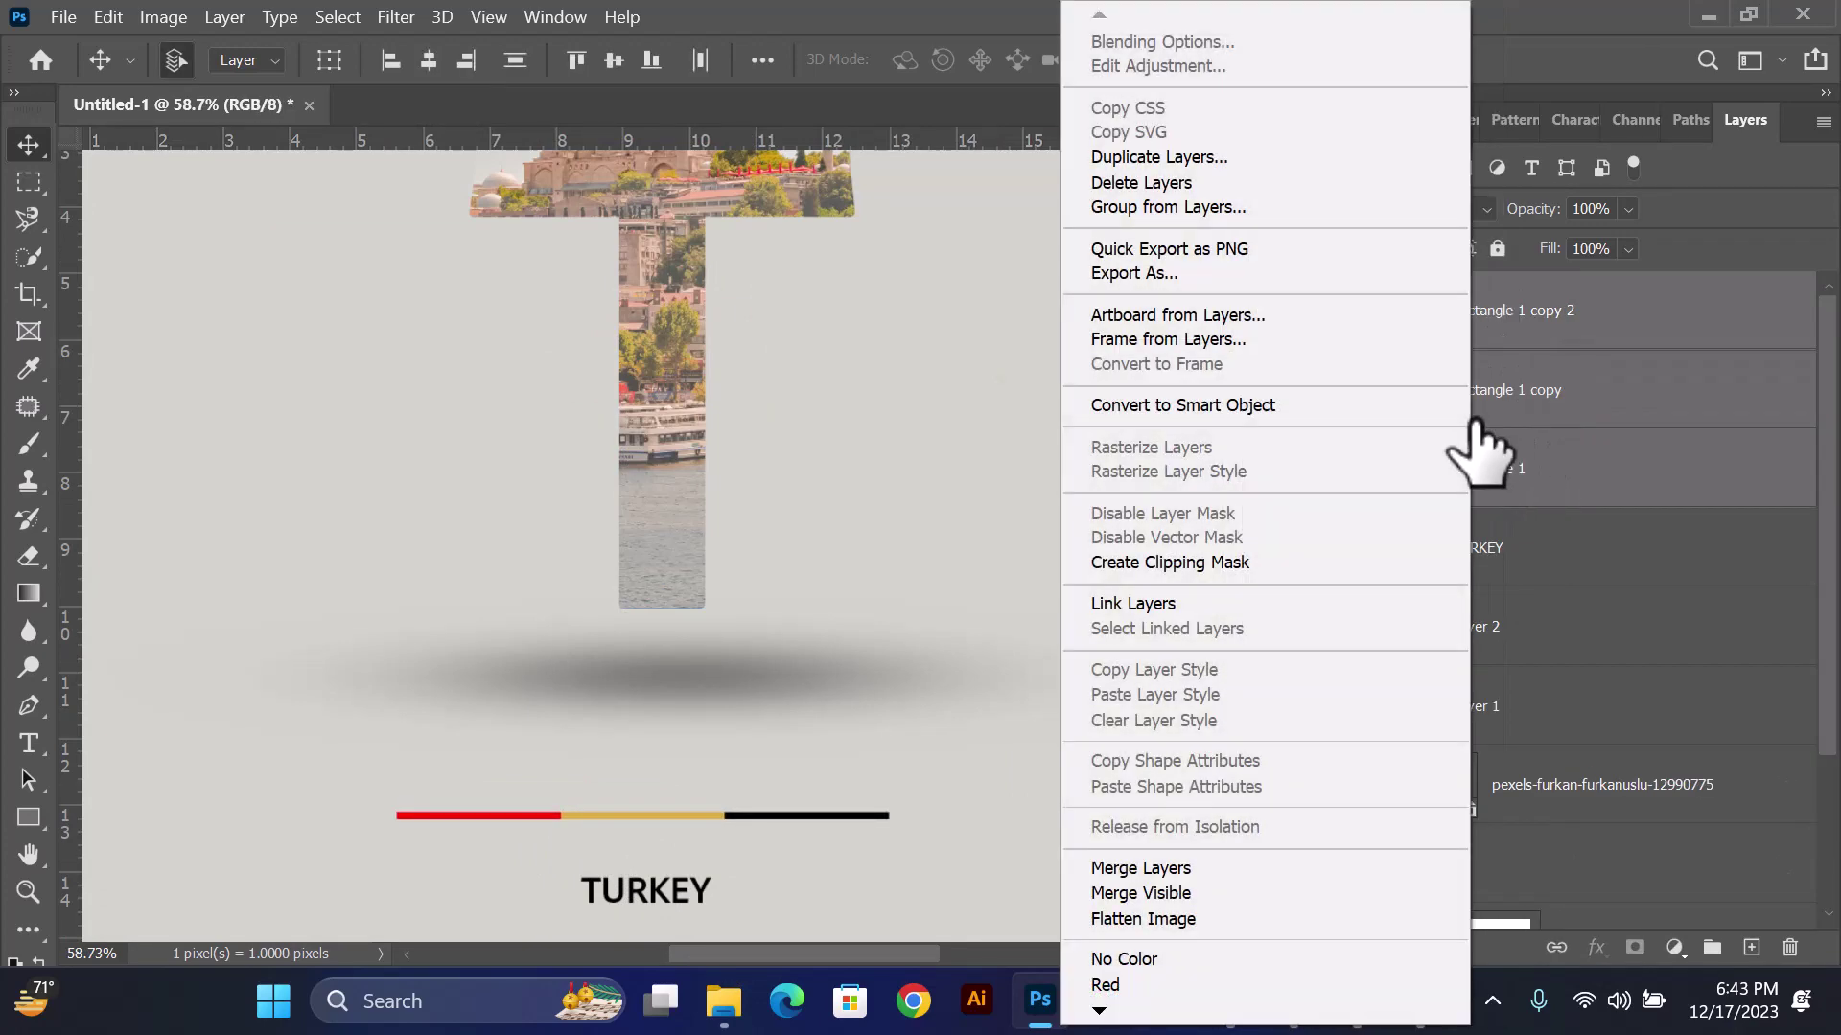
pyautogui.click(1172, 869)
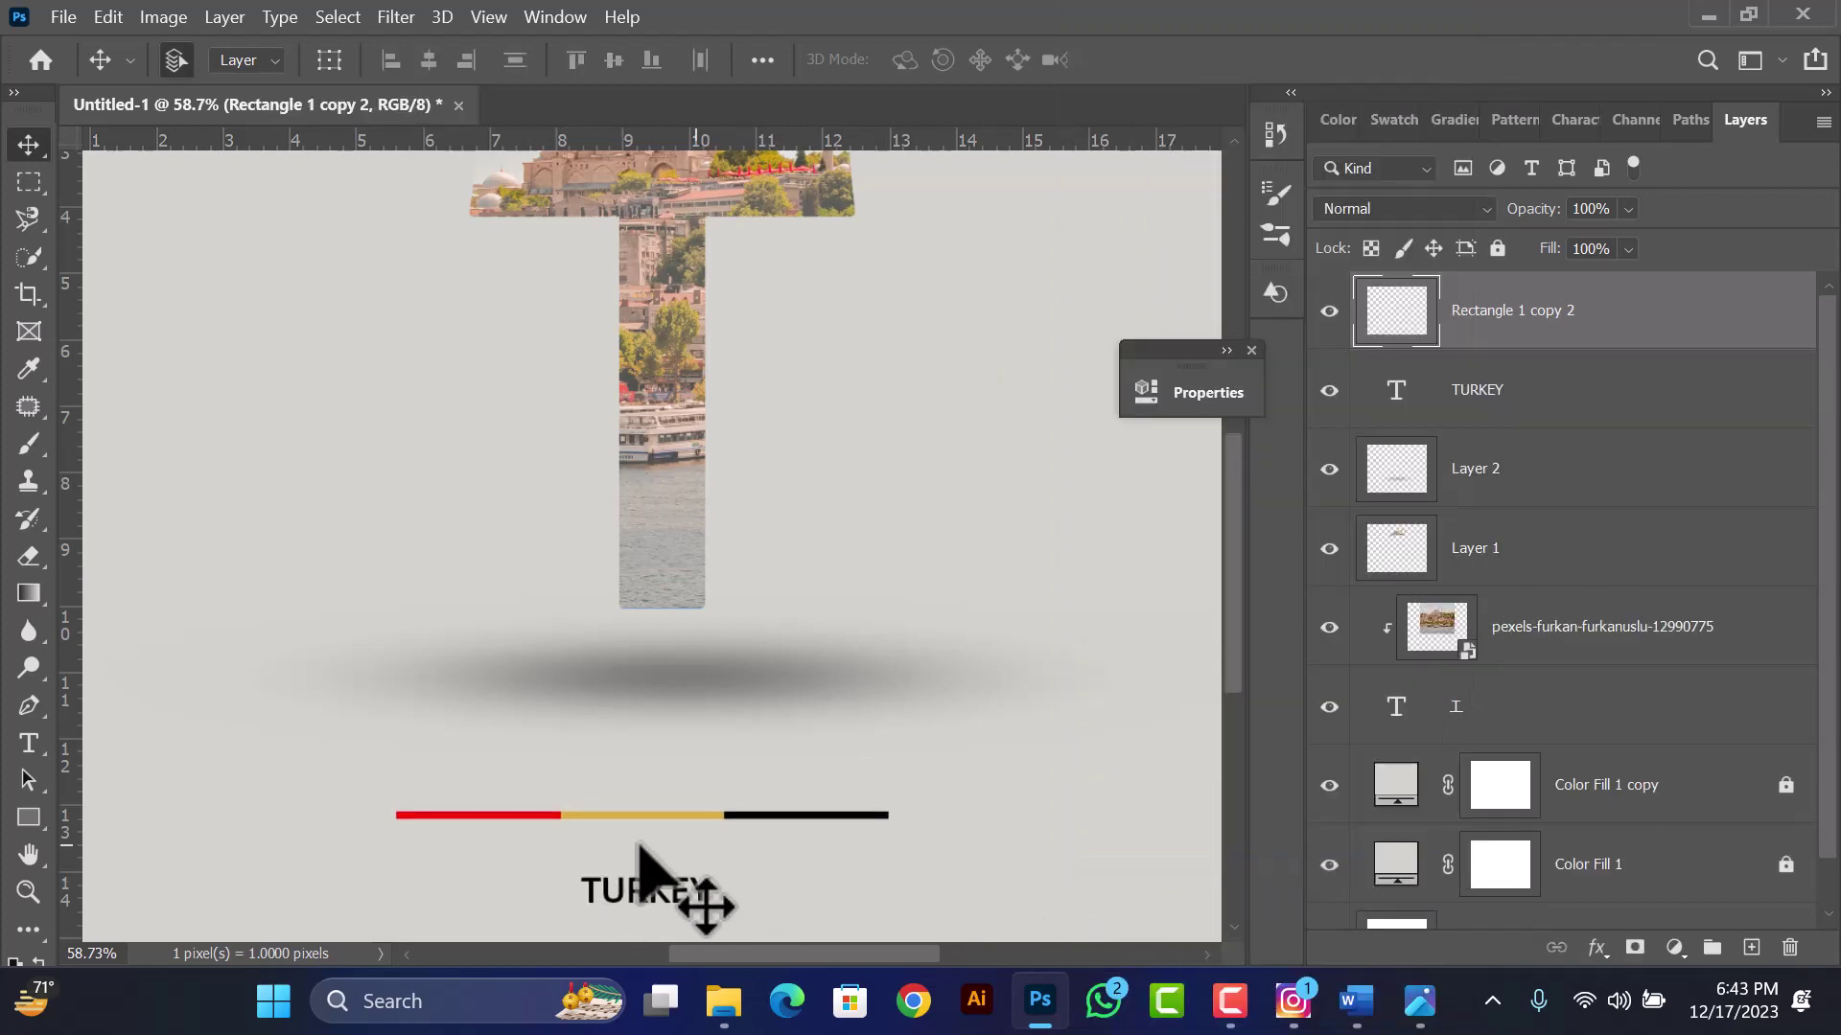
pyautogui.moveTo(676, 816); pyautogui.dragTo(678, 851)
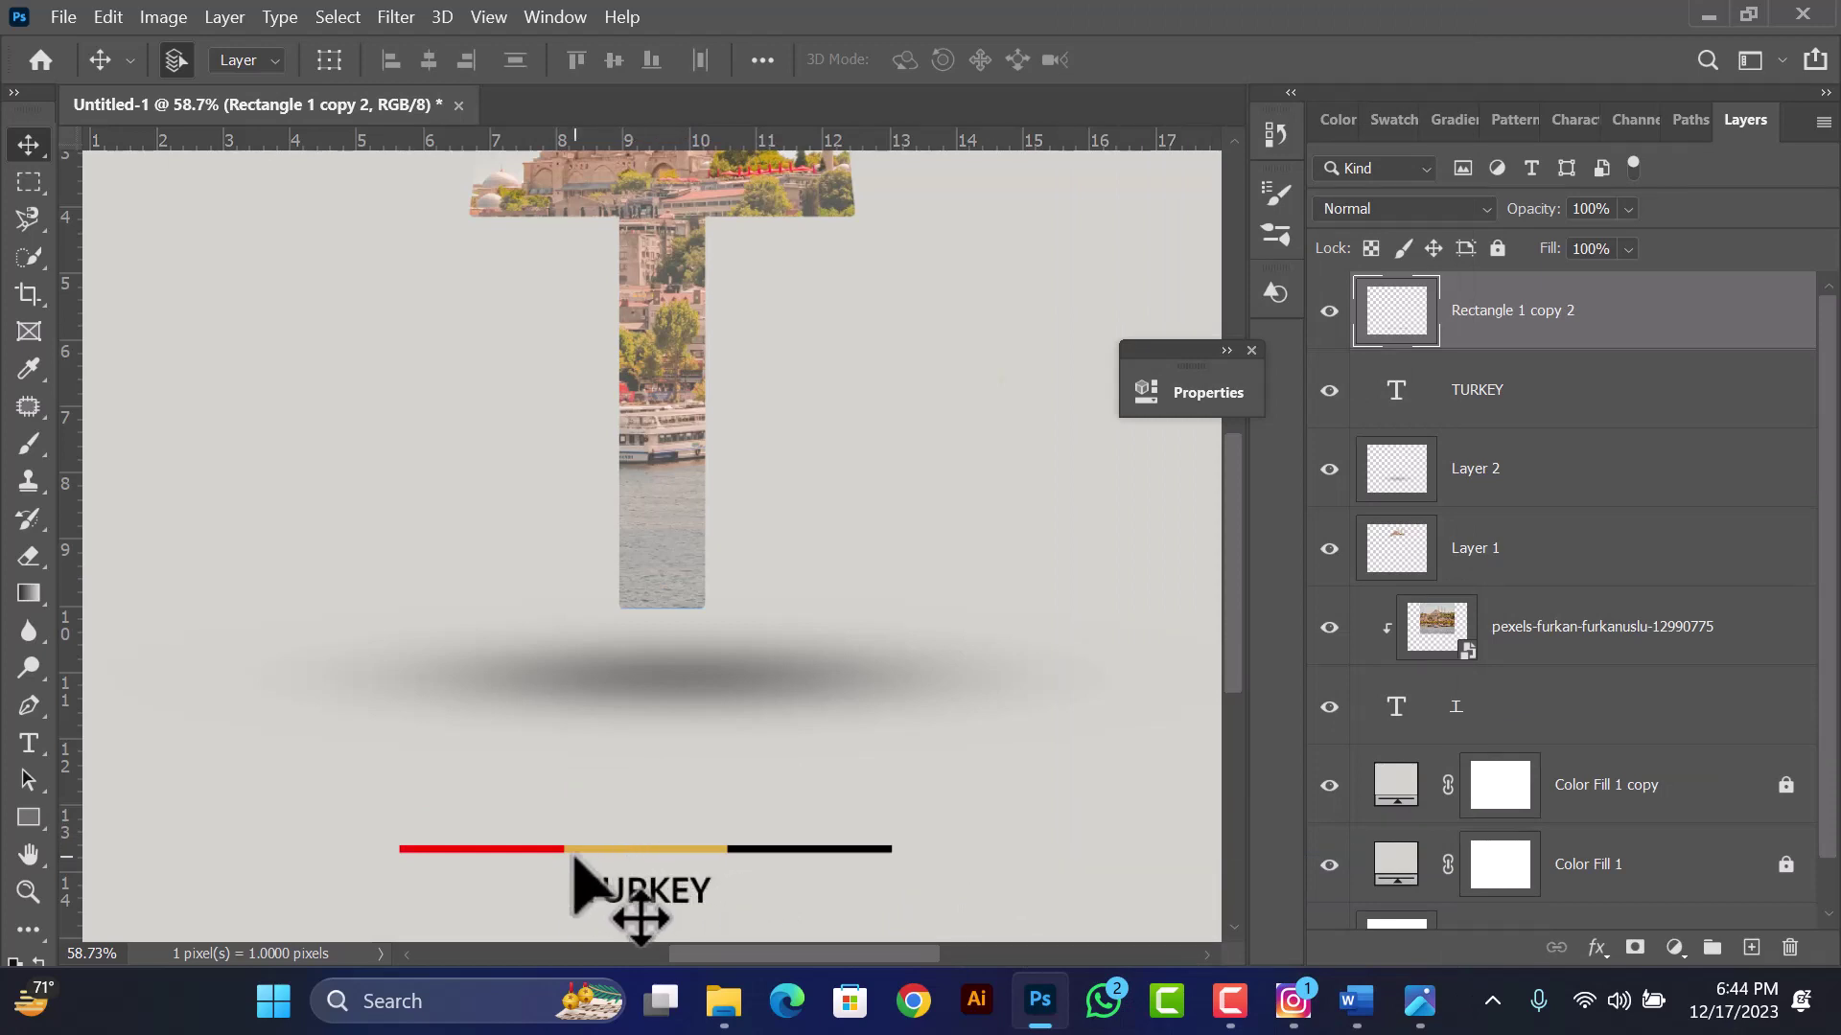
# - Copy the TURKEY caption above the bar and retype it as widely spaced ISTANBUL
pyautogui.scroll(1, 609, 882)
pyautogui.scroll(1, 613, 884)
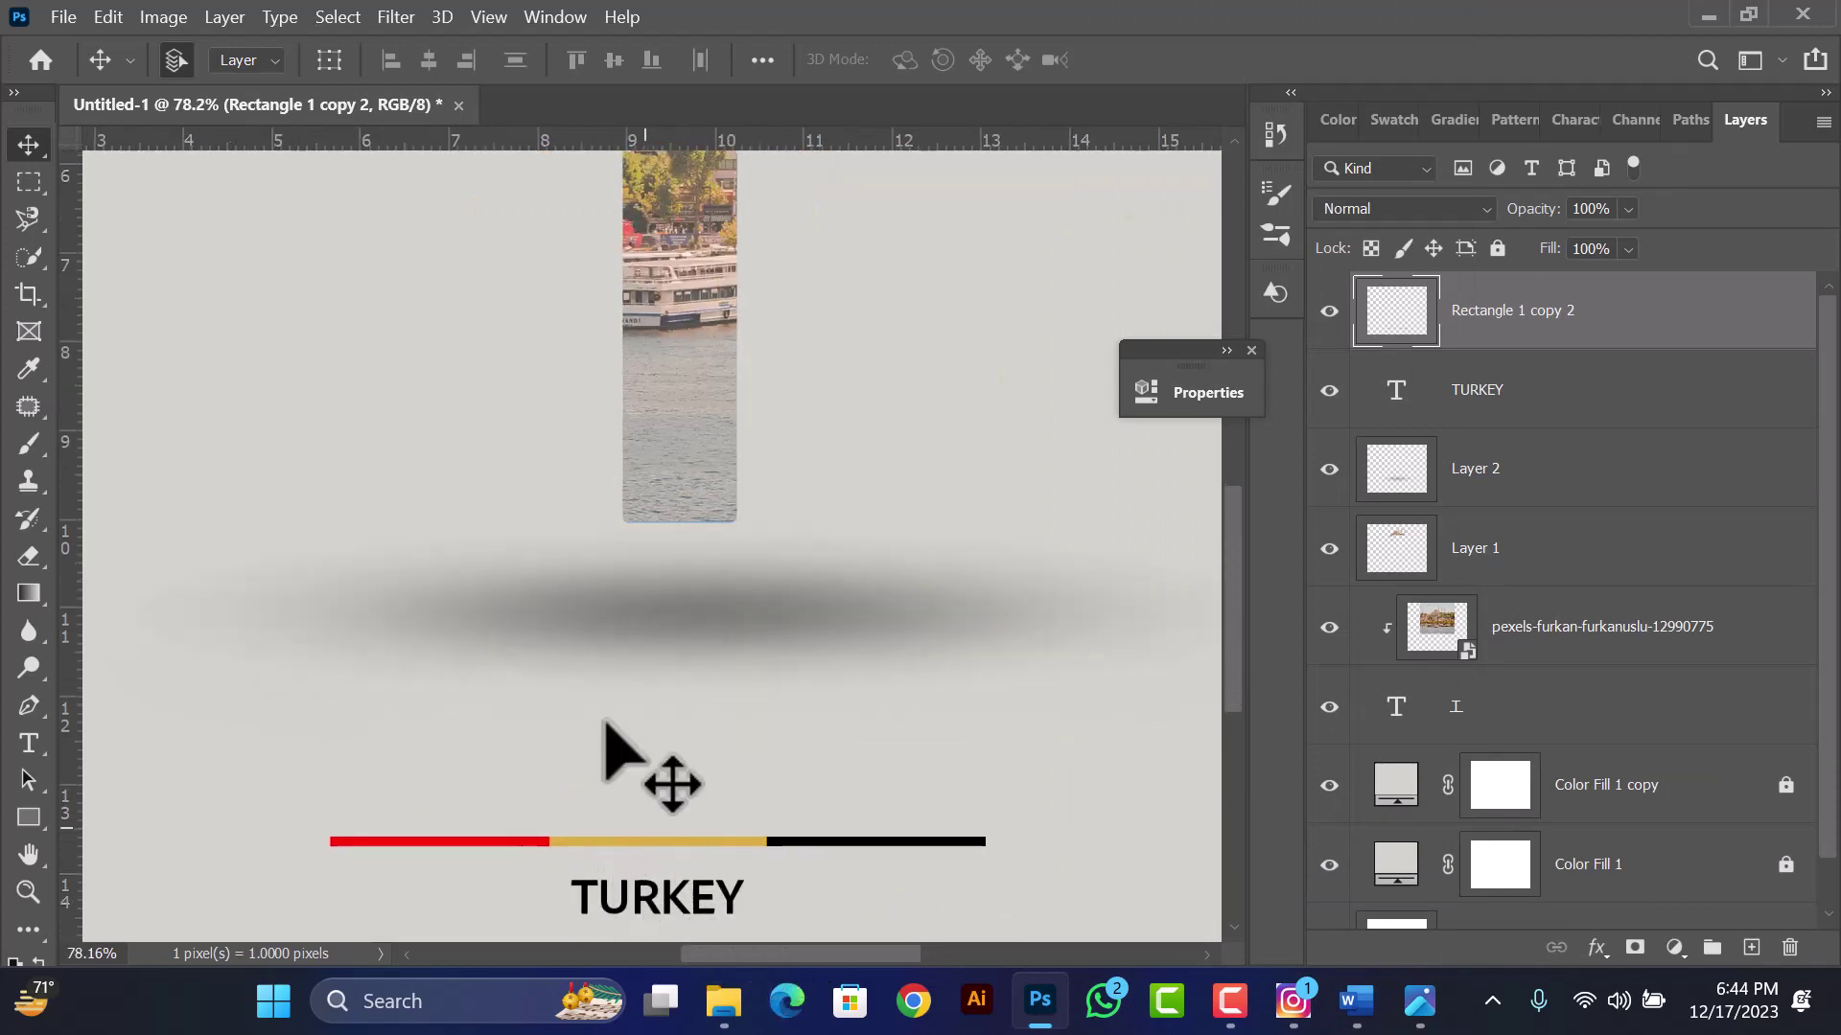
pyautogui.moveTo(672, 904); pyautogui.dragTo(672, 797)
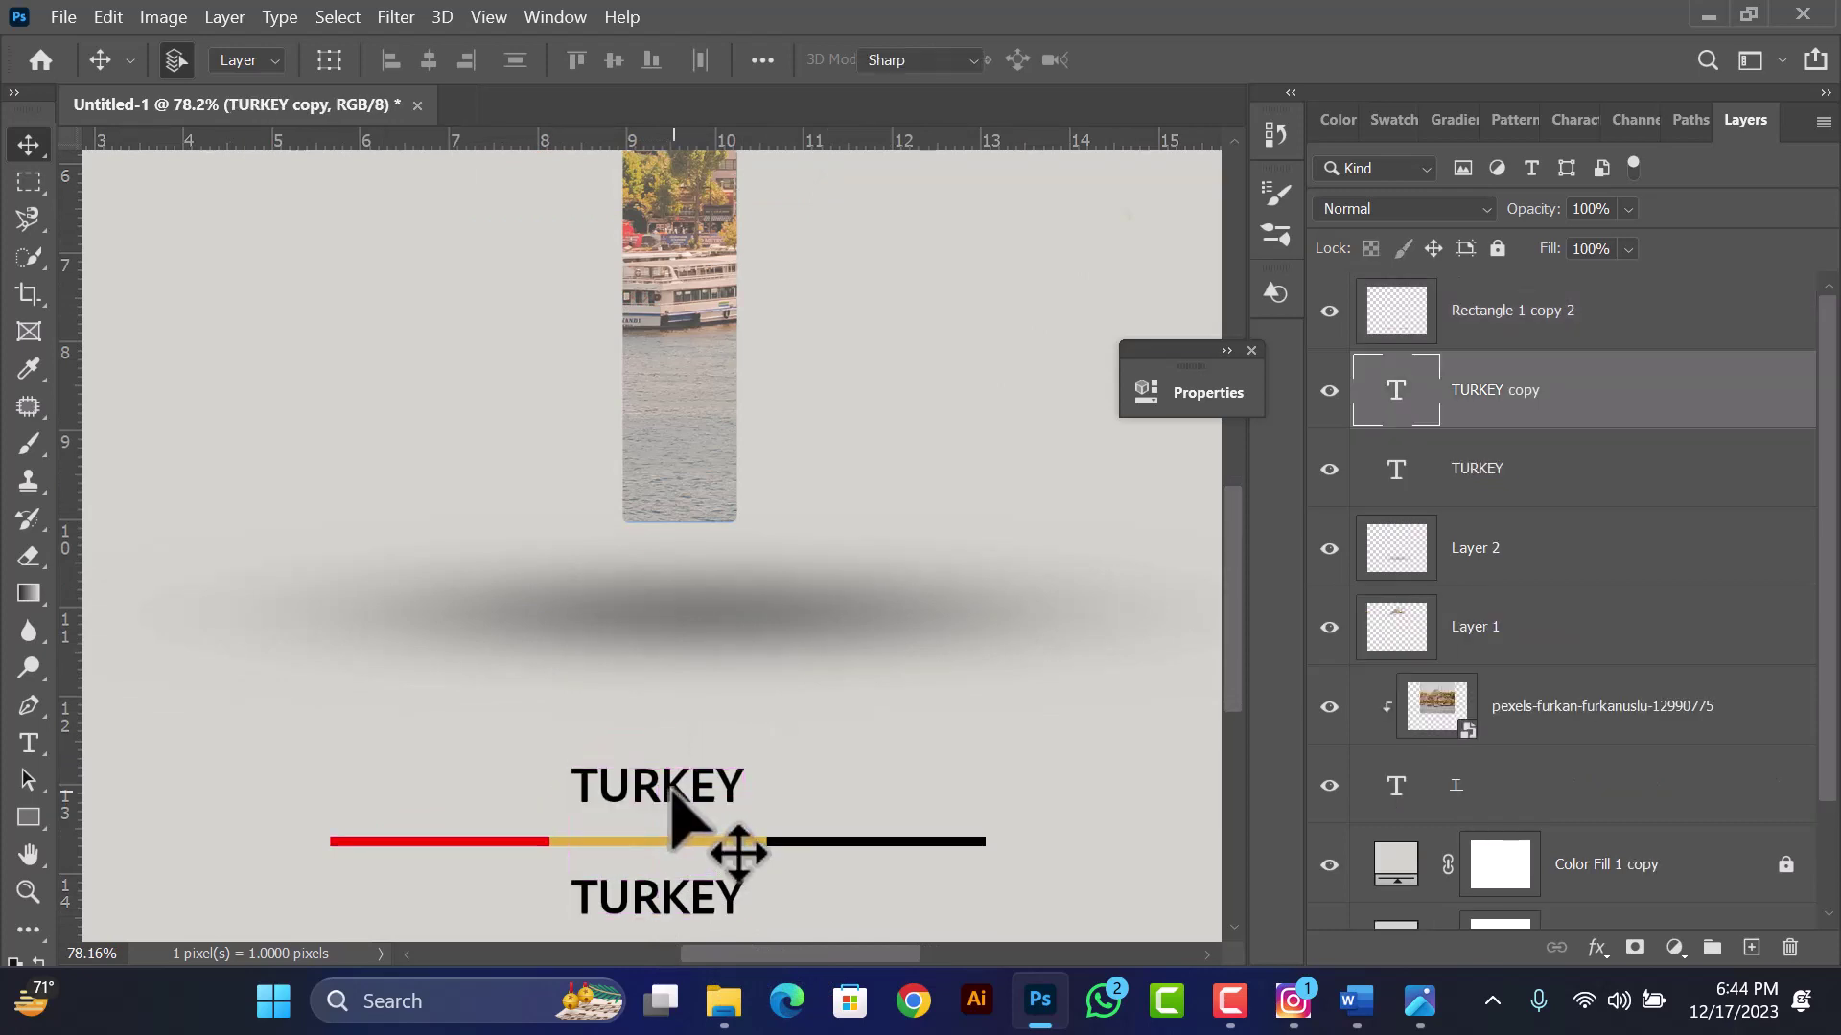
pyautogui.doubleClick(671, 792)
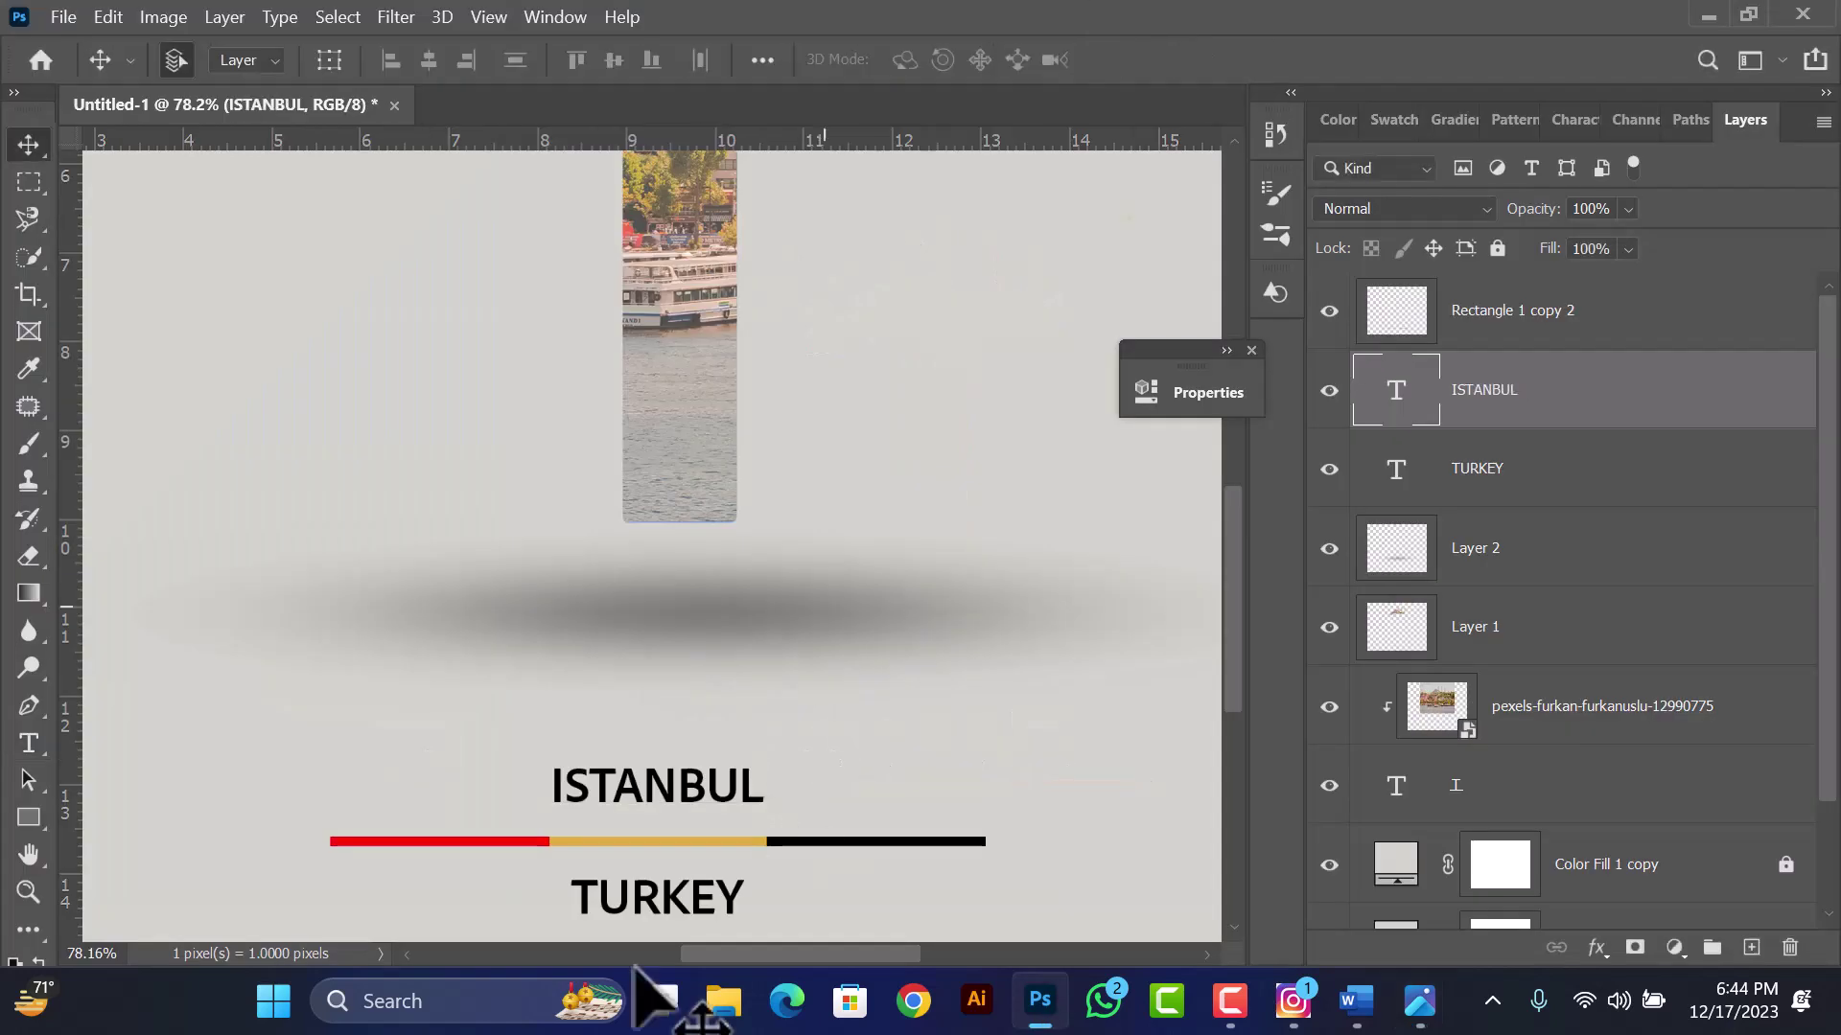
# - Enlarge TURKEY to 22 pt and nudge the ISTANBUL caption down toward the bar
pyautogui.click(691, 896)
pyautogui.click(1819, 173)
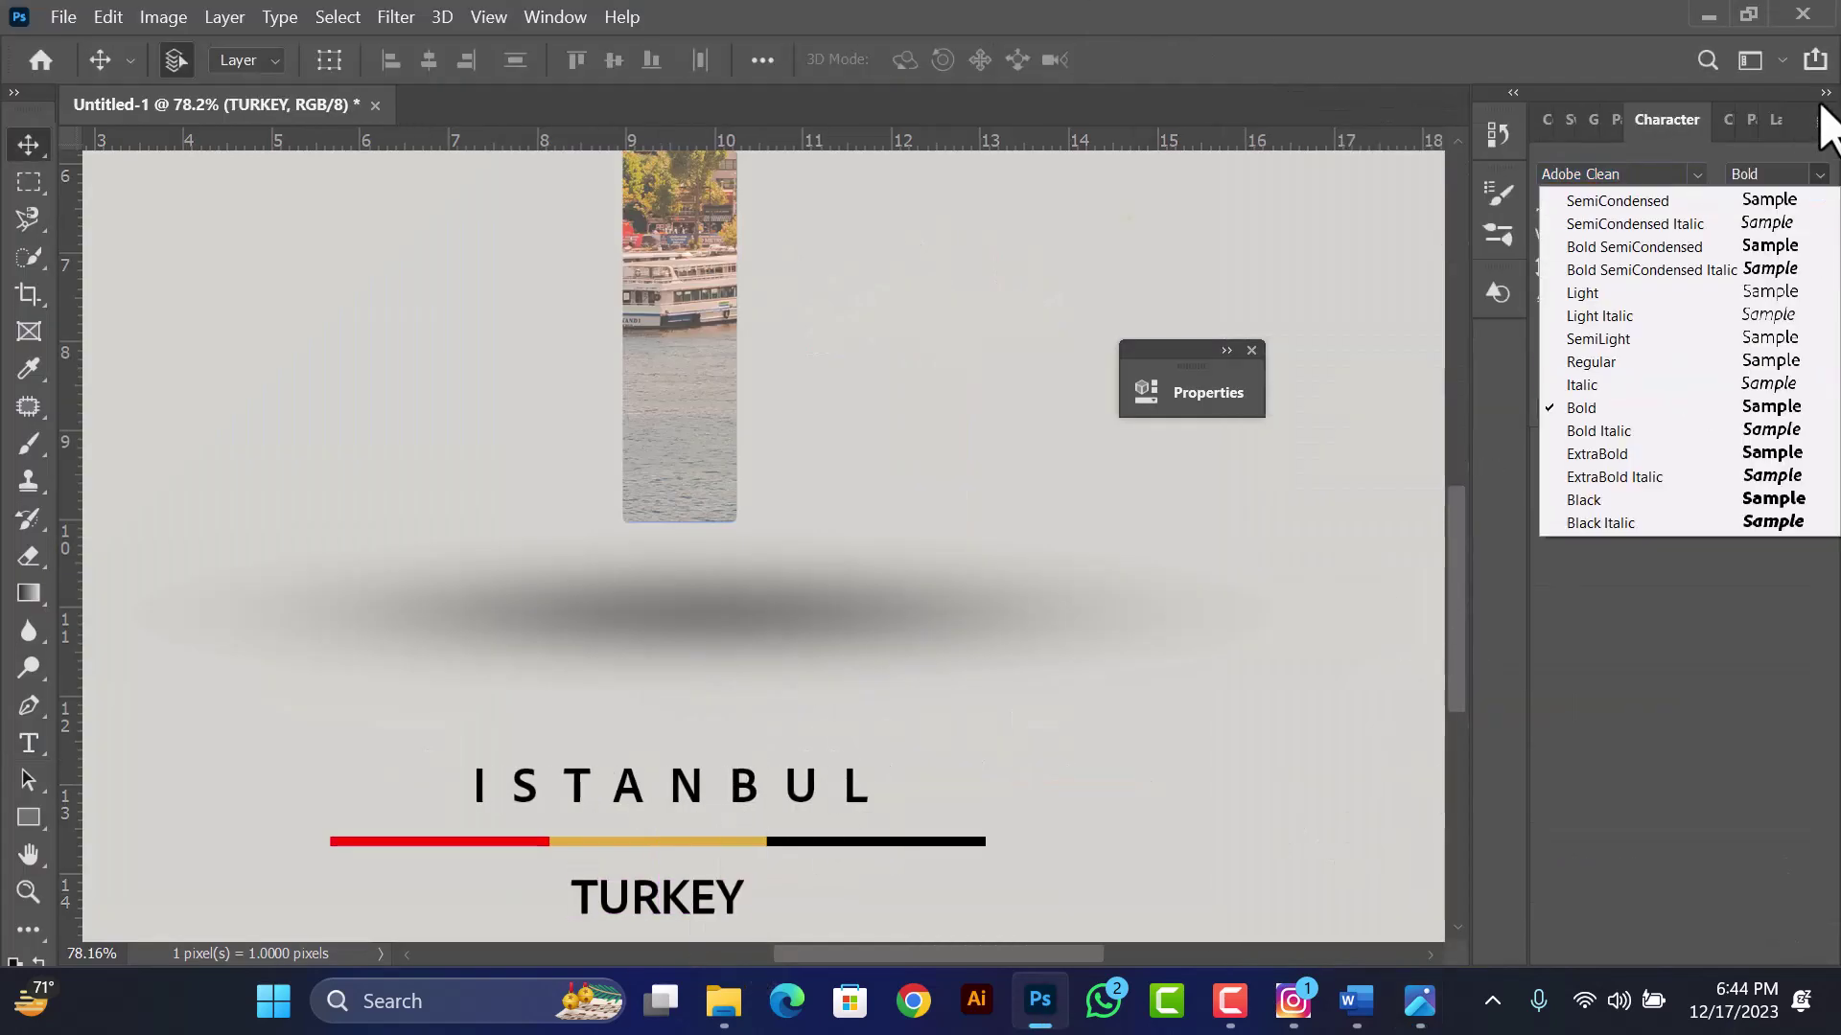
pyautogui.moveTo(1548, 208); pyautogui.dragTo(1584, 193)
pyautogui.moveTo(694, 794); pyautogui.dragTo(694, 805)
# - Scale the photo-filled T up slightly with Free Transform
pyautogui.scroll(-3, 781, 896)
pyautogui.scroll(-2, 1253, 514)
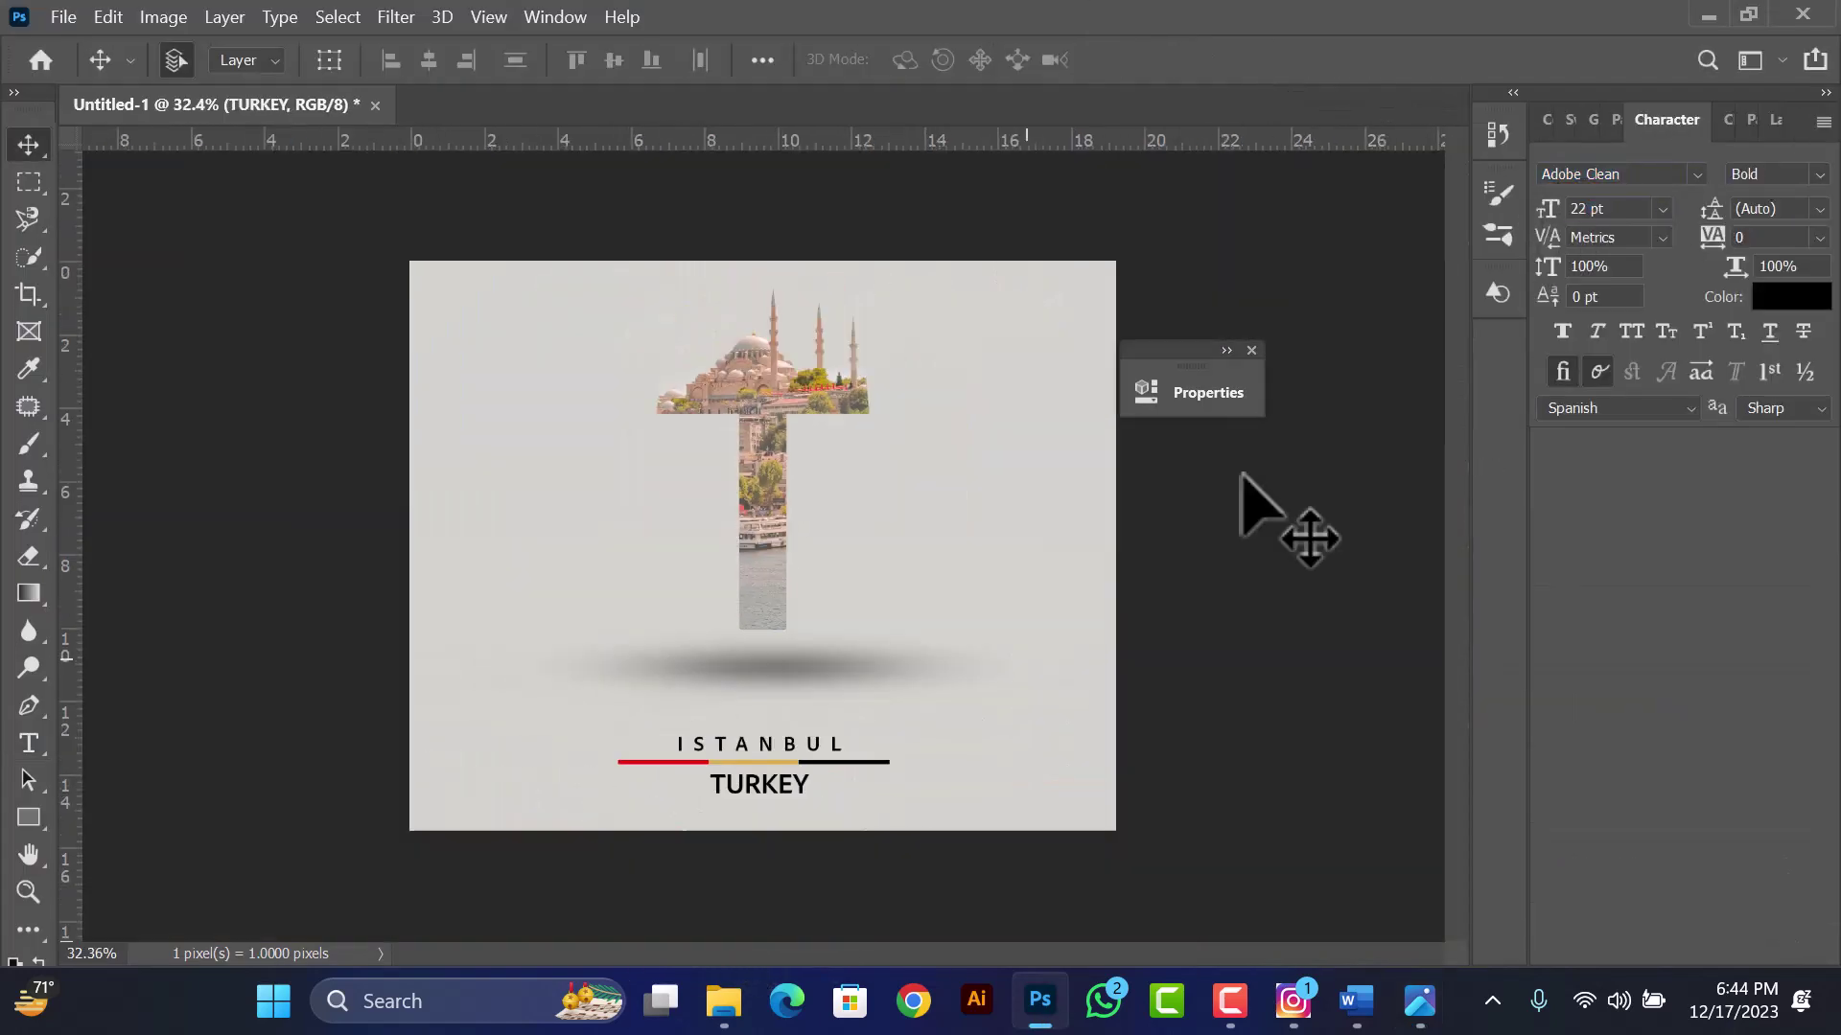
pyautogui.click(780, 596)
pyautogui.hotkey('ctrl', 't')
pyautogui.moveTo(1066, 377); pyautogui.dragTo(986, 415)
pyautogui.press('Return')
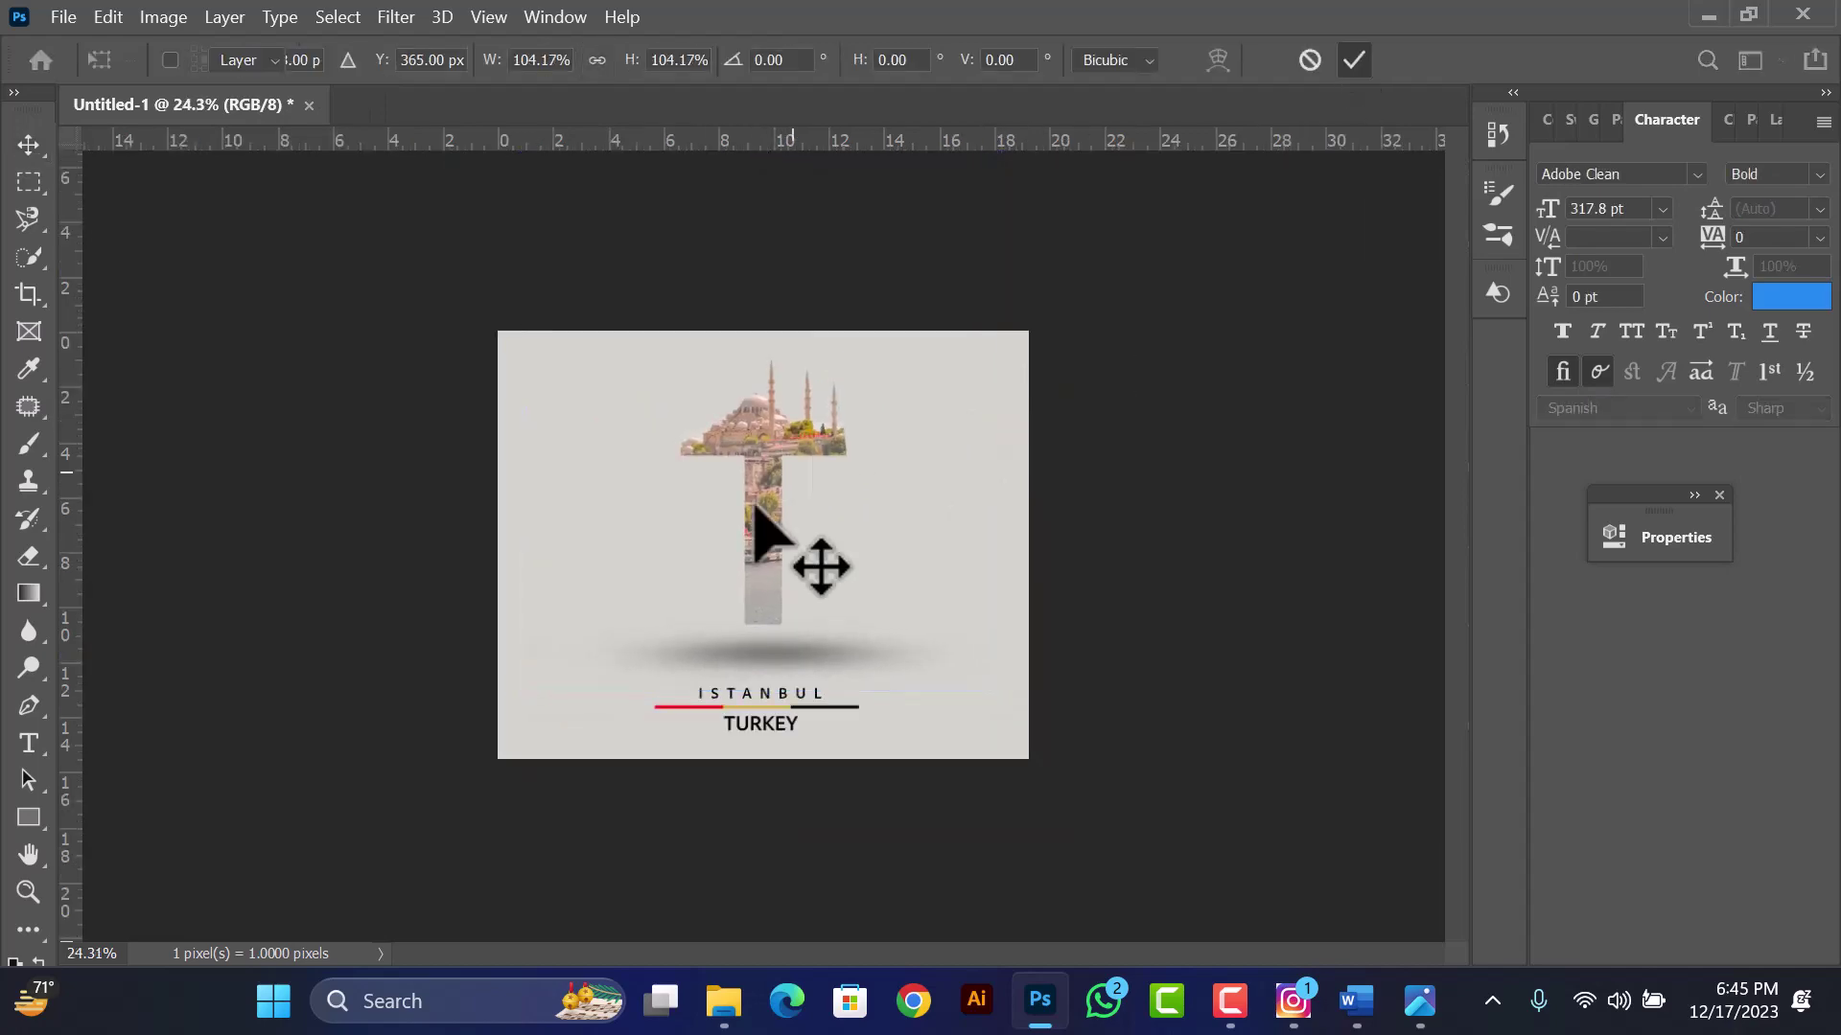
pyautogui.scroll(1, 843, 536)
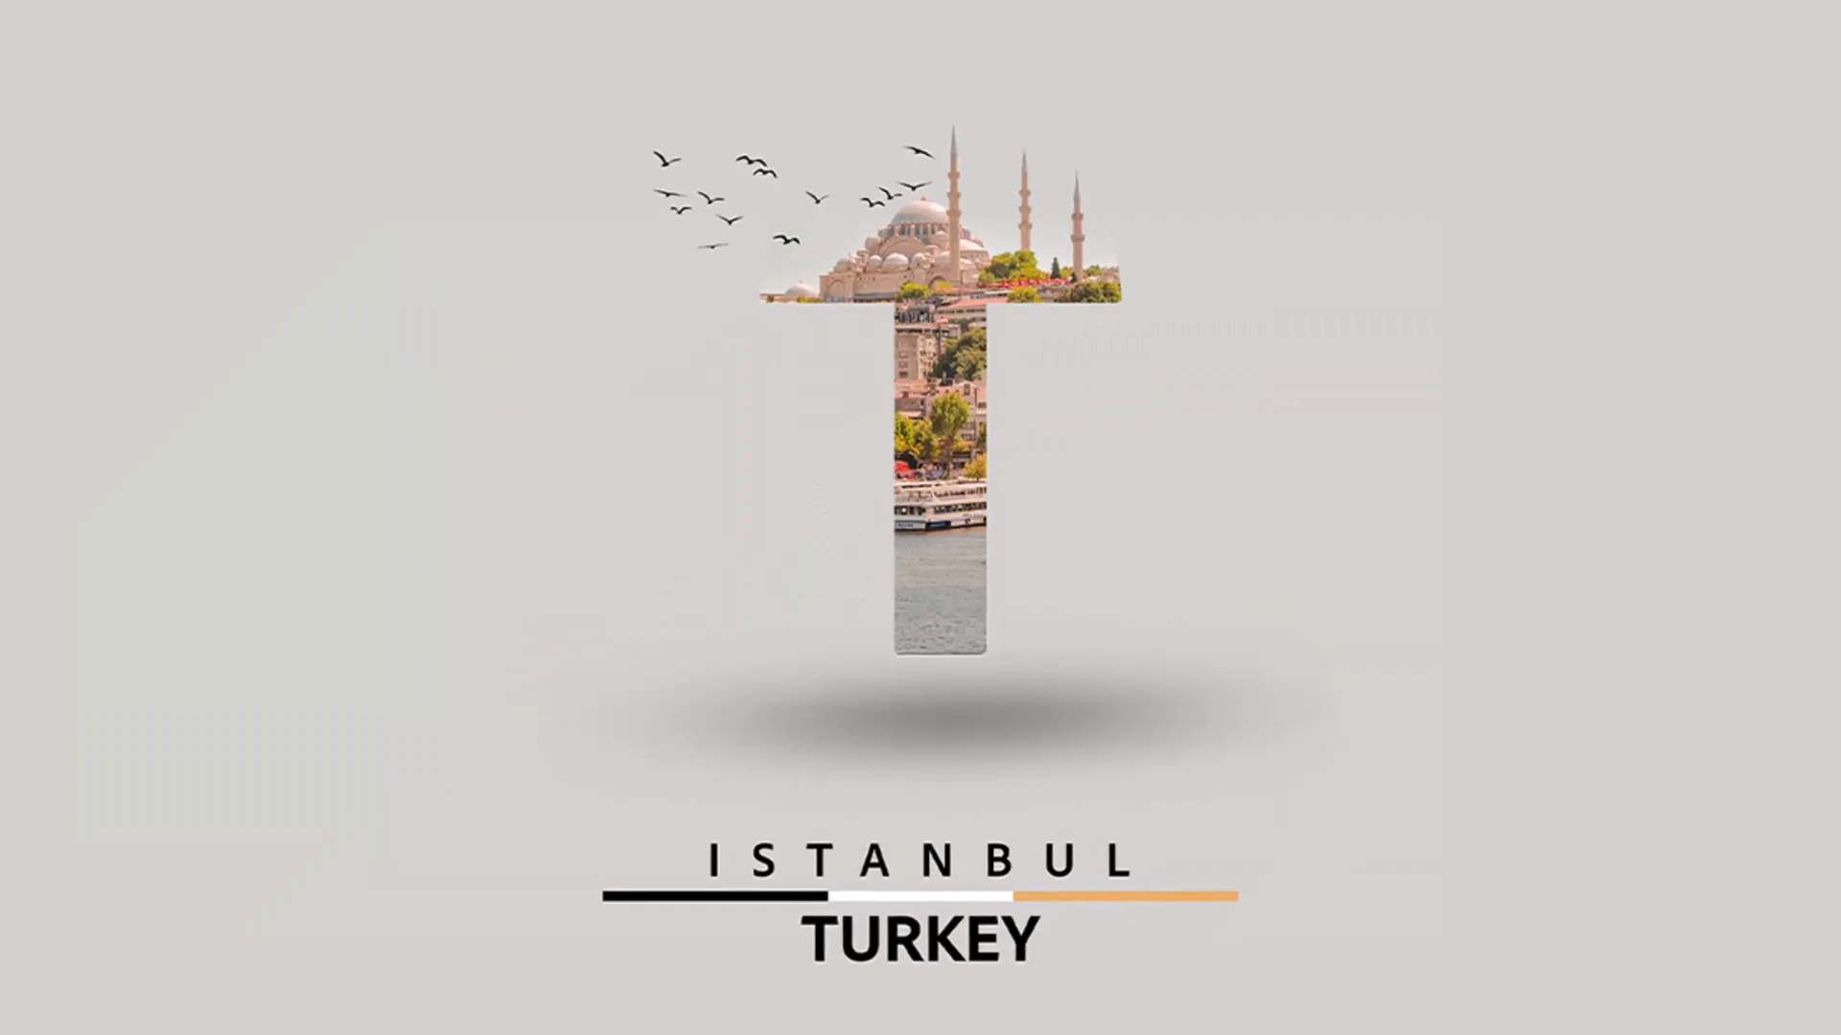